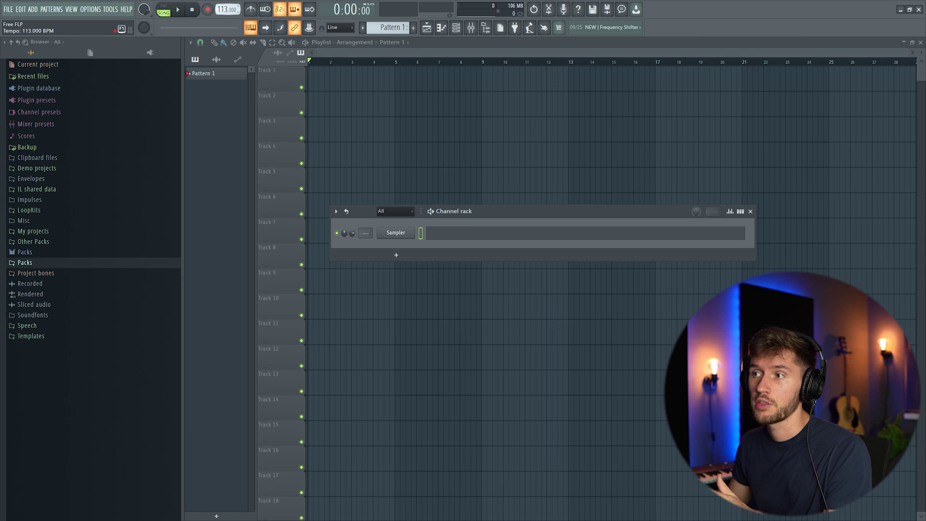
# Open Amapiano Sample Pack Vol.1 under Packs and preview the Log Drum samples.
pyautogui.click(53, 264)
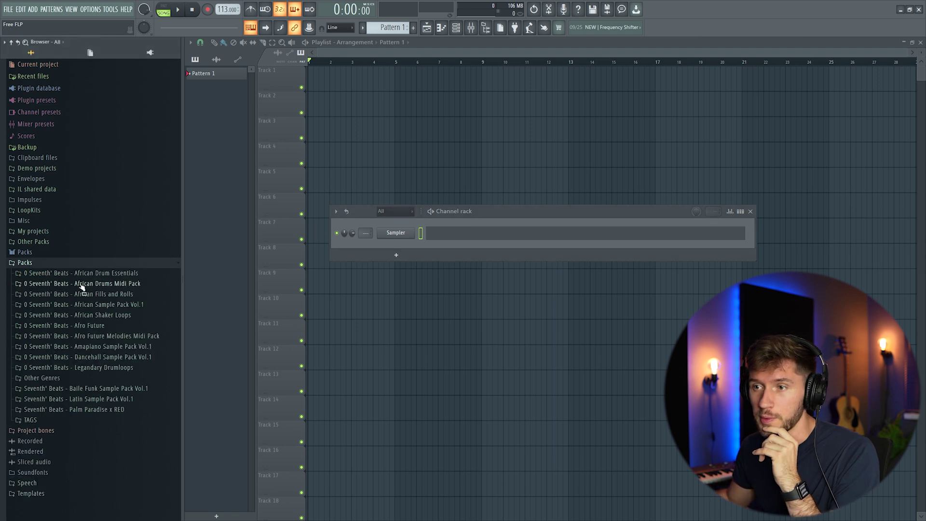
pyautogui.click(112, 348)
pyautogui.scroll(-3, 96, 362)
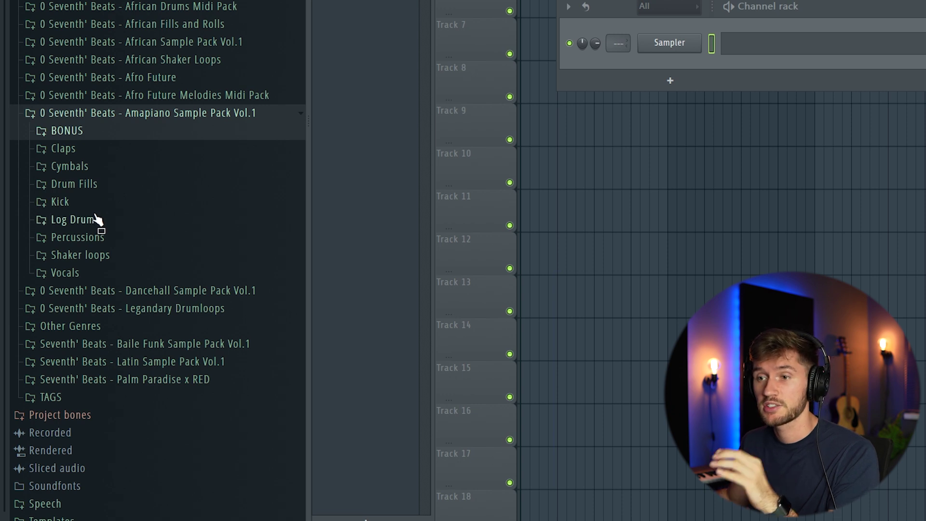
pyautogui.click(72, 220)
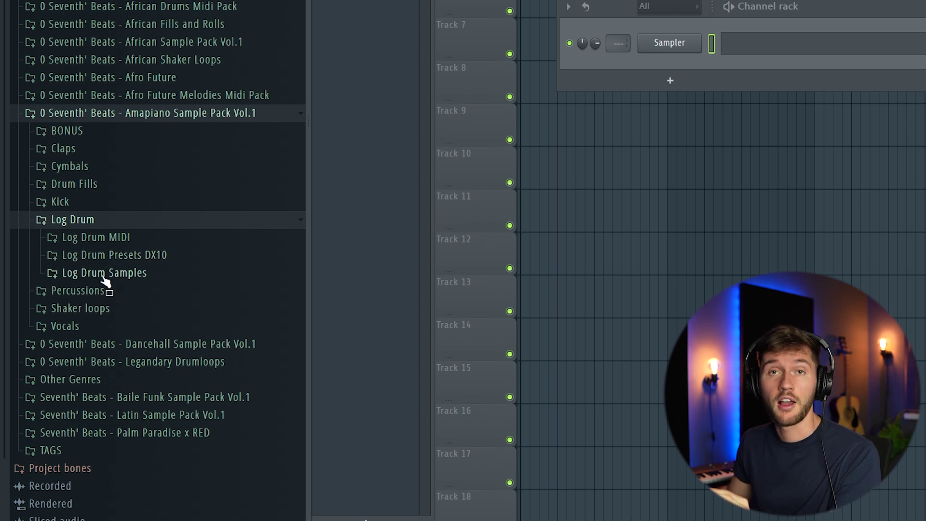
pyautogui.click(104, 273)
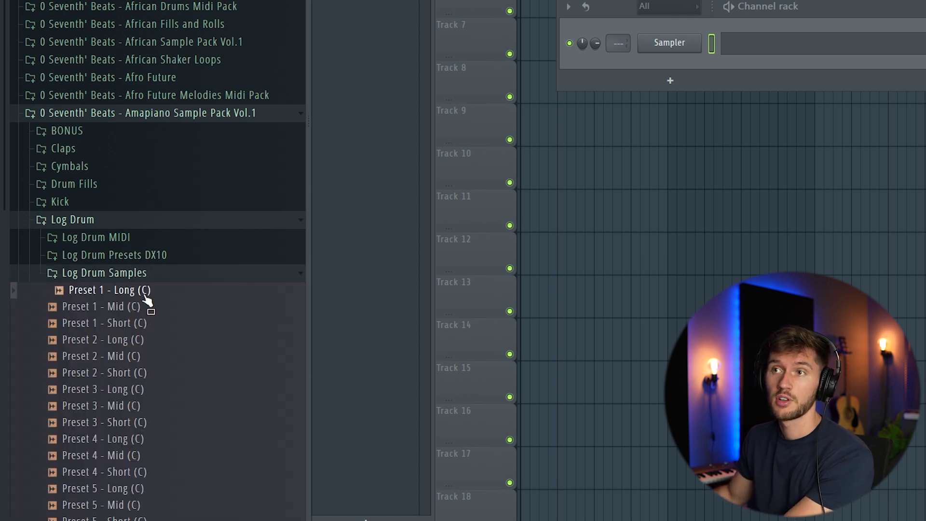
pyautogui.press('Down')
pyautogui.press('Down')
pyautogui.click(156, 275)
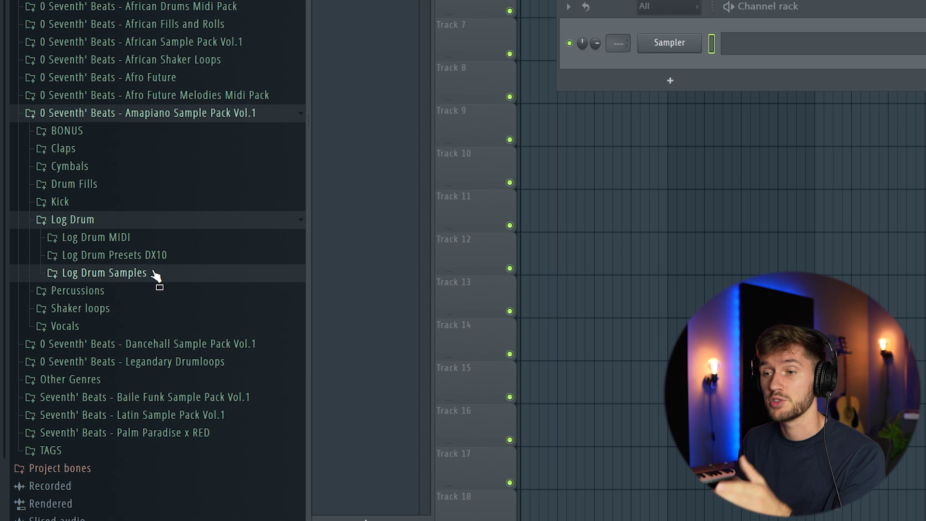
pyautogui.click(100, 220)
# Look through the Percussions, Shaker loops and BONUS folders, then expand Claps.
pyautogui.click(96, 237)
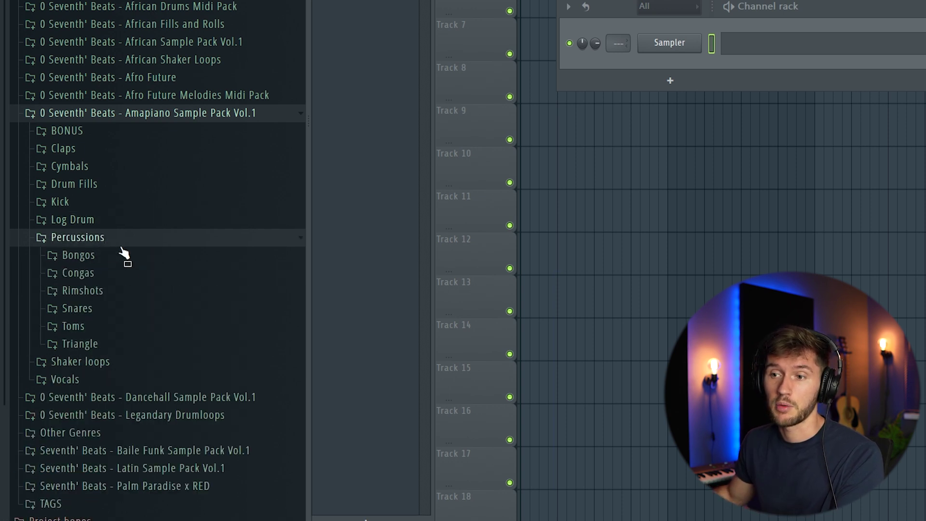
pyautogui.click(115, 241)
pyautogui.click(109, 260)
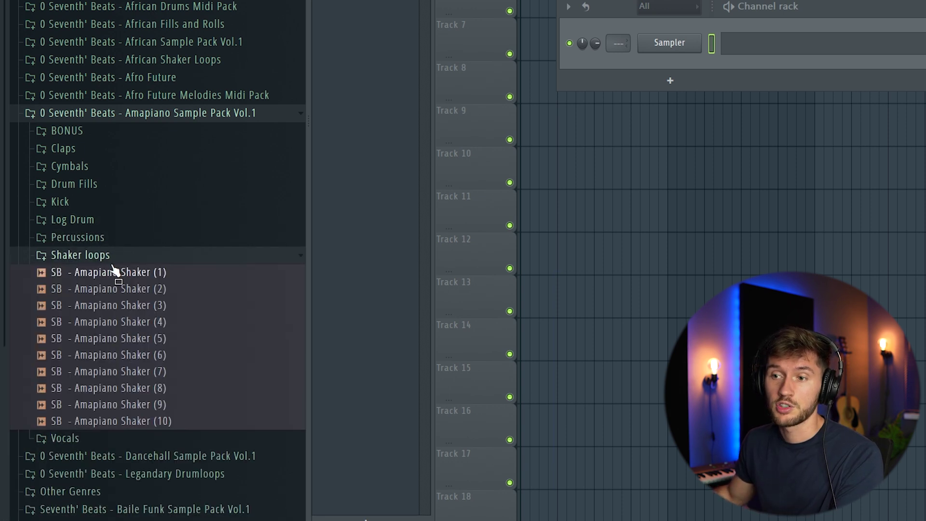
pyautogui.click(112, 259)
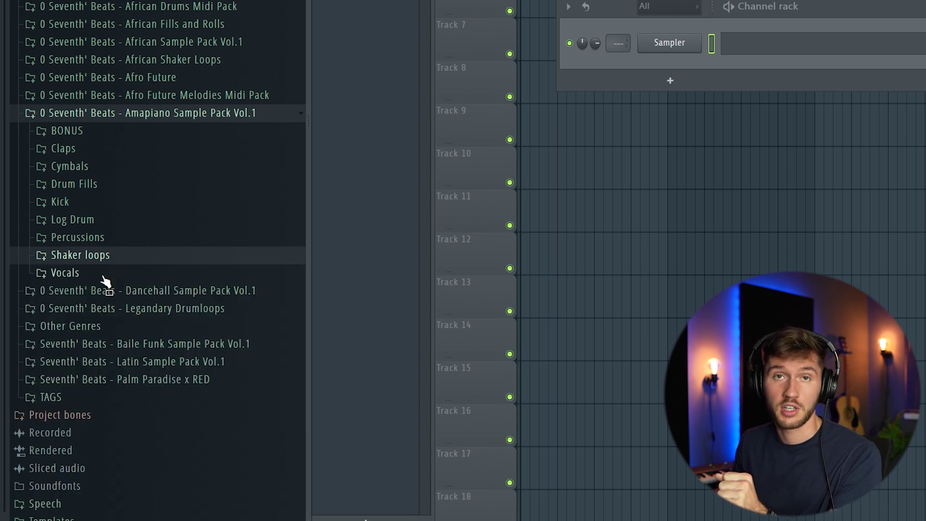
pyautogui.click(90, 136)
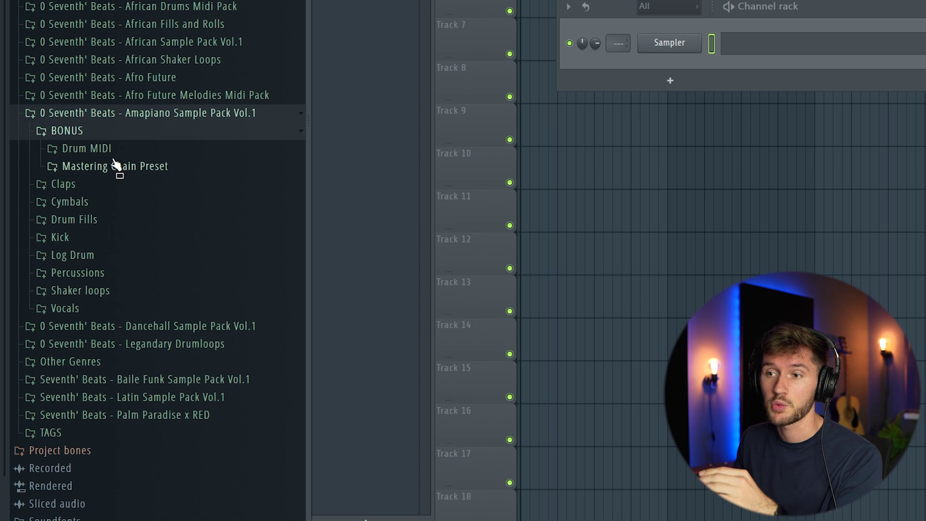
pyautogui.click(114, 151)
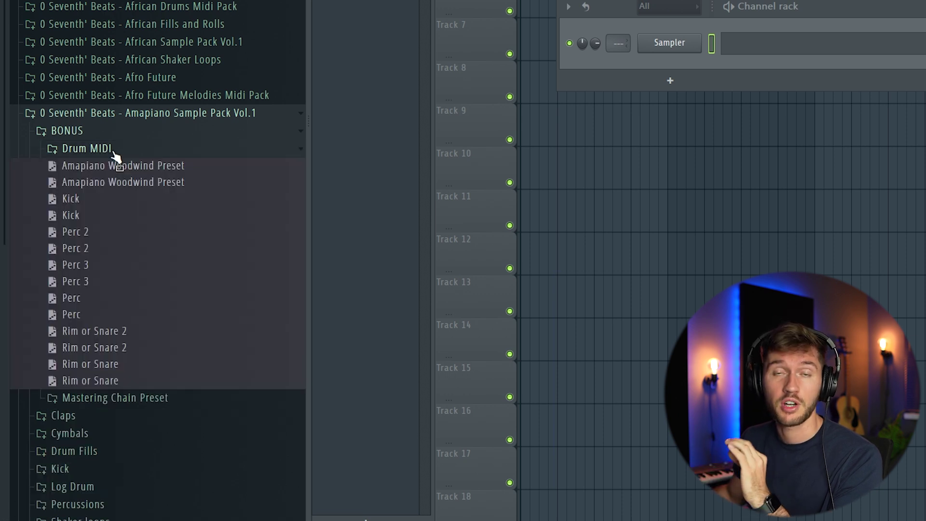
pyautogui.click(113, 151)
pyautogui.click(112, 167)
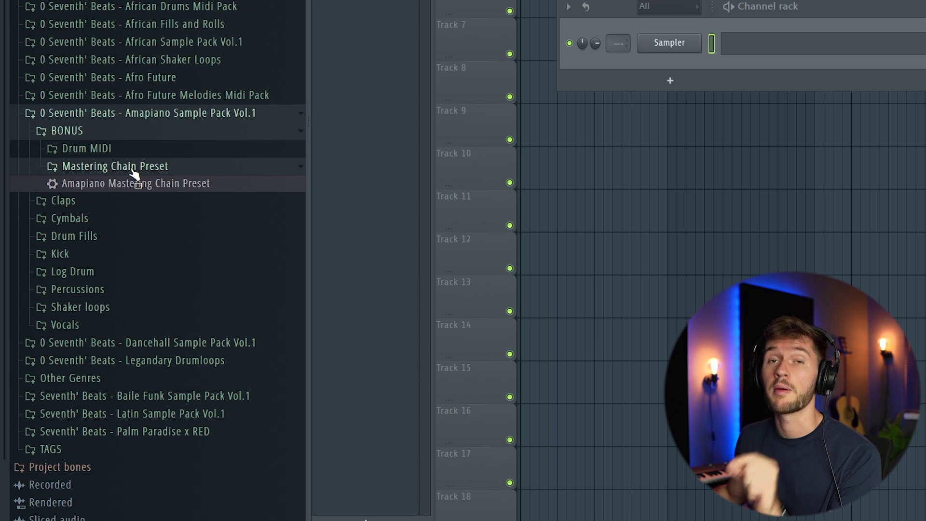
pyautogui.click(63, 200)
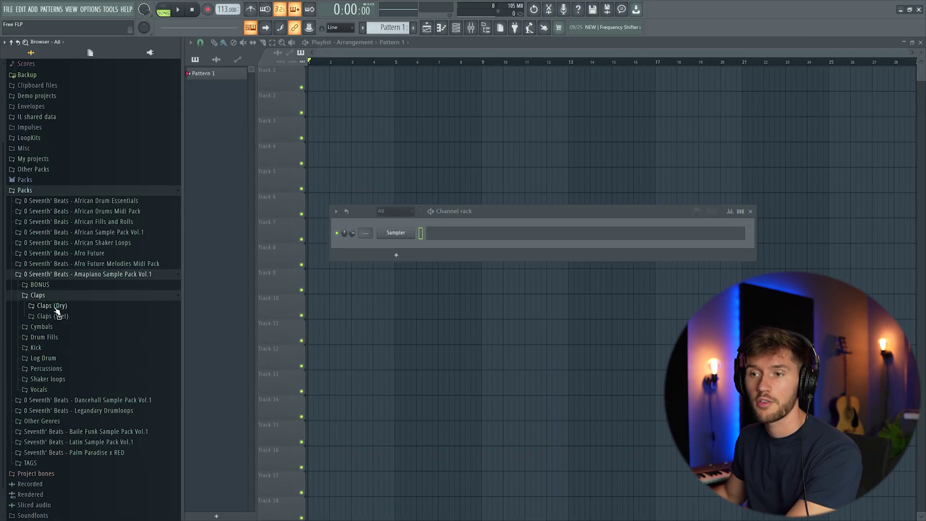
# Load SB - Dry Clap (3) from Claps (Dry) onto the Sampler channel.
pyautogui.click(60, 308)
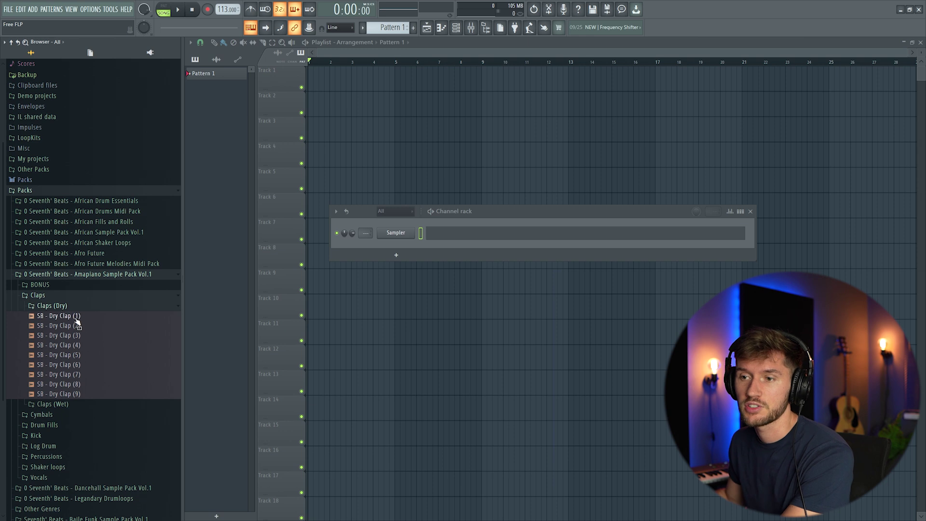
pyautogui.press('Down')
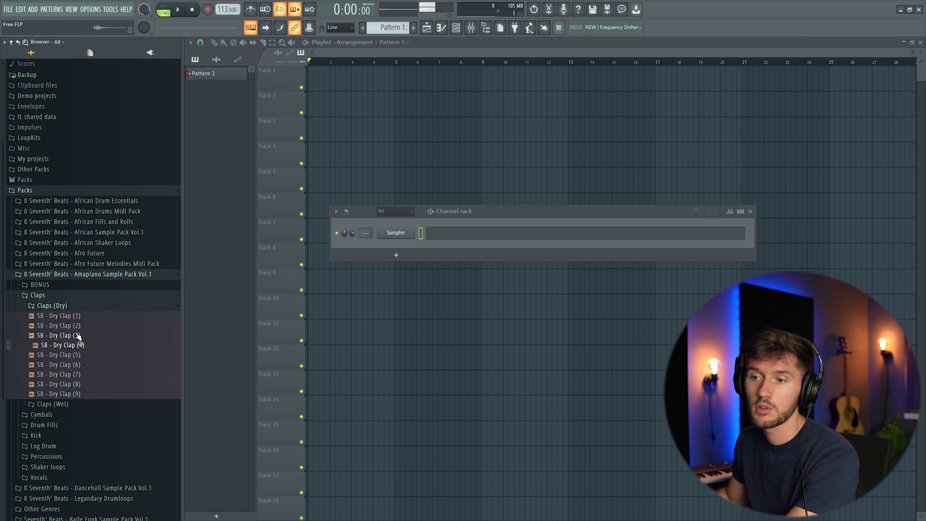
pyautogui.moveTo(77, 337); pyautogui.dragTo(386, 255)
# Add SB - Open Hat (1) from Cymbals > Open Hats as a new channel.
pyautogui.click(77, 297)
pyautogui.click(56, 308)
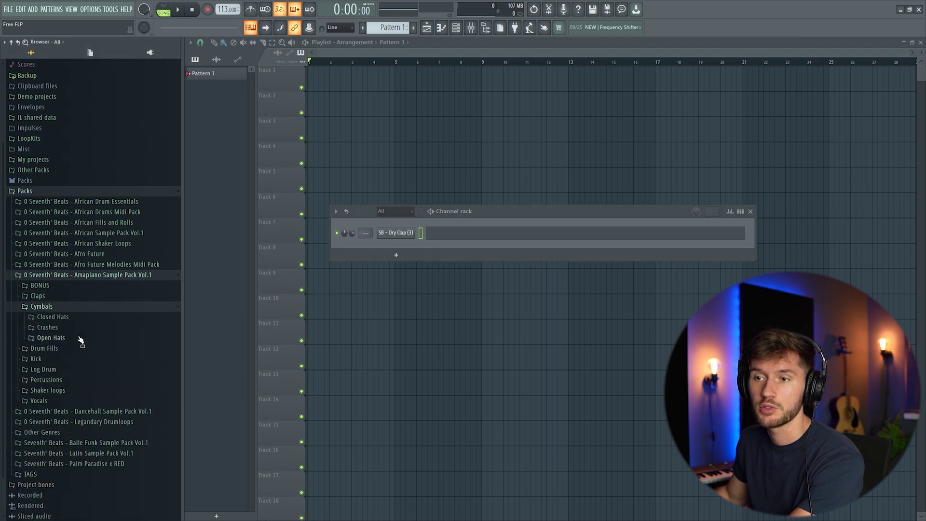
pyautogui.click(71, 339)
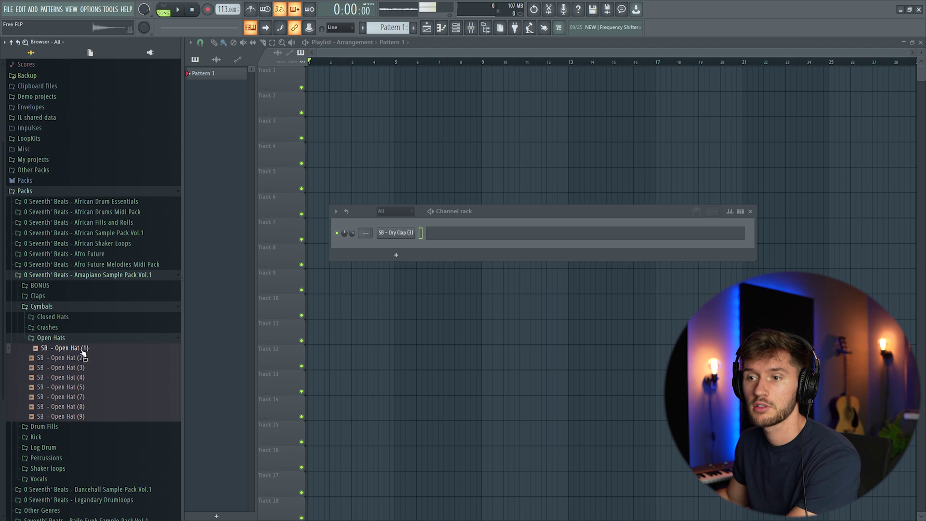
pyautogui.moveTo(83, 353); pyautogui.dragTo(410, 270)
pyautogui.click(77, 368)
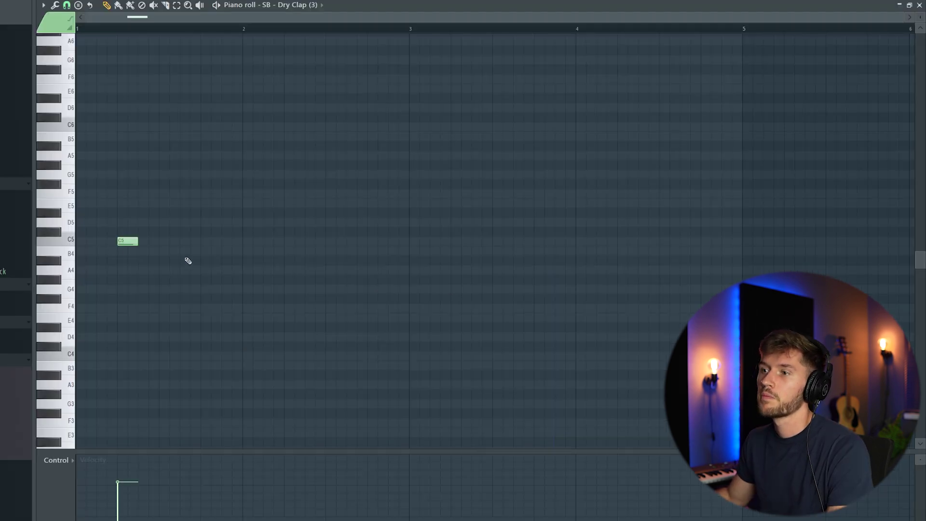
# Place C5 clap notes on beats 2 and 4 in the piano roll.
pyautogui.click(200, 240)
pyautogui.click(290, 242)
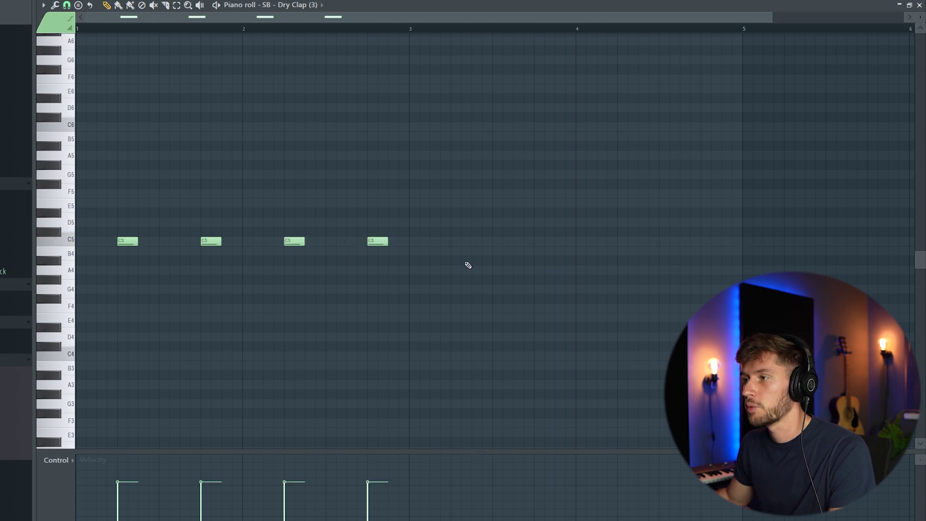
pyautogui.click(534, 240)
pyautogui.click(618, 241)
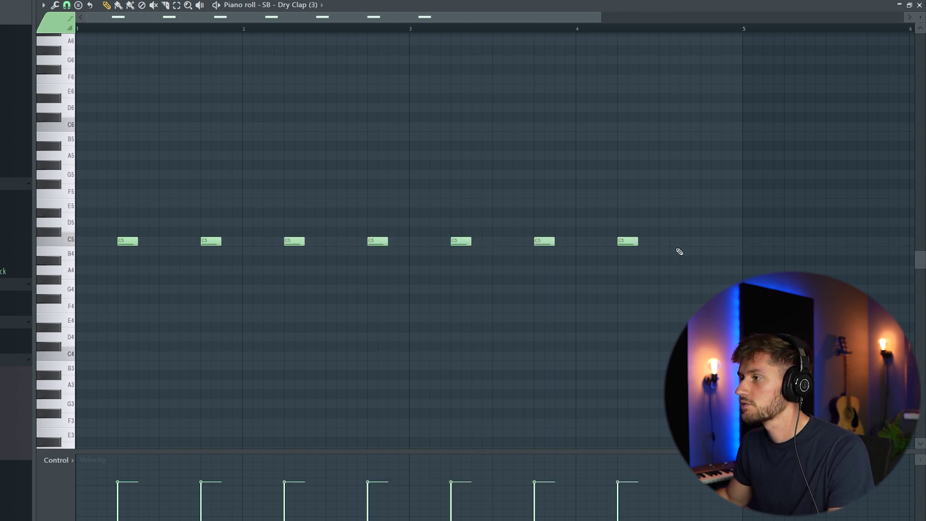
# Paint off-beat open-hat notes, duplicate them to bars 3–5, and play the pattern.
pyautogui.moveTo(97, 241); pyautogui.dragTo(408, 241)
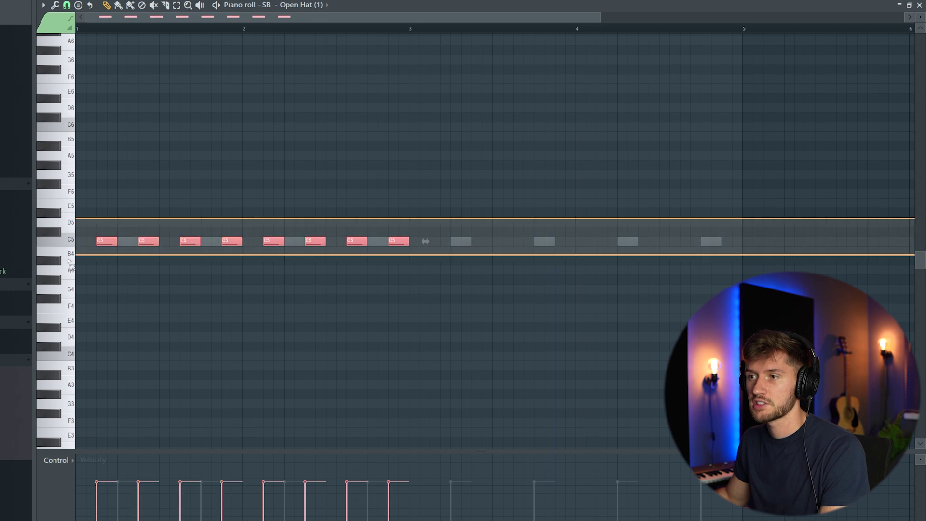
pyautogui.hotkey('ctrl', 'b')
pyautogui.press('space')
pyautogui.press('F6')
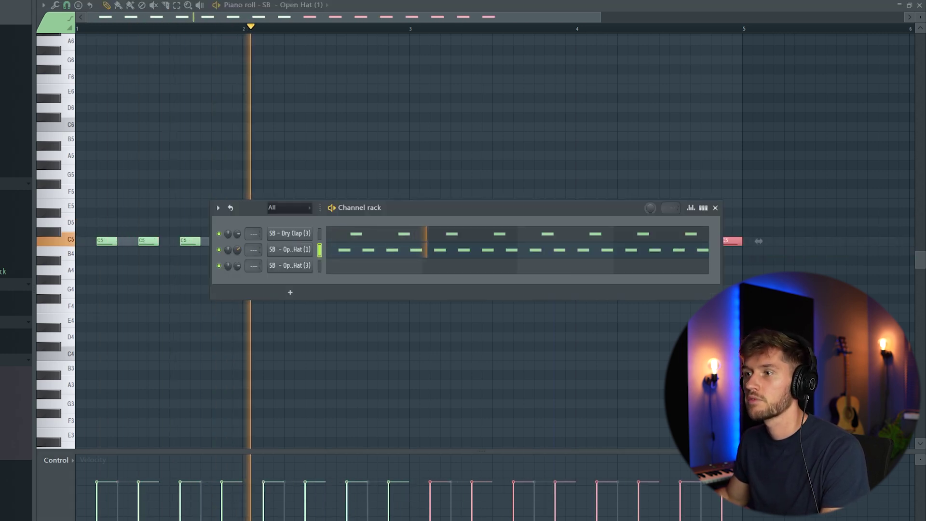
pyautogui.click(300, 255)
pyautogui.press('space')
# Turn down Open Hat (1)'s Sampler OUT knob to shorten its tail.
pyautogui.moveTo(314, 224); pyautogui.dragTo(314, 203)
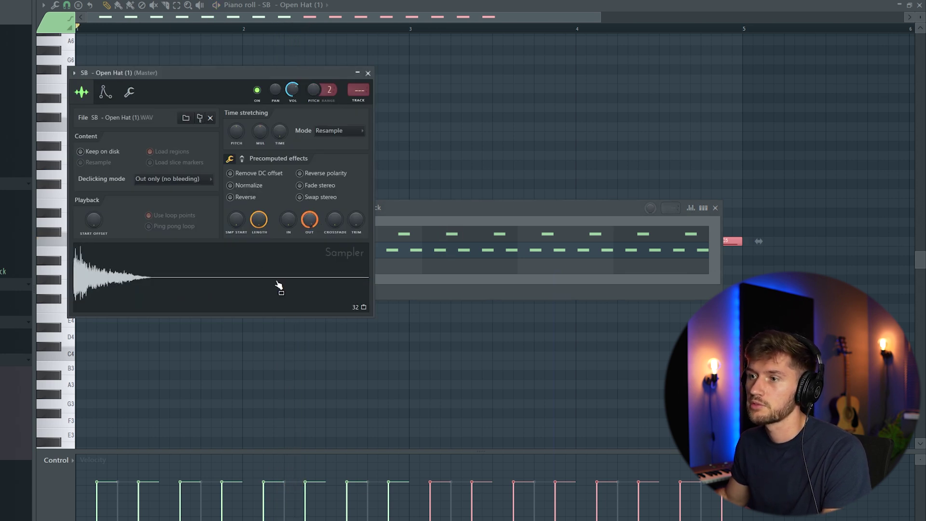
pyautogui.click(427, 212)
pyautogui.press('space')
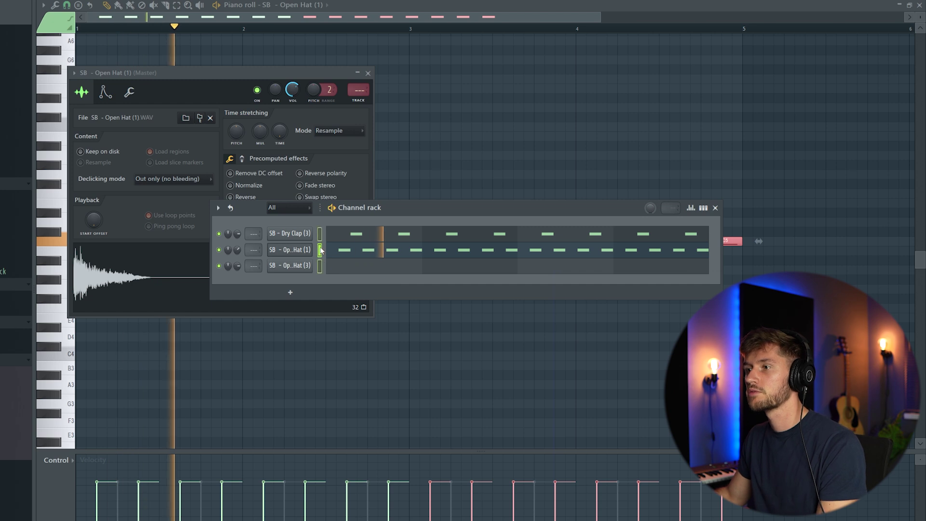
# Paste the open-hat steps onto the Open Hat (3) channel.
pyautogui.click(320, 265)
pyautogui.hotkey('ctrl', 'v')
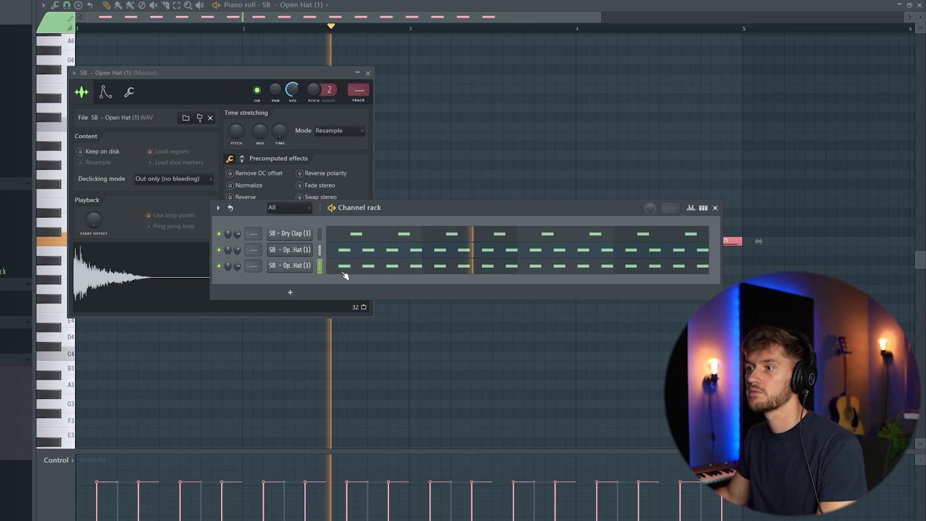
pyautogui.press('space')
# Normalize the Open Hat (3) sample and select all the open-hat notes.
pyautogui.click(305, 269)
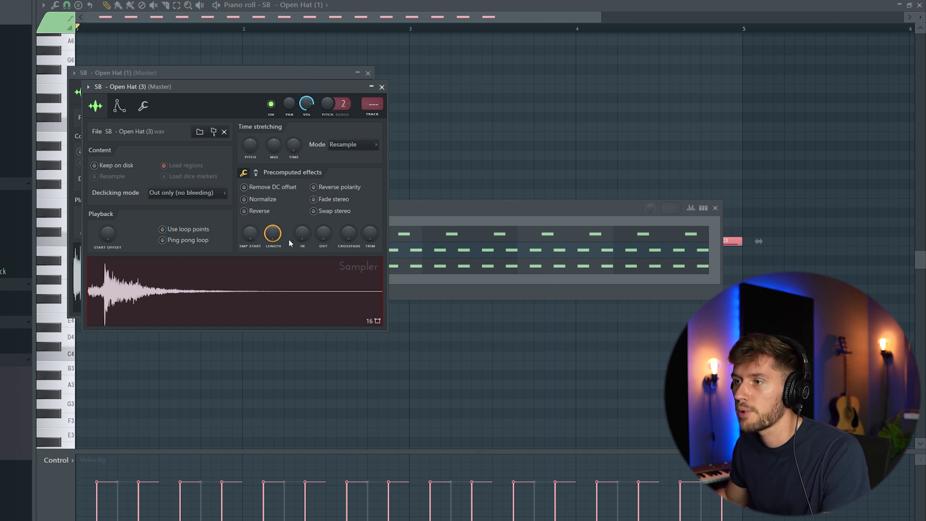
pyautogui.click(244, 198)
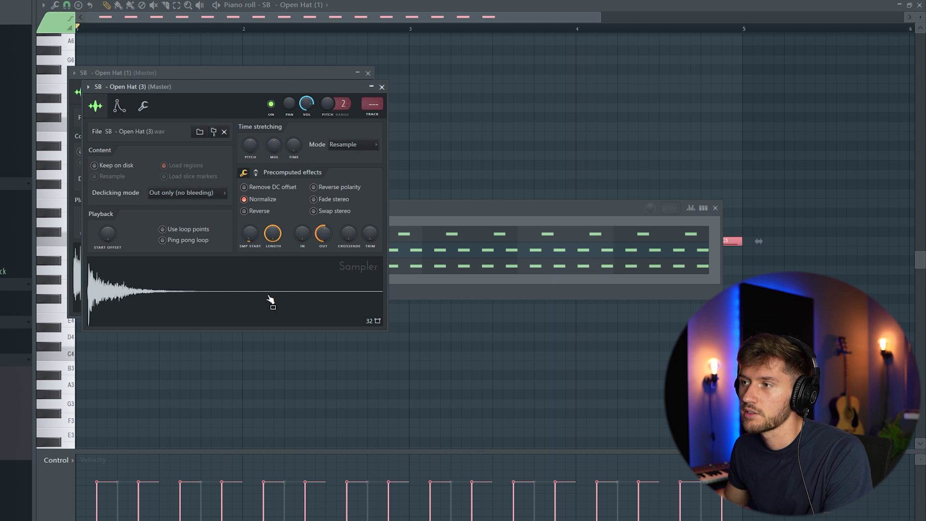
pyautogui.click(425, 231)
pyautogui.press('space')
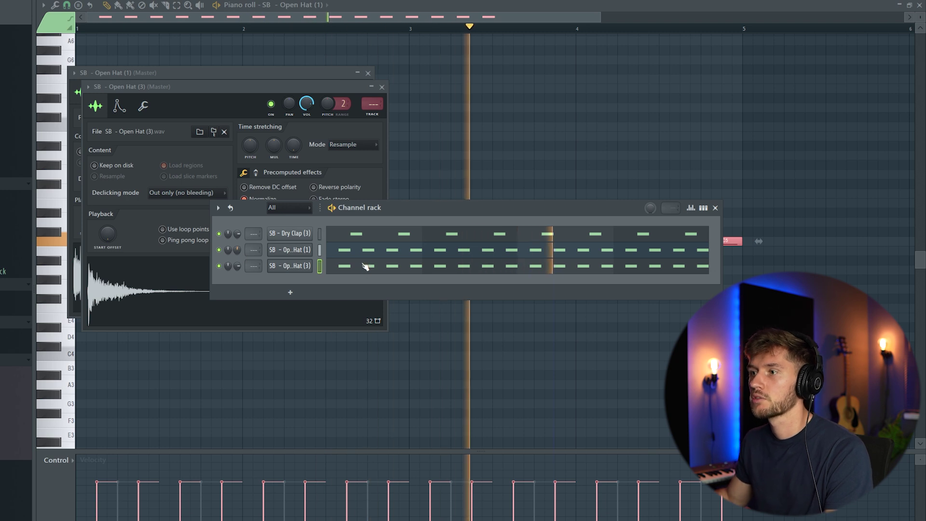
pyautogui.press('space')
pyautogui.click(356, 42)
# Extend the open hats to bar 9, then duplicate the clap notes to bar 9 and raise their pitch.
pyautogui.hotkey('ctrl', 'b')
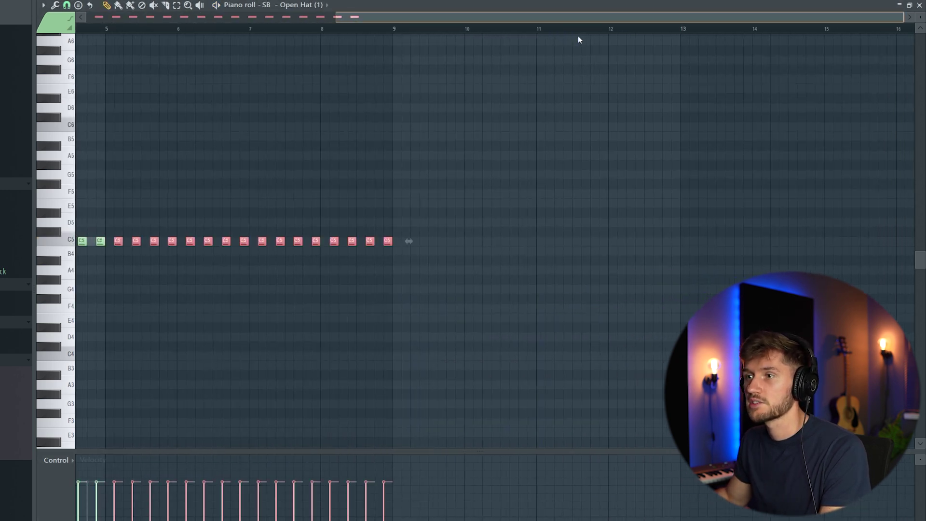
pyautogui.press('F6')
pyautogui.click(376, 237)
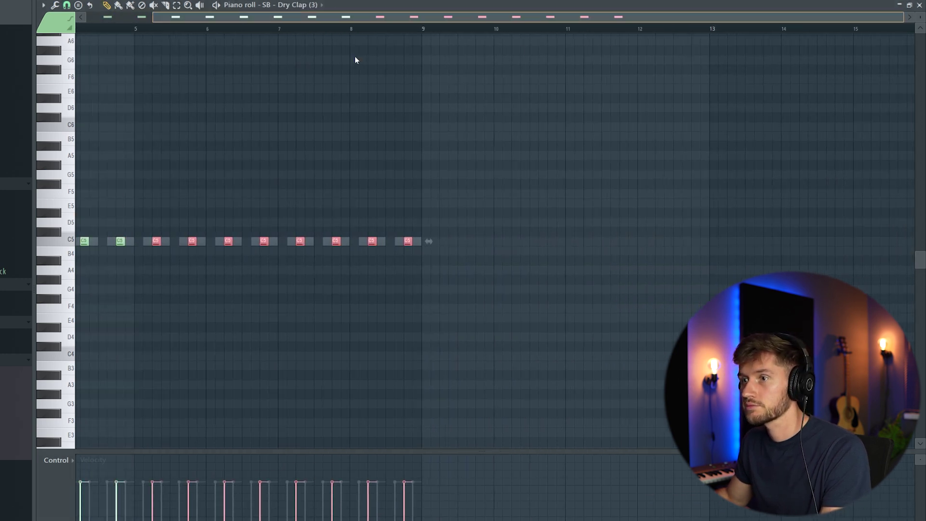
pyautogui.hotkey('ctrl', 'b')
pyautogui.moveTo(94, 239); pyautogui.dragTo(95, 217)
# Deselect the clap notes and bring up the Dry Clap sampler settings and channel rack.
pyautogui.click(312, 181)
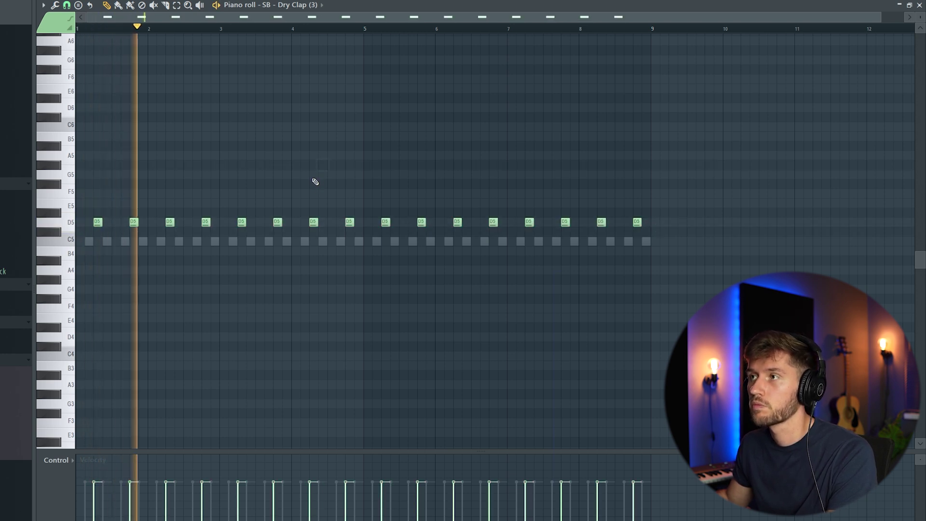
pyautogui.press('F6')
pyautogui.click(319, 239)
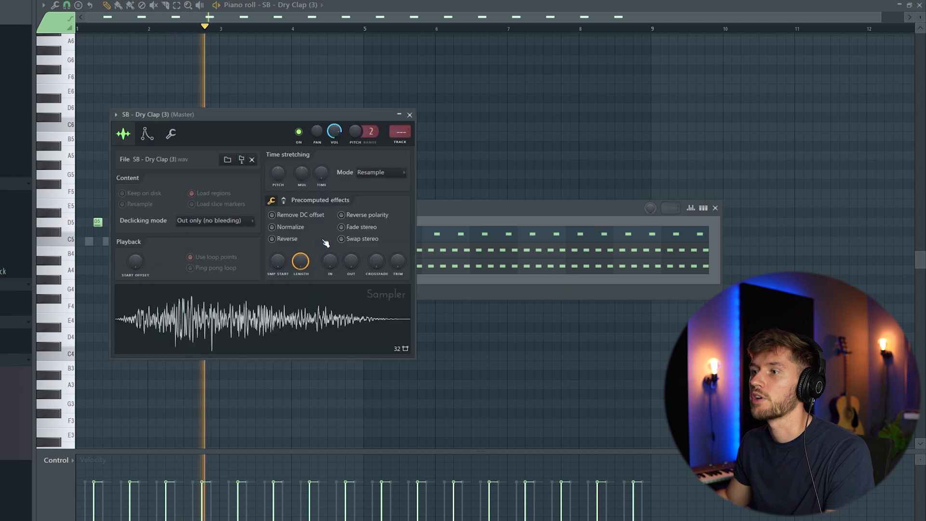
pyautogui.click(447, 216)
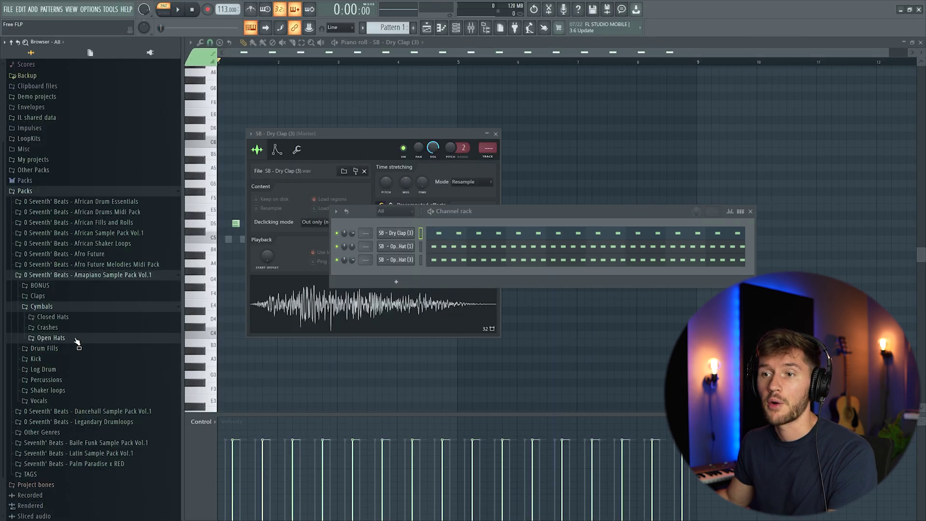
# Preview the Kick folder samples and drag SB - Kick (1) into the channel rack as a fourth channel.
pyautogui.scroll(-1, 65, 328)
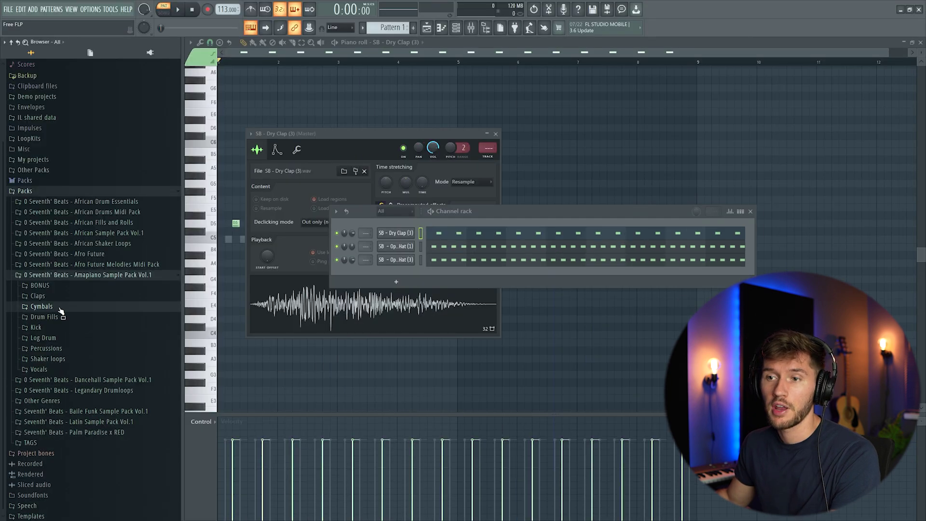
pyautogui.click(55, 333)
pyautogui.click(72, 345)
pyautogui.click(61, 341)
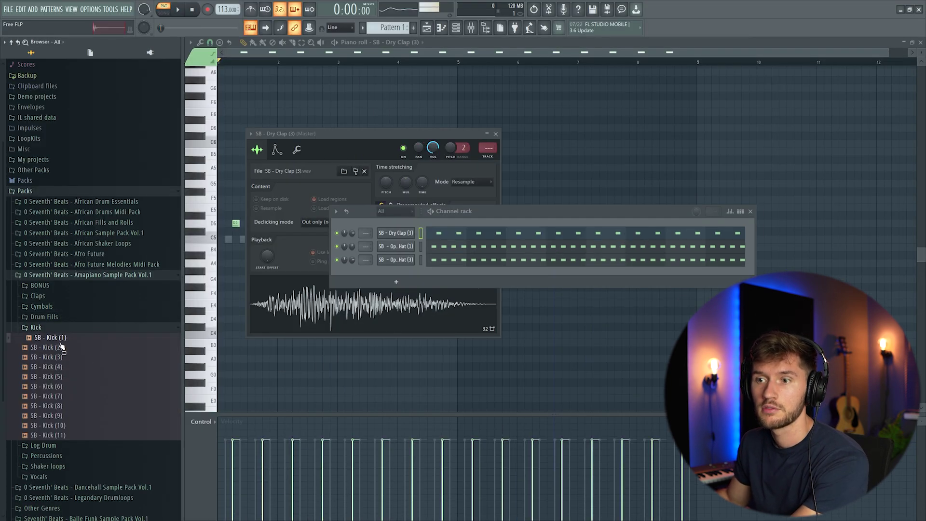
pyautogui.moveTo(377, 289); pyautogui.dragTo(409, 278)
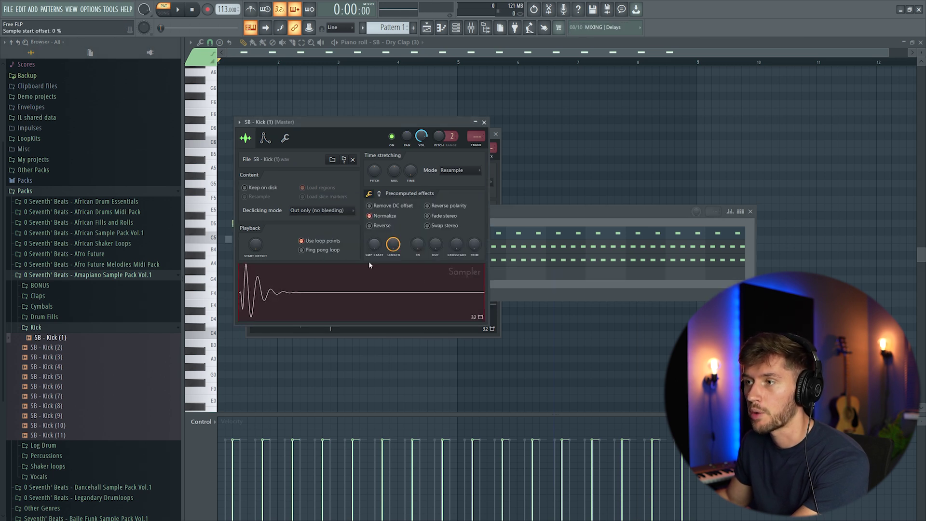
pyautogui.click(543, 211)
pyautogui.click(413, 42)
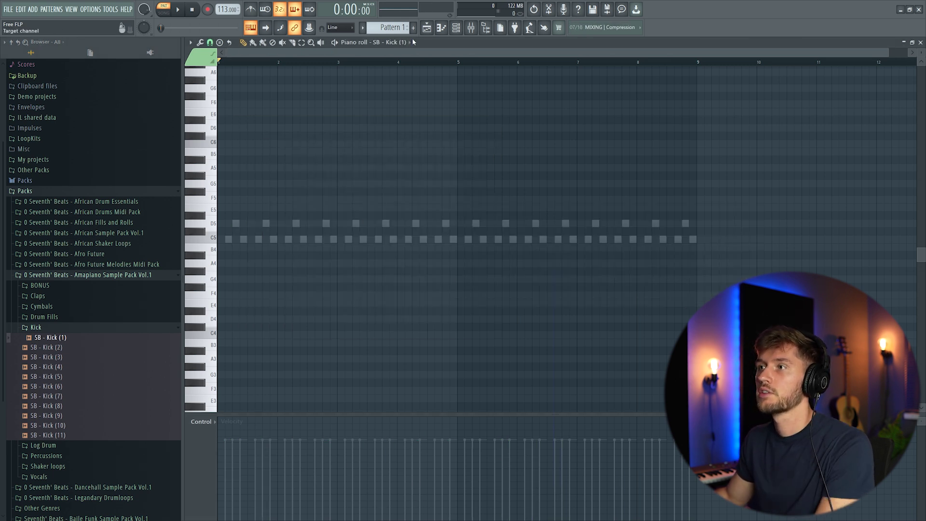
pyautogui.click(456, 28)
# Fill the Kick (1) piano roll with C5 notes to bar 9 and select all four drum channels.
pyautogui.press('F7')
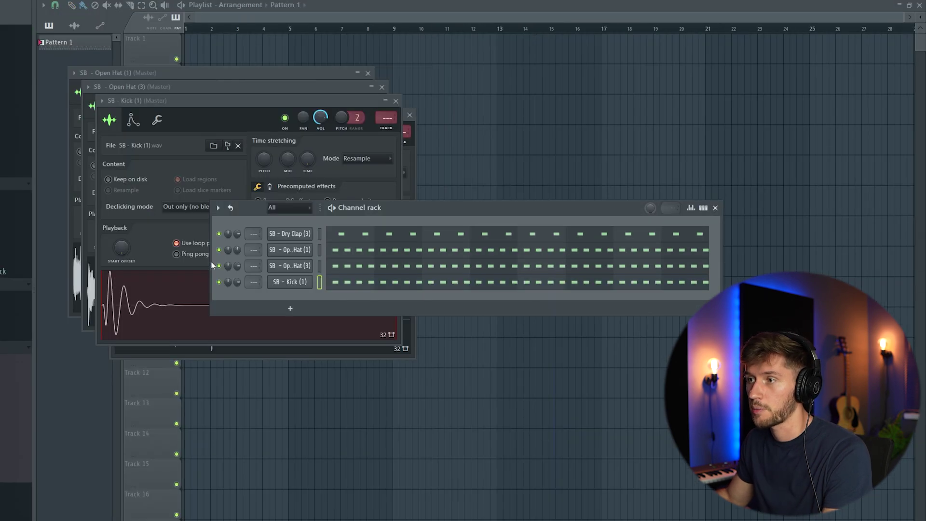
pyautogui.press('F7')
pyautogui.hotkey('ctrl', 'a')
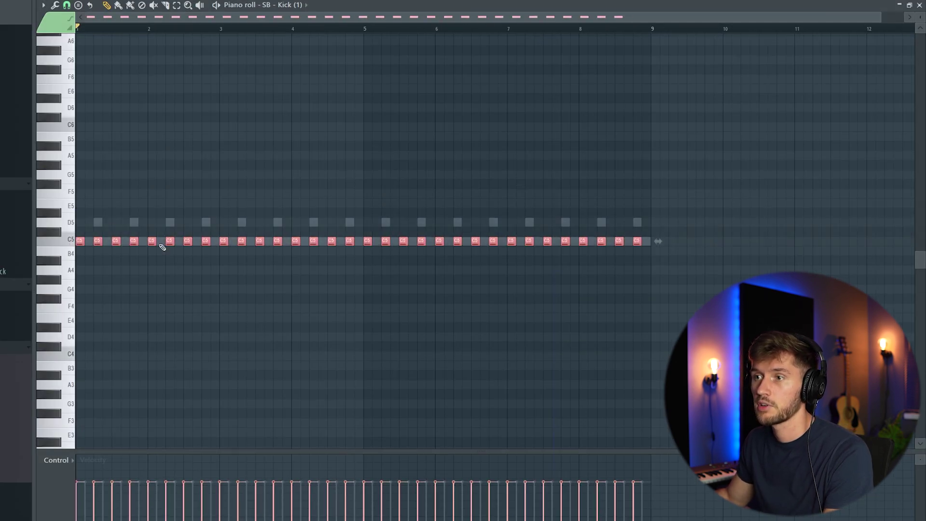
pyautogui.press('space')
pyautogui.press('F6')
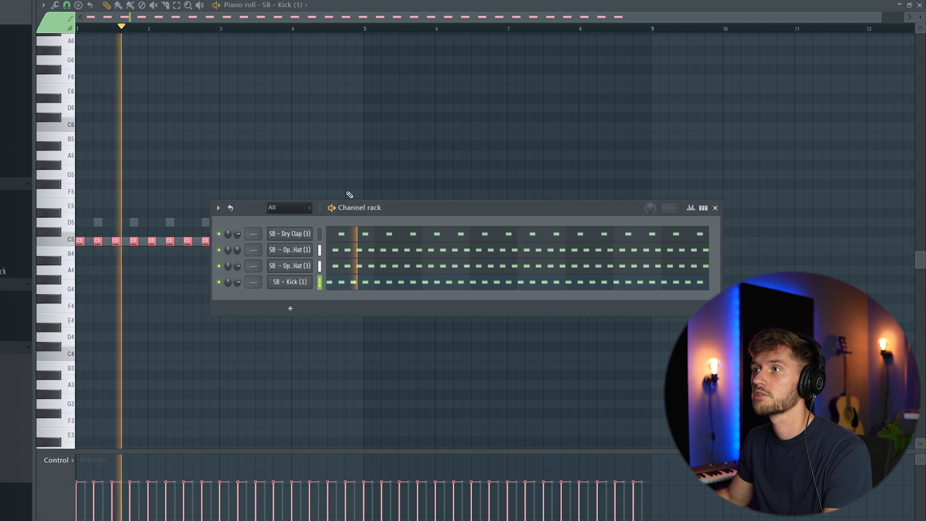
pyautogui.press('space')
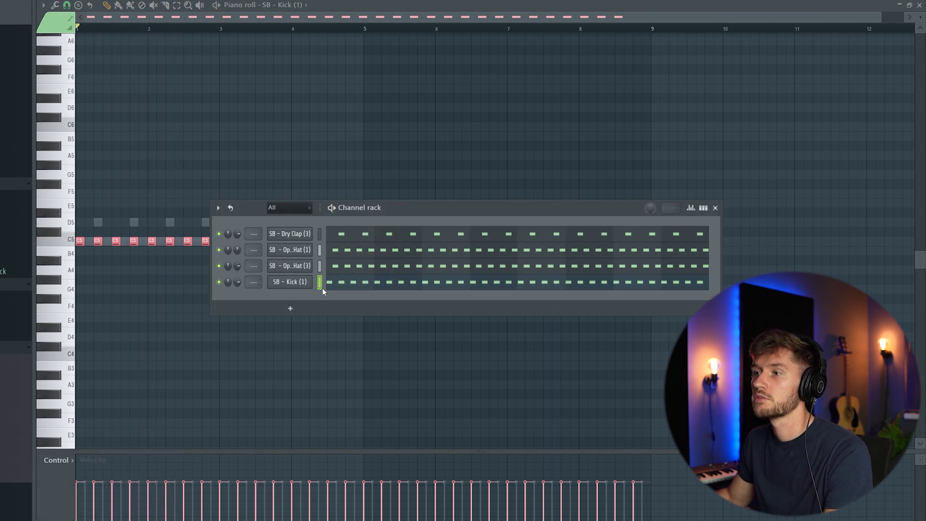
pyautogui.moveTo(320, 235); pyautogui.dragTo(323, 286)
pyautogui.moveTo(357, 212); pyautogui.dragTo(290, 161)
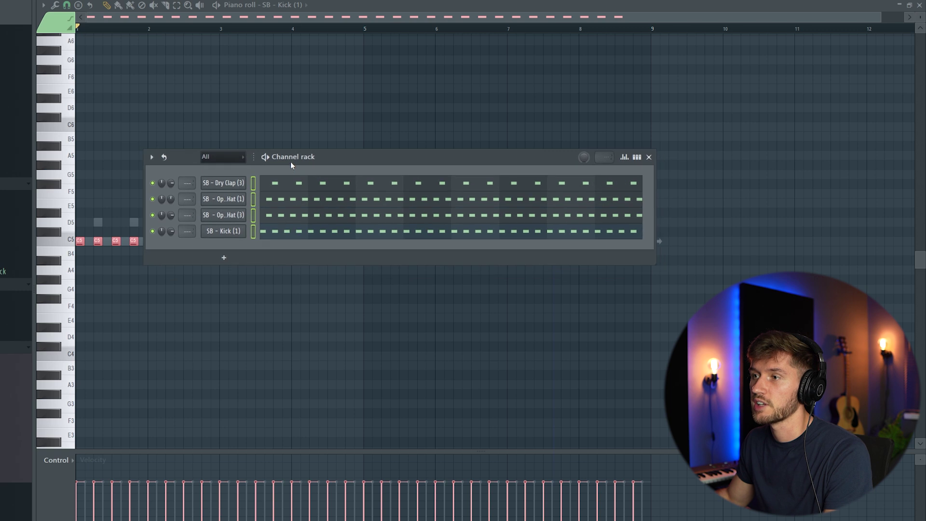
# Route the four drum channels to mixer inserts 1–4 with the kick on Insert 1.
pyautogui.press('F9')
pyautogui.rightClick(203, 172)
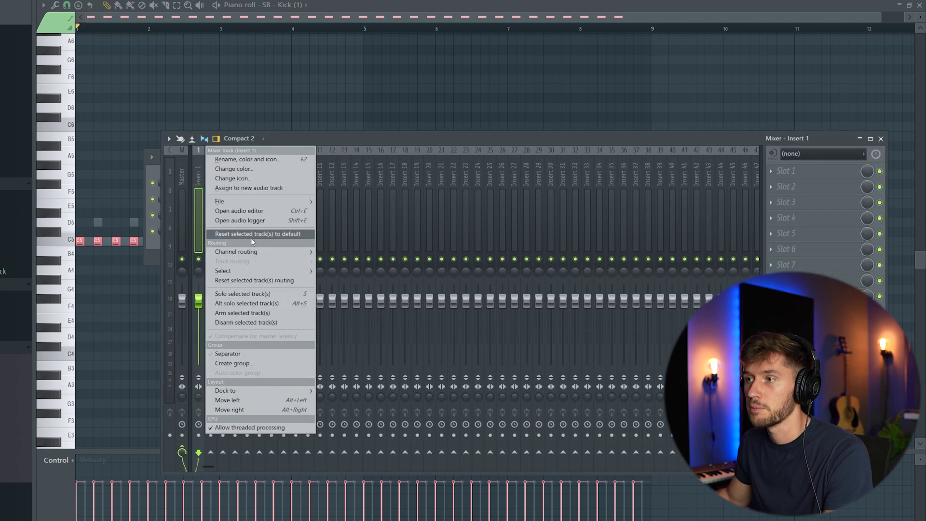
pyautogui.moveTo(299, 252)
pyautogui.click(366, 262)
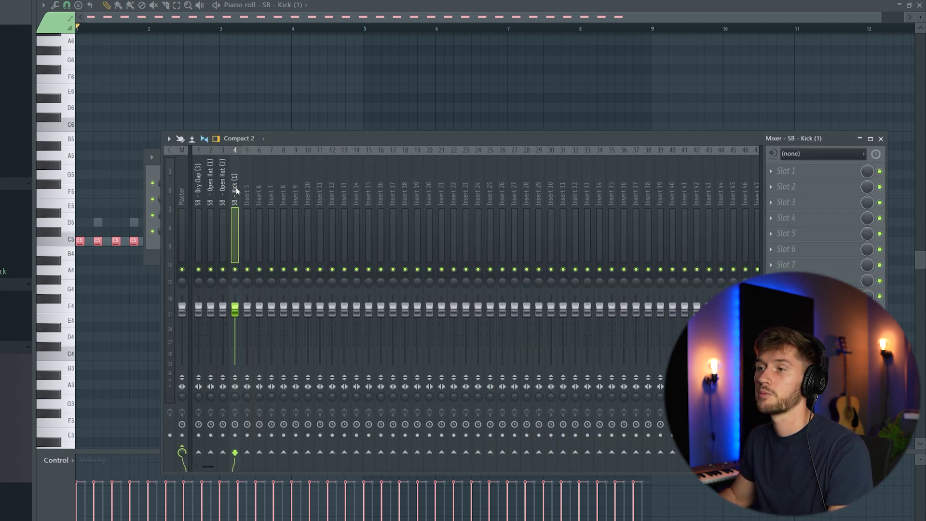
pyautogui.hotkey('alt', 'Left')
pyautogui.hotkey('alt', 'Left')
pyautogui.hotkey('alt', 'Left')
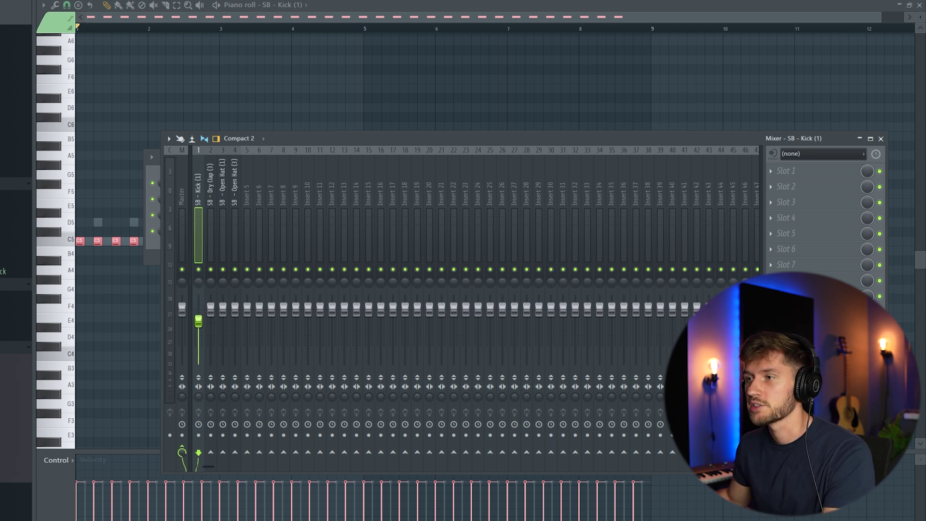
# Lower the Open Hat (3) and Open Hat (1) faders while playing back the groove.
pyautogui.press('space')
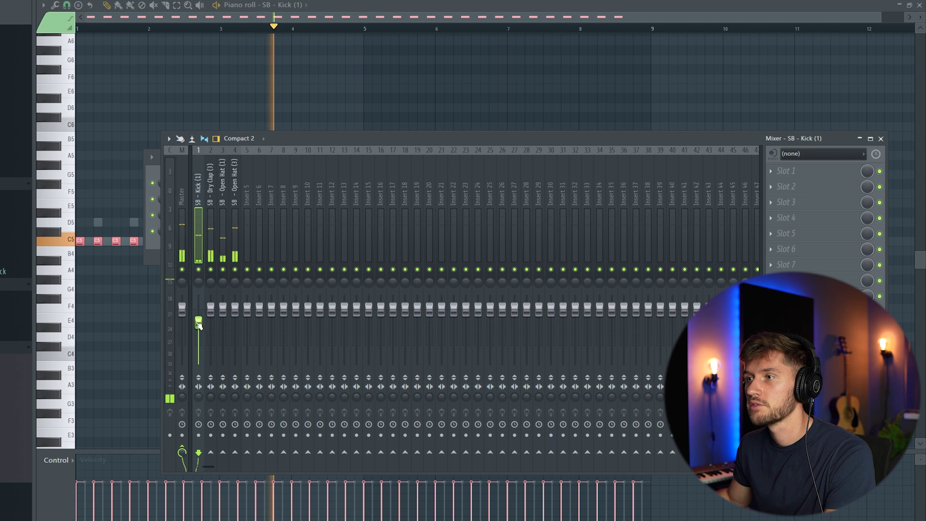
pyautogui.click(235, 180)
pyautogui.moveTo(235, 307); pyautogui.dragTo(235, 317)
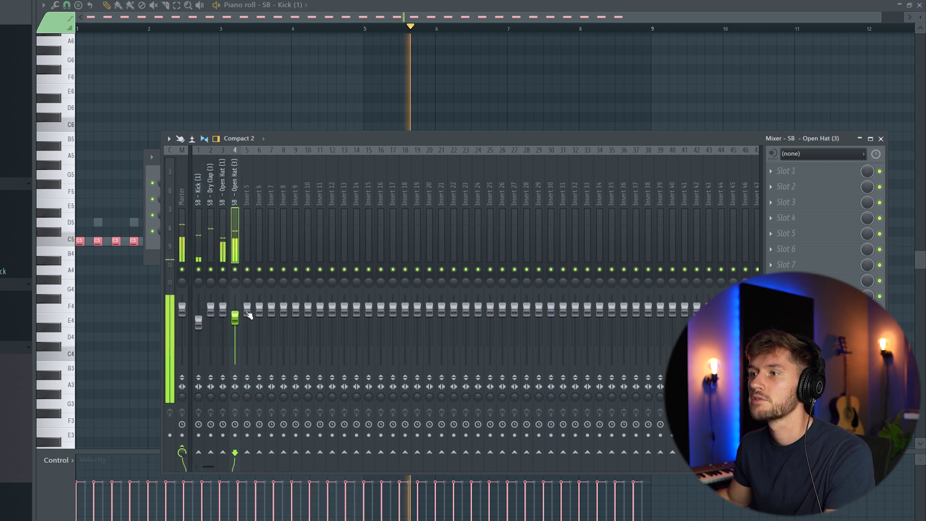
pyautogui.press('space')
pyautogui.moveTo(223, 309); pyautogui.dragTo(235, 323)
pyautogui.click(235, 332)
pyautogui.press('space')
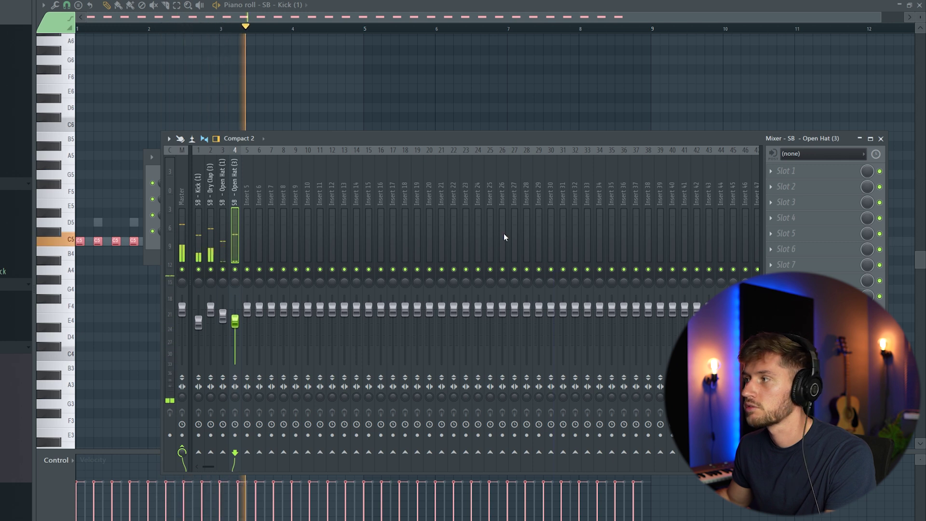
# Load Pro-Q 3 on the Open Hat (3) insert and cut about 6 dB near 11 kHz.
pyautogui.click(772, 174)
pyautogui.moveTo(786, 185)
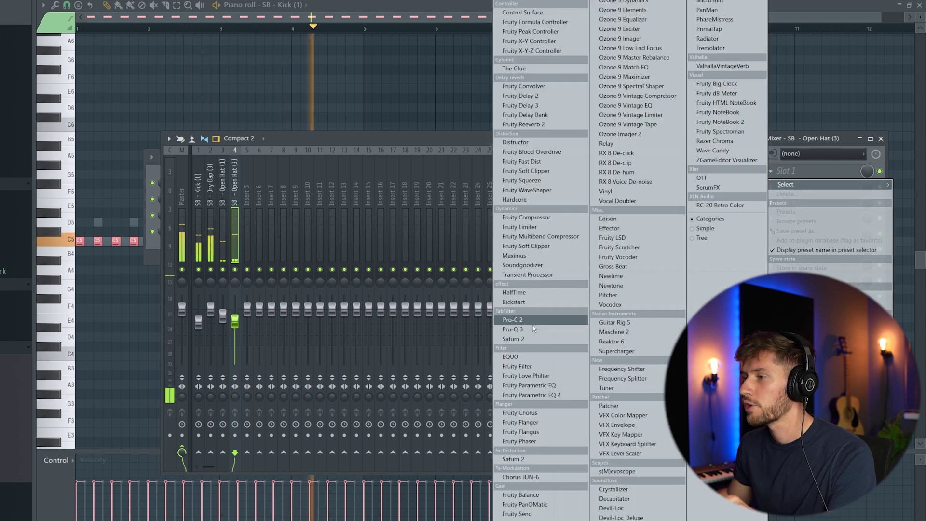
pyautogui.click(512, 329)
pyautogui.moveTo(237, 140); pyautogui.dragTo(367, 170)
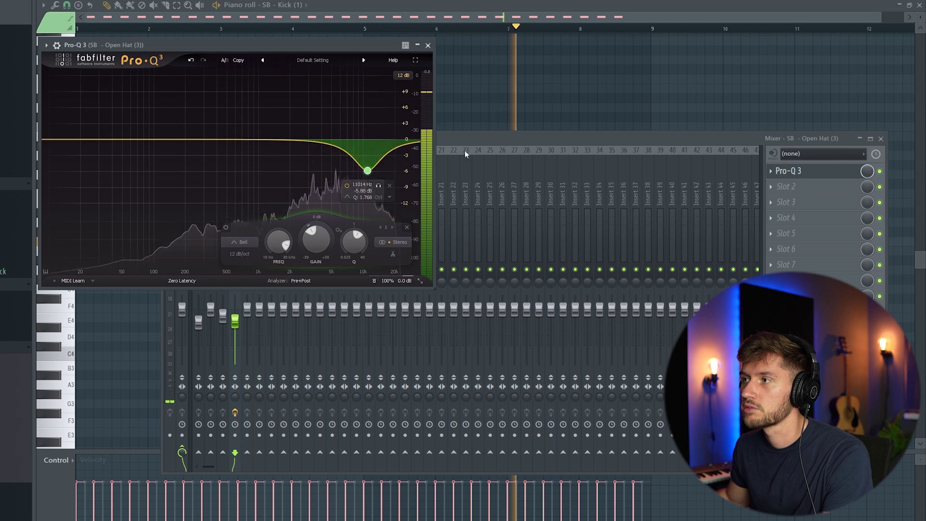
pyautogui.click(466, 153)
# Load Pro-Q 3 on the Open Hat (1) insert and cut about 6 dB near 17 kHz.
pyautogui.click(222, 202)
pyautogui.click(772, 171)
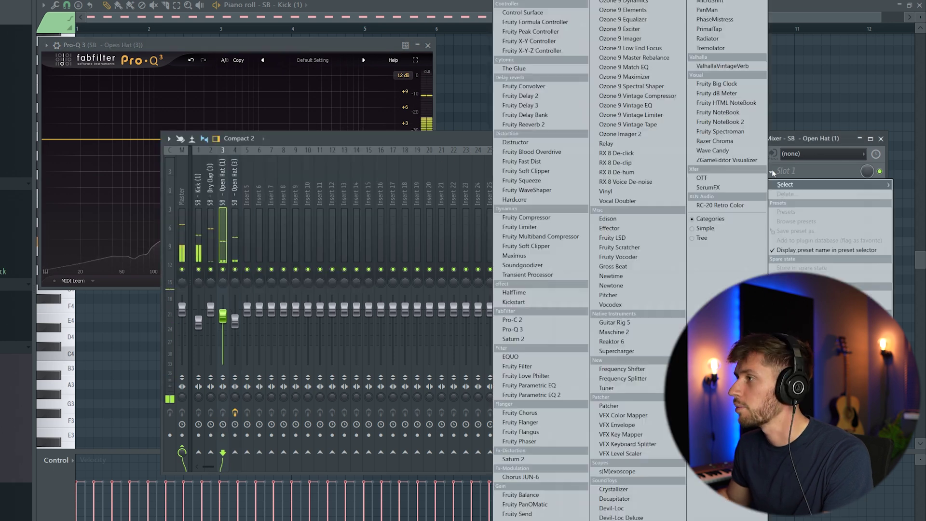
pyautogui.click(513, 330)
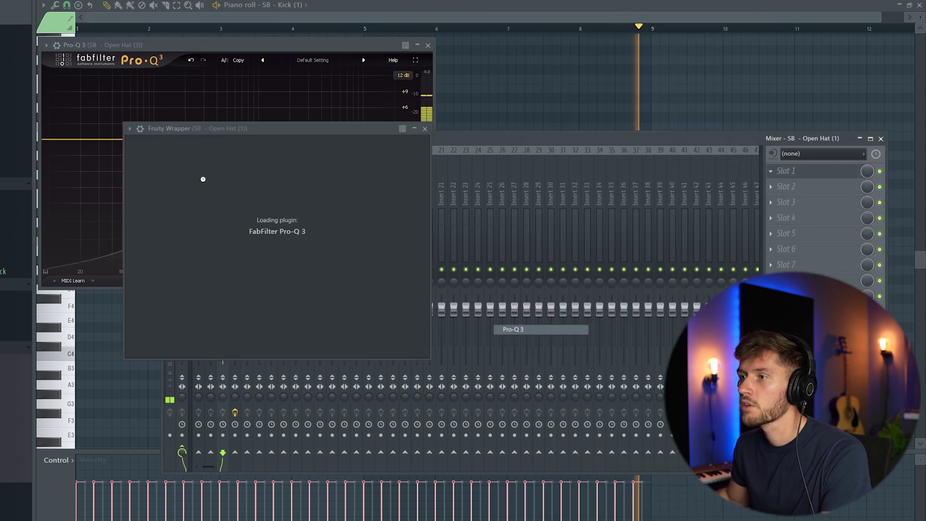
pyautogui.moveTo(437, 219); pyautogui.dragTo(471, 250)
pyautogui.scroll(3, 472, 254)
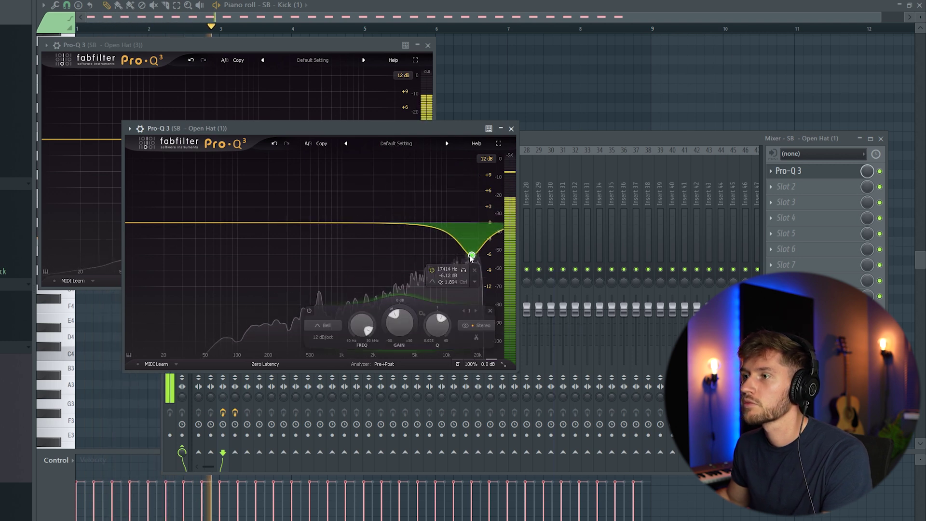
pyautogui.click(553, 143)
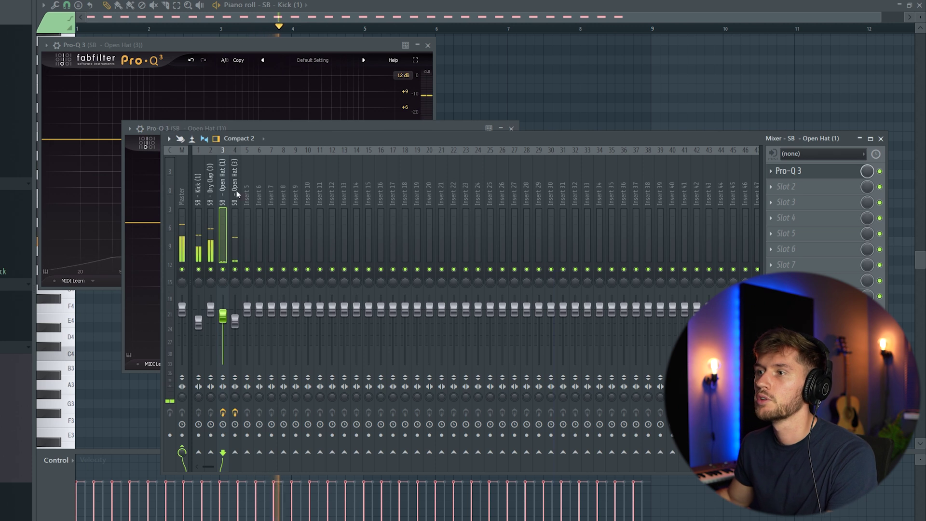
pyautogui.click(211, 193)
# Load Pro-Q 3 on the Dry Clap (3) insert with a Low Cut band and a dip near 13 kHz.
pyautogui.click(787, 171)
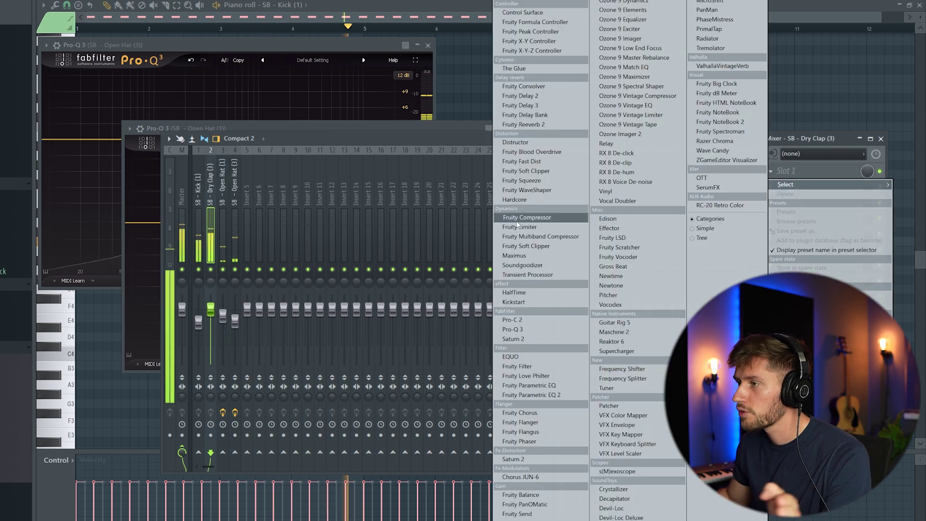
pyautogui.click(514, 329)
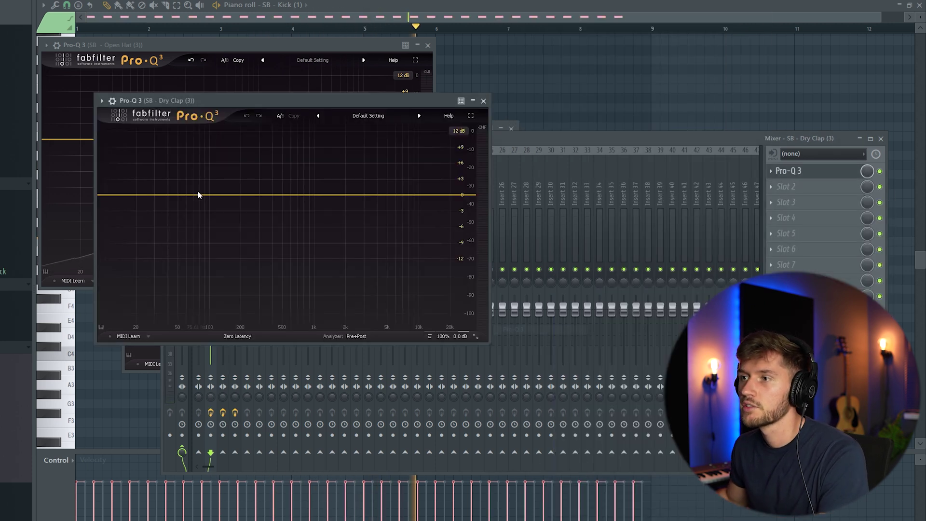
pyautogui.moveTo(198, 195); pyautogui.dragTo(201, 182)
pyautogui.rightClick(201, 182)
pyautogui.moveTo(241, 218)
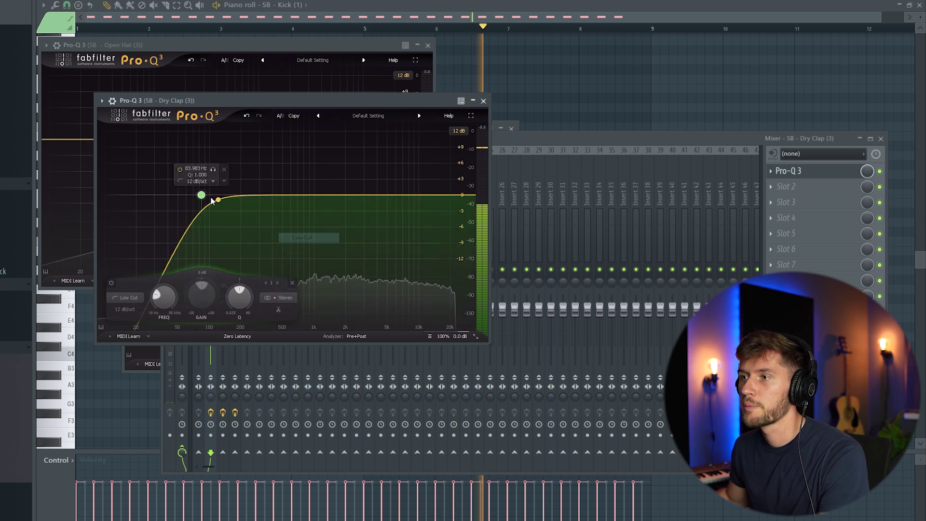
pyautogui.moveTo(211, 200); pyautogui.dragTo(272, 198)
pyautogui.moveTo(424, 195); pyautogui.dragTo(430, 219)
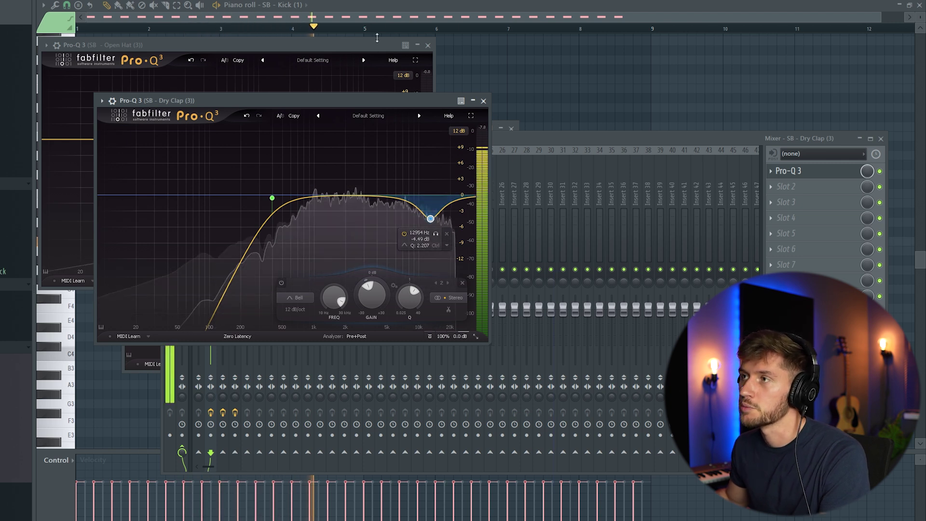
# Close the mixer and plugin windows, show the channel rack, and stop playback.
pyautogui.press('F12')
pyautogui.press('F6')
pyautogui.press('space')
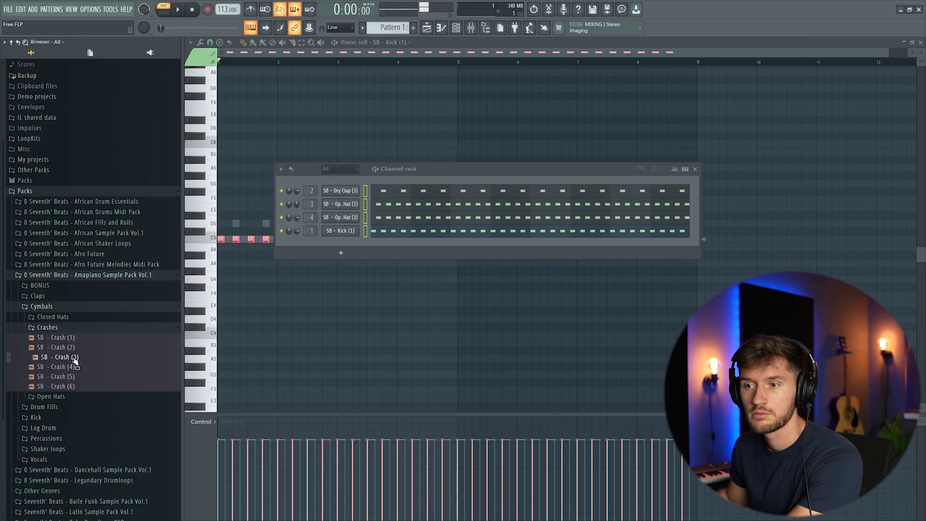
# Add the SB - Crash (3) sample as a new channel and play back the drum pattern.
pyautogui.moveTo(361, 261); pyautogui.dragTo(381, 251)
pyautogui.press('F6')
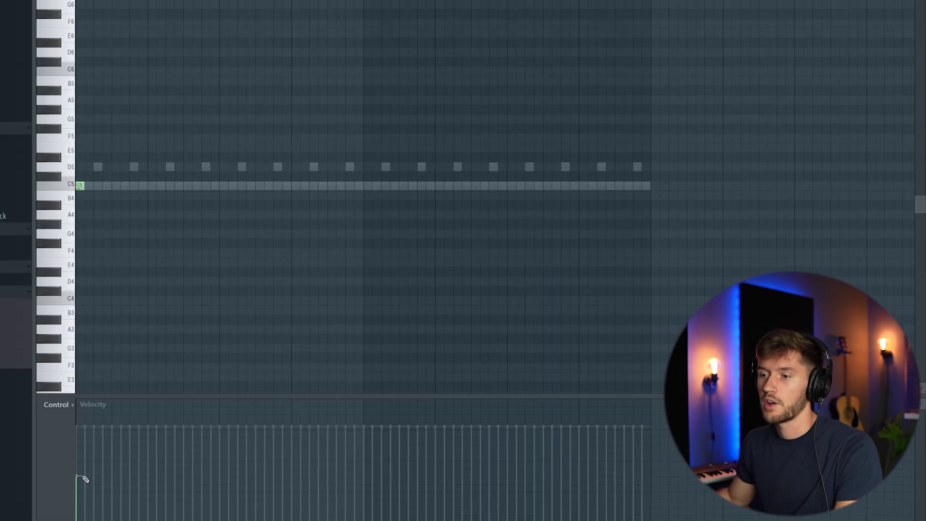
pyautogui.press('space')
pyautogui.press('F6')
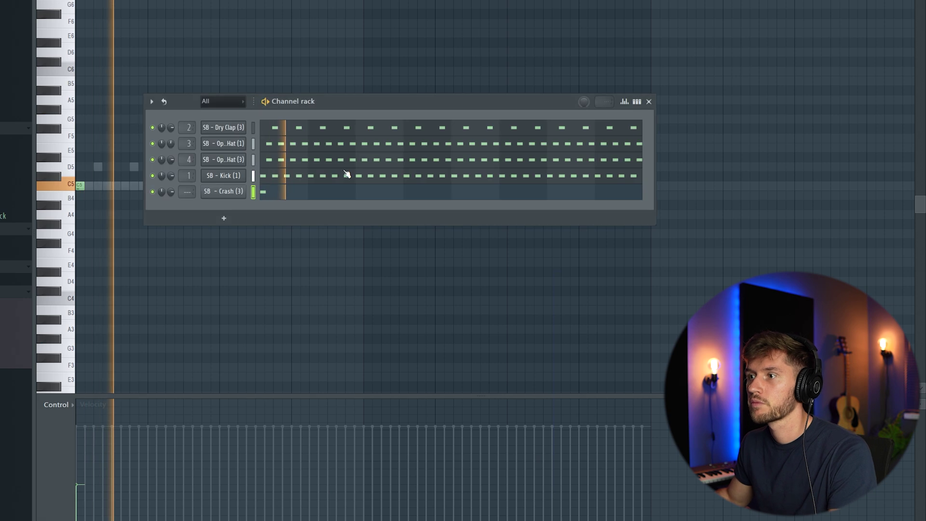
pyautogui.press('F6')
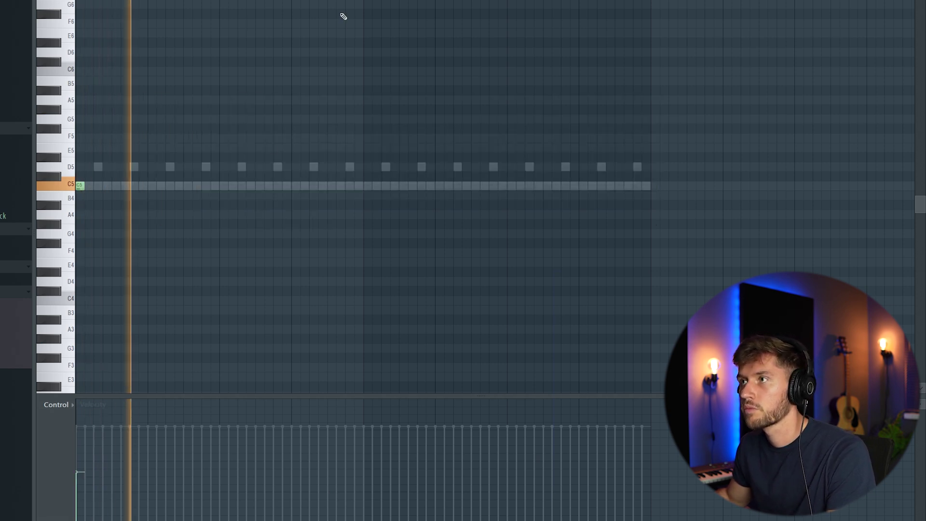
pyautogui.press('F6')
pyautogui.press('space')
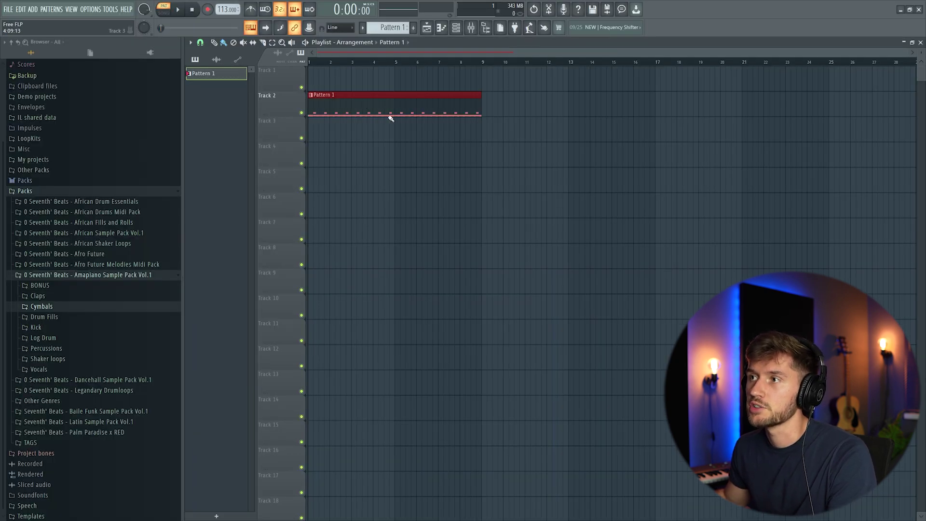
# Lay two Amapiano Shaker (2) loop clips on Track 1 from bar 1 to bar 9, select them, and play.
pyautogui.click(62, 360)
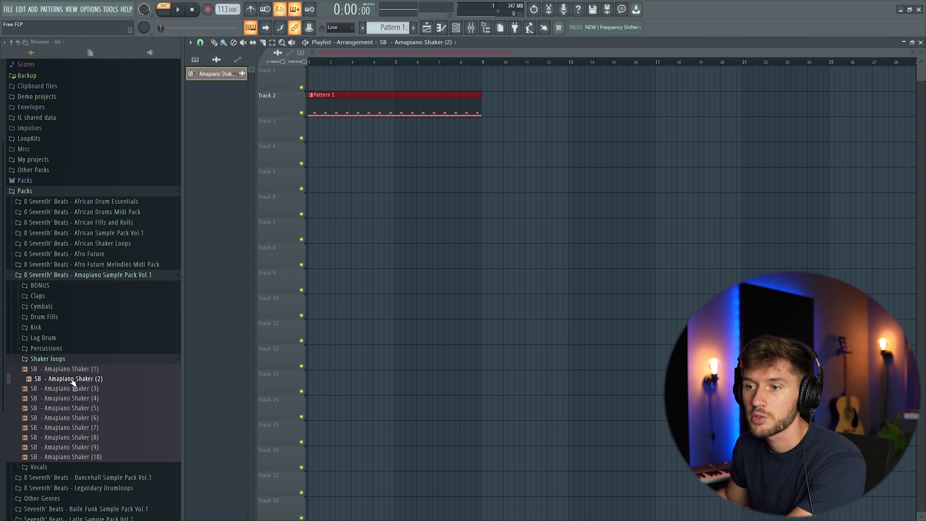
pyautogui.moveTo(72, 379); pyautogui.dragTo(267, 78)
pyautogui.click(396, 79)
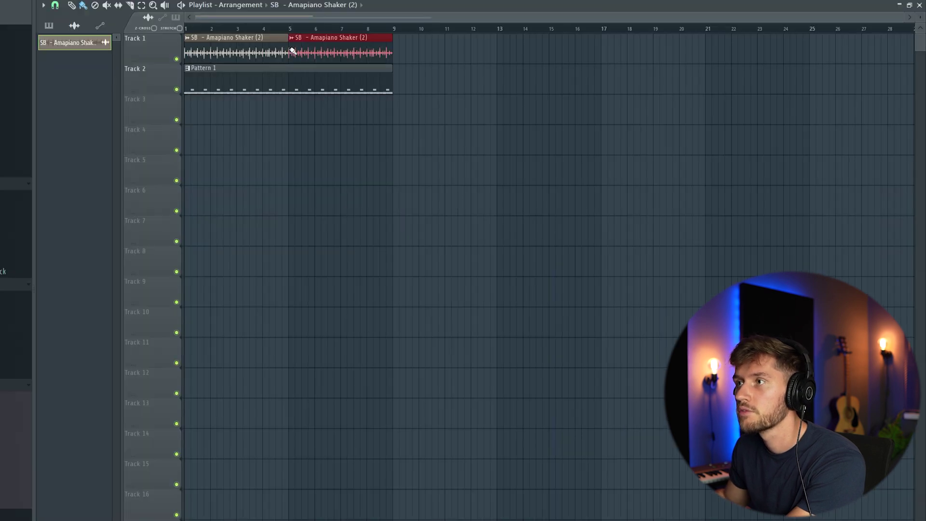
pyautogui.moveTo(440, 62); pyautogui.dragTo(185, 35)
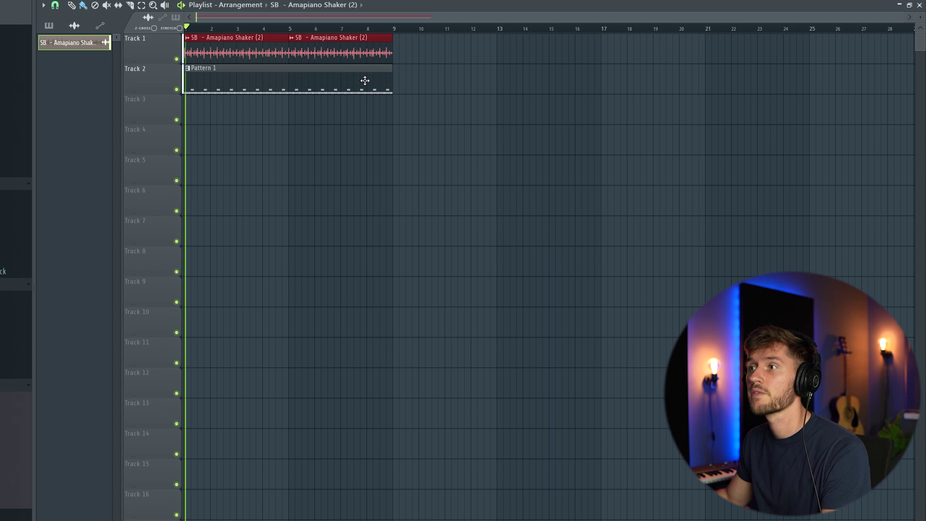
pyautogui.press('space')
# Route the shaker channel to mixer insert 10 and pull its fader down slightly.
pyautogui.doubleClick(351, 54)
pyautogui.press('F9')
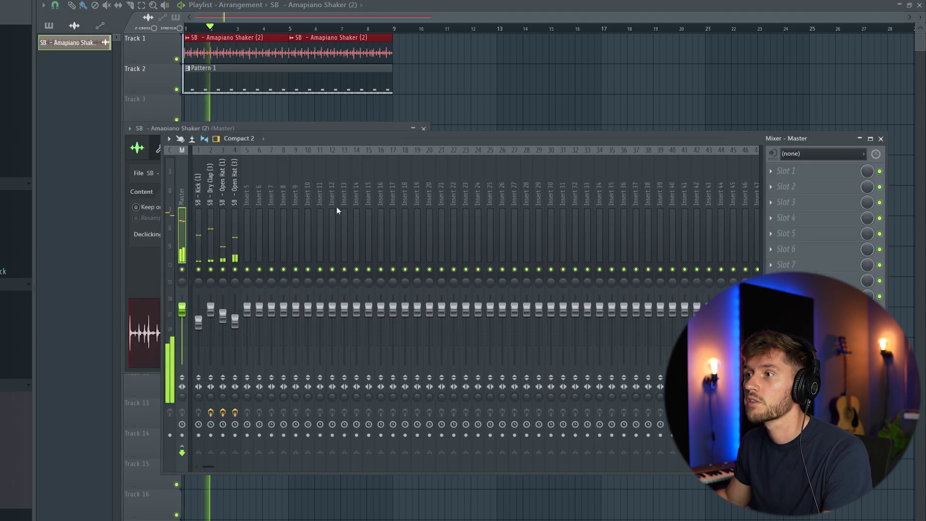
pyautogui.rightClick(304, 193)
pyautogui.moveTo(390, 251)
pyautogui.click(453, 253)
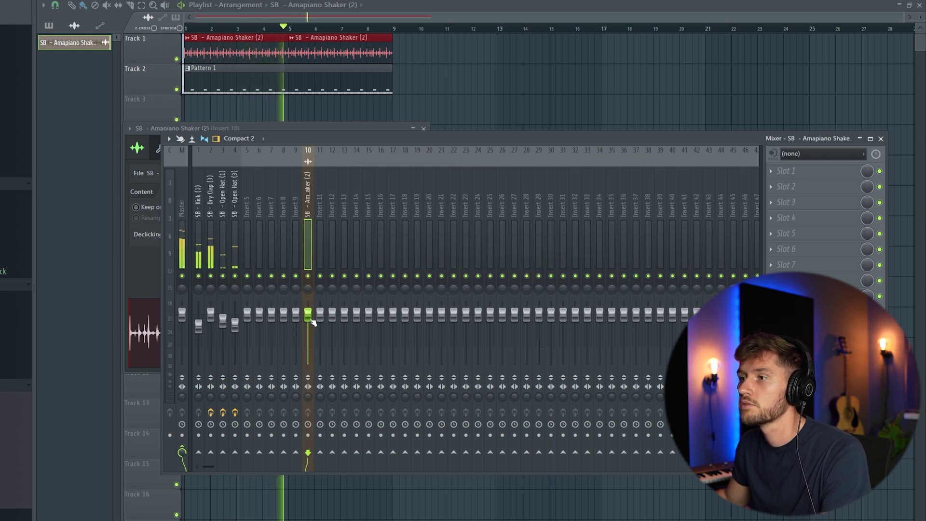
pyautogui.moveTo(312, 323); pyautogui.dragTo(313, 329)
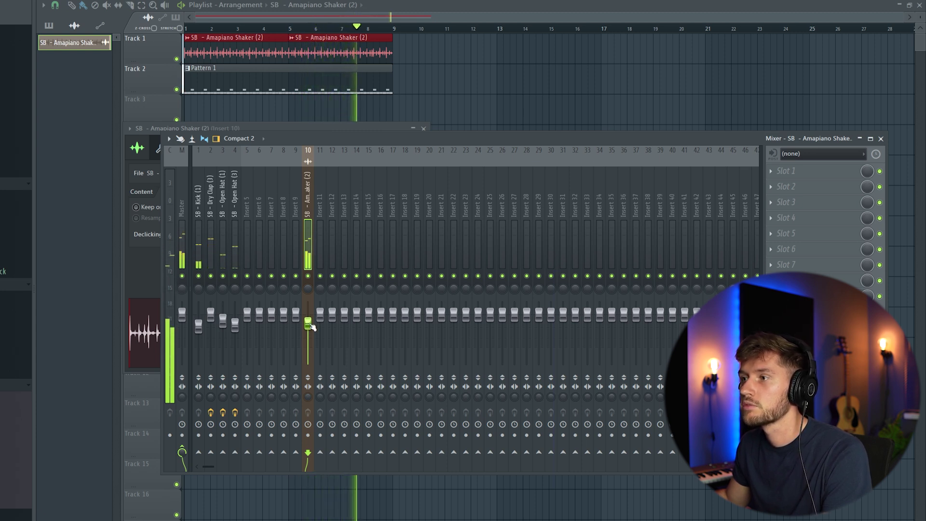
# Load Pro-Q 3 on insert 10 with a high band dipping about 3.4 dB near 17.6 kHz.
pyautogui.click(796, 171)
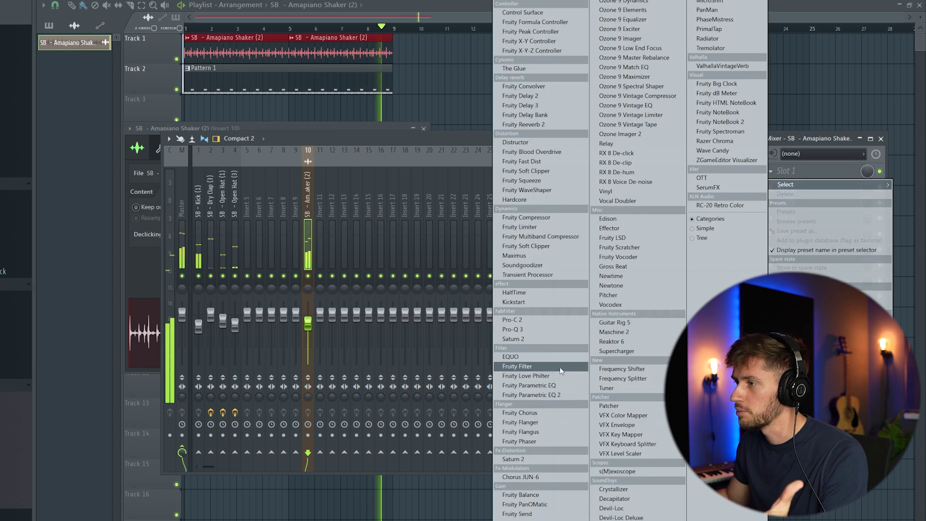
pyautogui.click(531, 331)
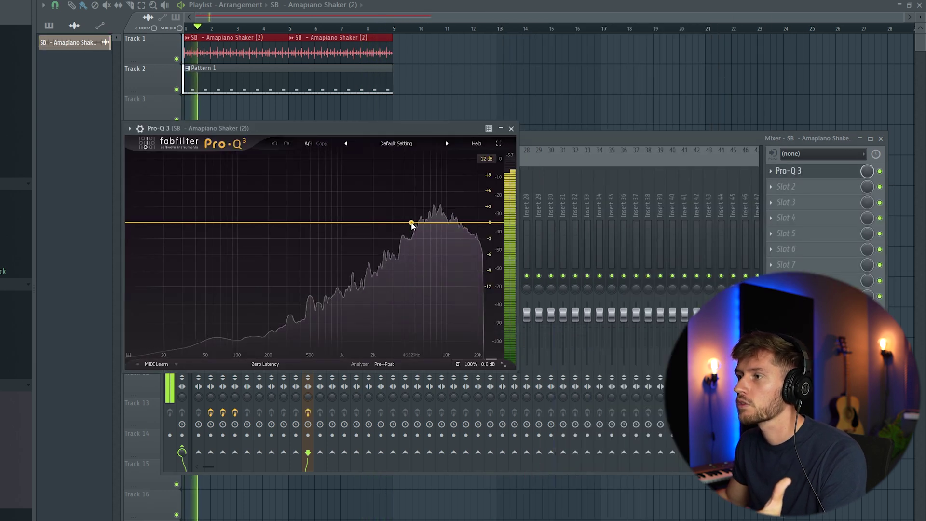
pyautogui.moveTo(413, 219); pyautogui.dragTo(474, 247)
pyautogui.scroll(4, 468, 244)
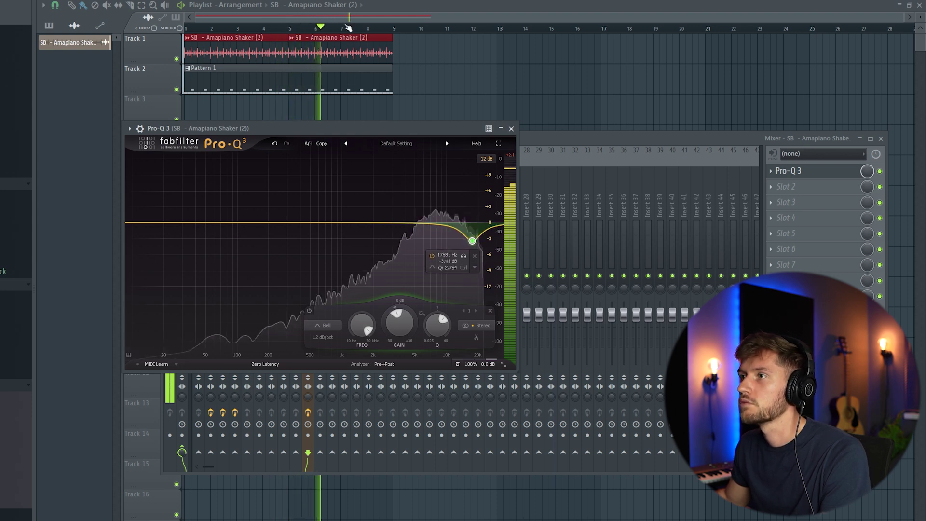
pyautogui.click(364, 5)
pyautogui.press('F6')
# Show Unsorted channels and insert a Stage-73 V (Sam 4 Life preset) from the Dry Clap channel.
pyautogui.click(224, 156)
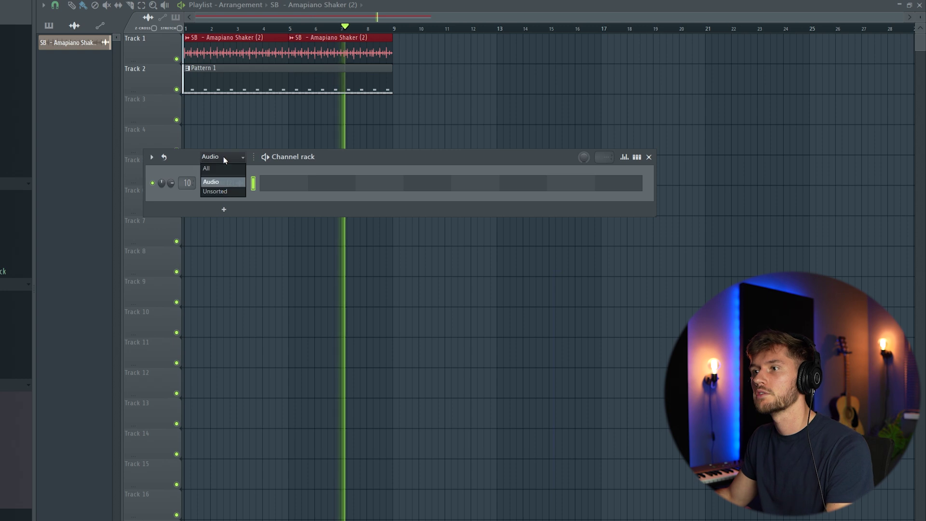
pyautogui.click(220, 191)
pyautogui.moveTo(285, 158); pyautogui.dragTo(338, 216)
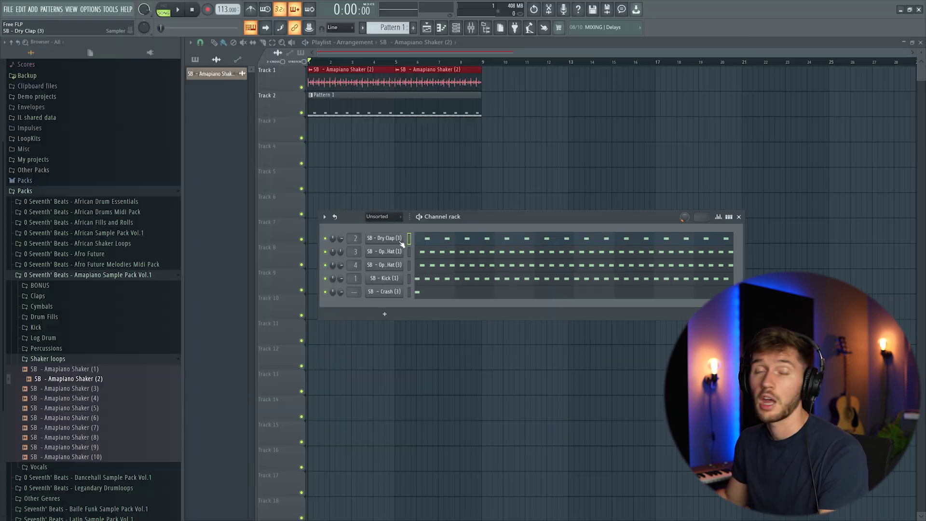
pyautogui.rightClick(396, 241)
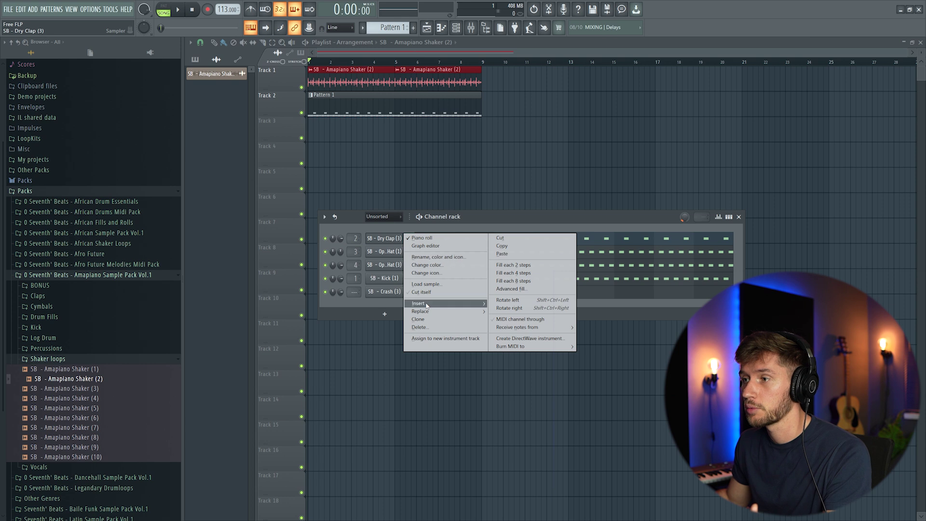
pyautogui.moveTo(449, 303)
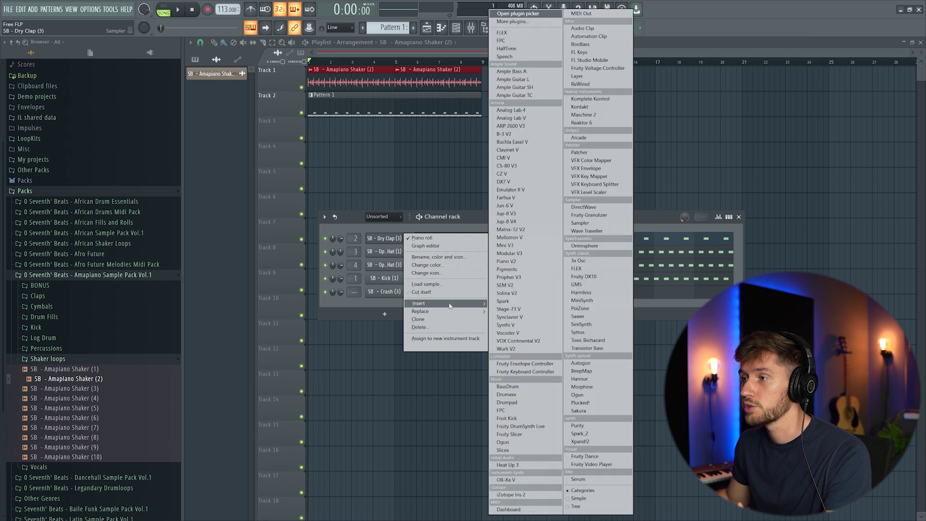
pyautogui.click(516, 309)
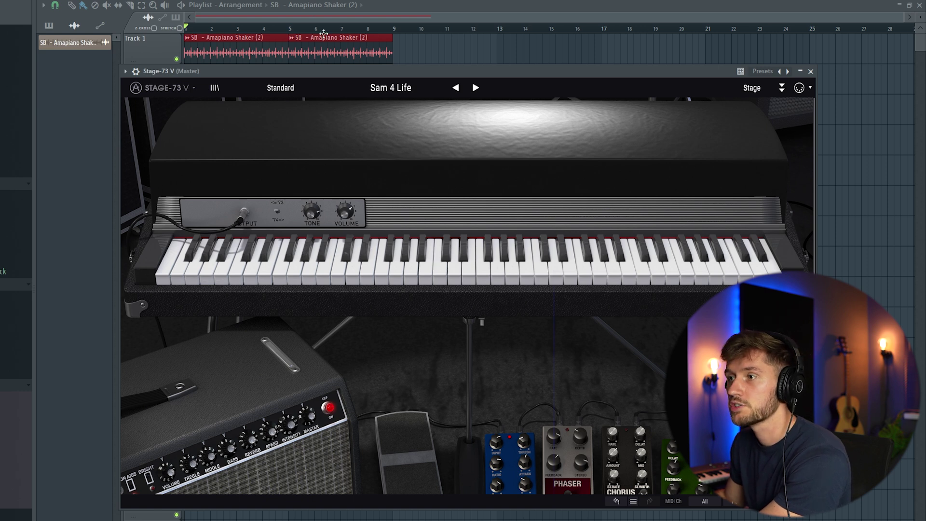
# In the Stage-73 V piano roll, paste and lengthen a C5-A4-F4 chord at bar 1, adding E5 on top.
pyautogui.press('F6')
pyautogui.click(331, 243)
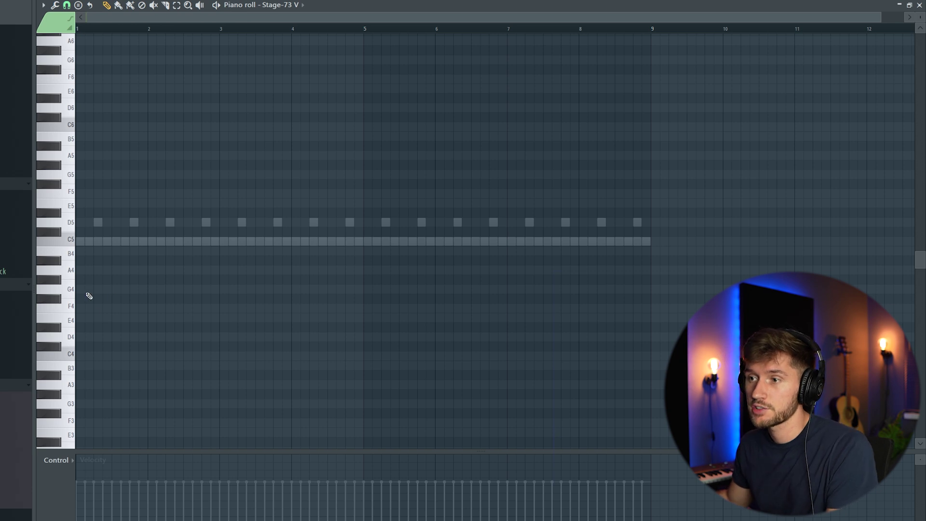
pyautogui.hotkey('ctrl', 'v')
pyautogui.moveTo(164, 274); pyautogui.dragTo(200, 272)
pyautogui.press('space')
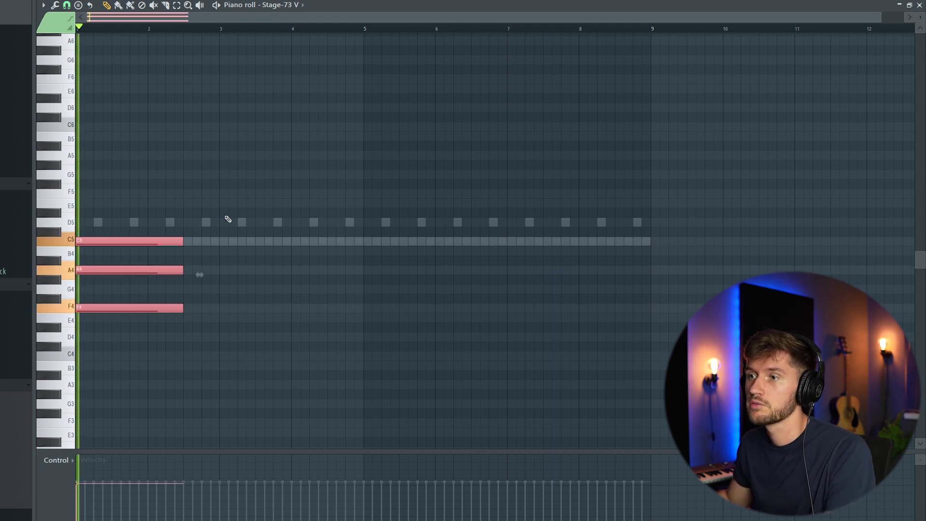
pyautogui.hotkey('ctrl', 'd')
pyautogui.press('space')
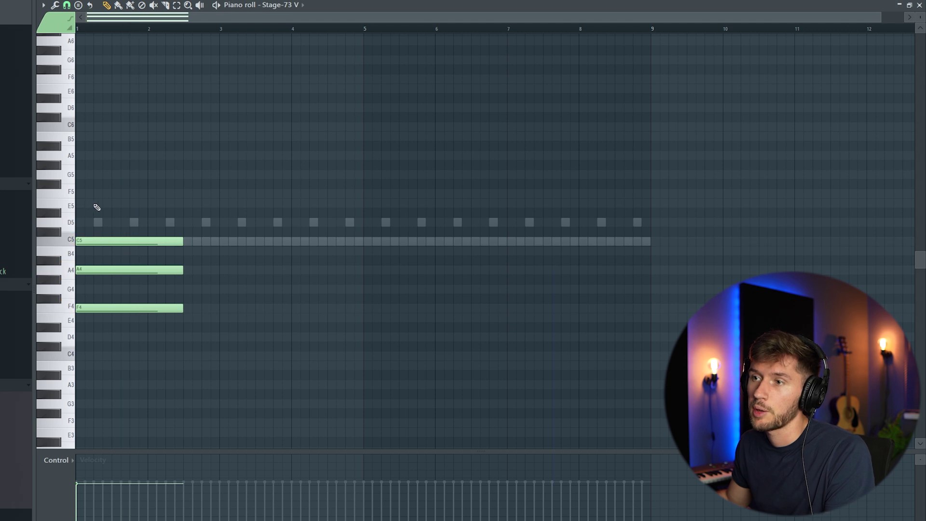
pyautogui.click(96, 204)
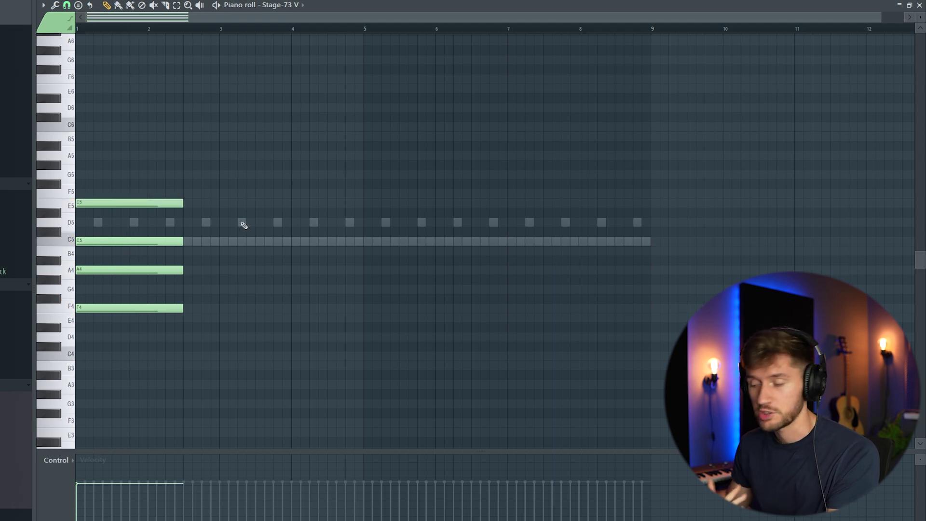
pyautogui.press('space')
pyautogui.click(251, 204)
pyautogui.rightClick(254, 203)
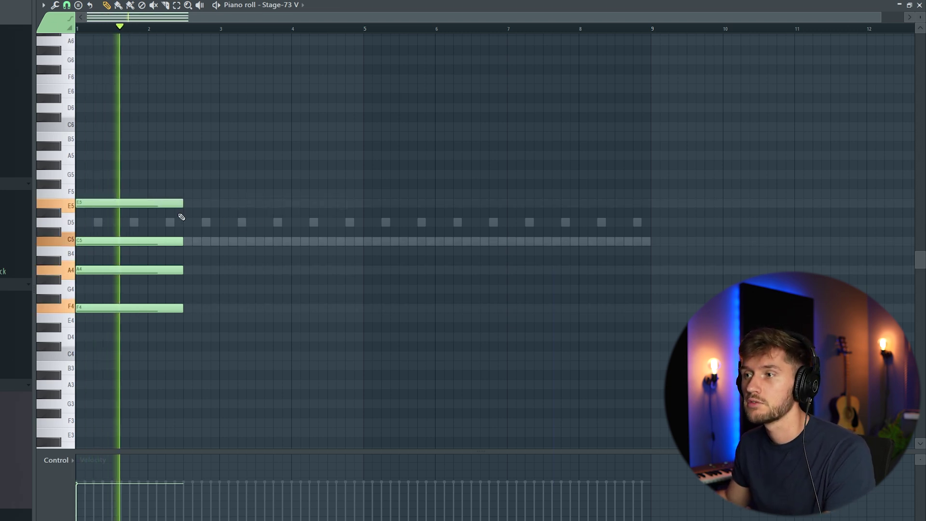
pyautogui.press('space')
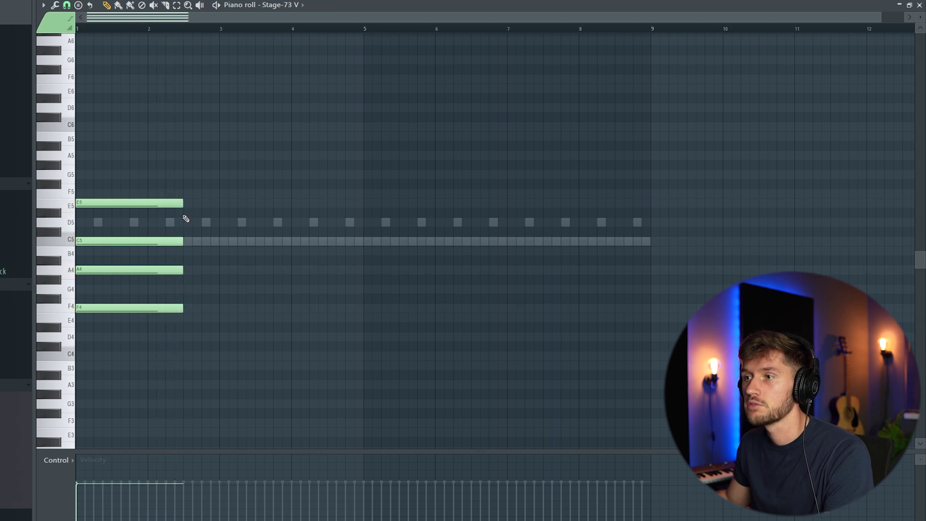
# Copy the chord higher to bar 3 and add G5 and E5 to make the passing chord.
pyautogui.hotkey('ctrl', 'a')
pyautogui.moveTo(98, 207); pyautogui.dragTo(252, 175)
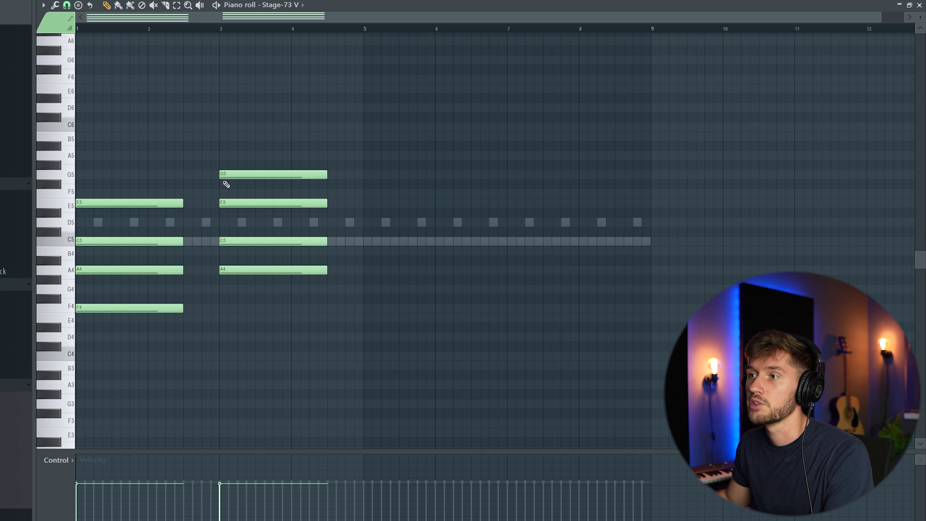
pyautogui.press('space')
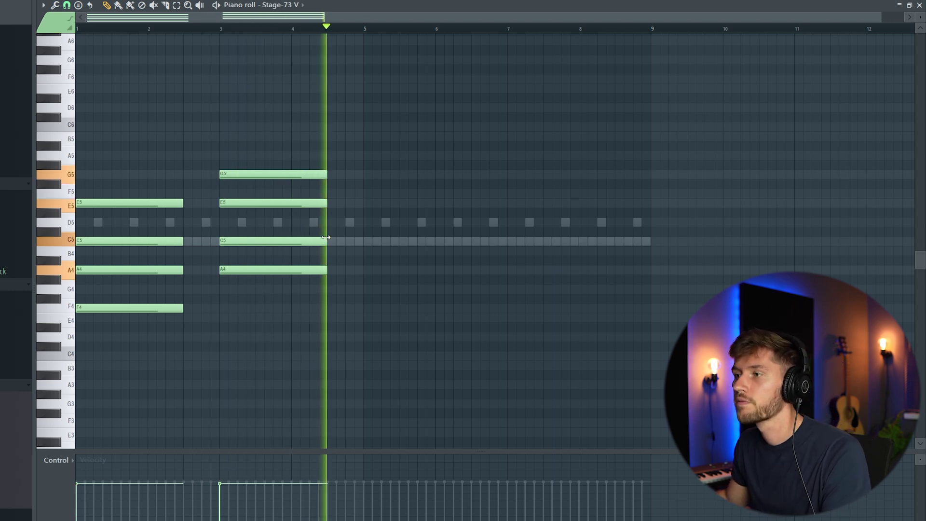
pyautogui.press('space')
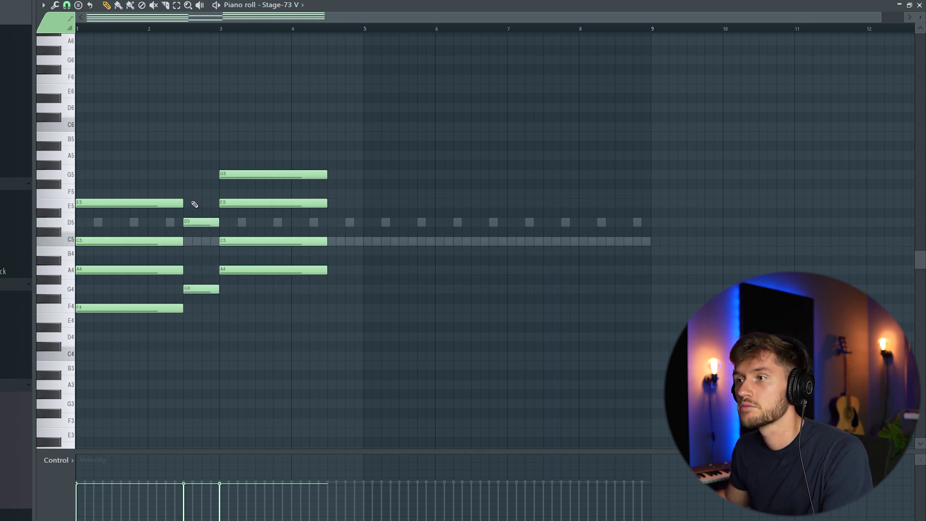
pyautogui.click(188, 178)
pyautogui.press('space')
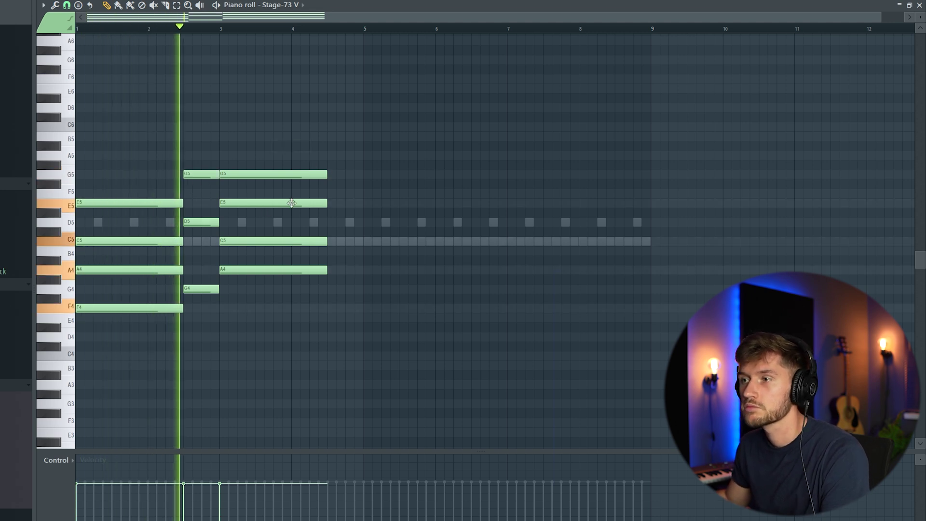
pyautogui.press('space')
pyautogui.click(208, 203)
pyautogui.press('space')
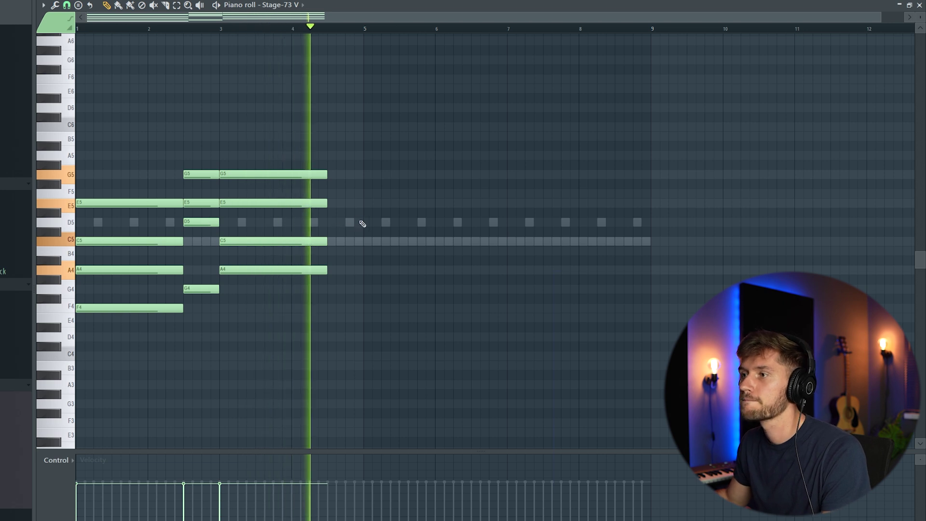
# Copy the G4-D5-E5-G5 chord toward bar 5, then repeat the whole progression out to bar 9 with Ctrl+B.
pyautogui.press('space')
pyautogui.moveTo(201, 175); pyautogui.dragTo(348, 175)
pyautogui.press('space')
pyautogui.hotkey('ctrl', 'a')
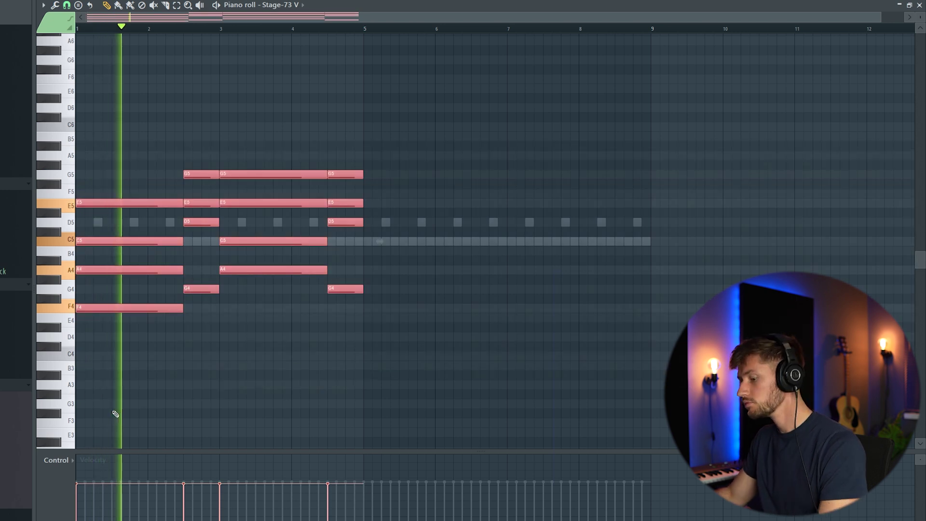
pyautogui.hotkey('ctrl', 'b')
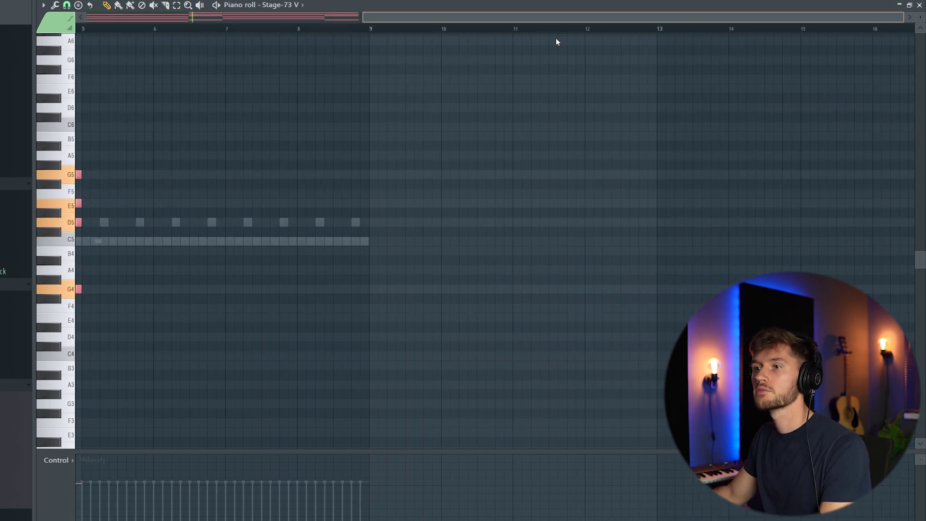
pyautogui.click(525, 122)
pyautogui.press('F6')
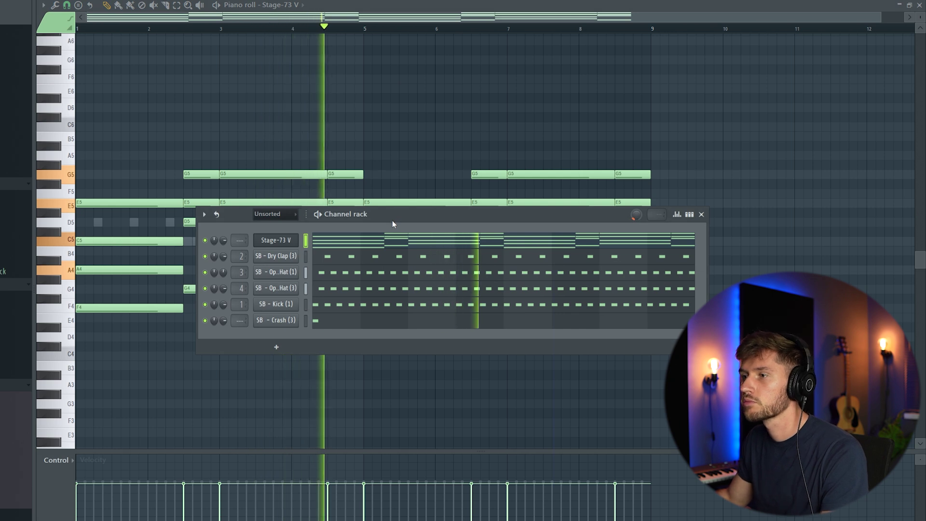
# Route the Stage-73 V channel into mixer Insert 20 and close the mixer.
pyautogui.click(289, 239)
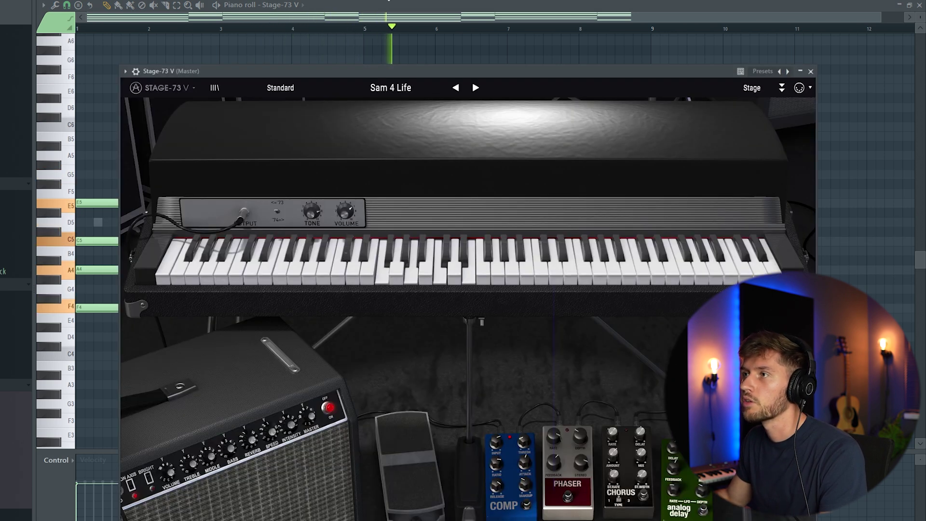
pyautogui.press('F9')
pyautogui.rightClick(426, 201)
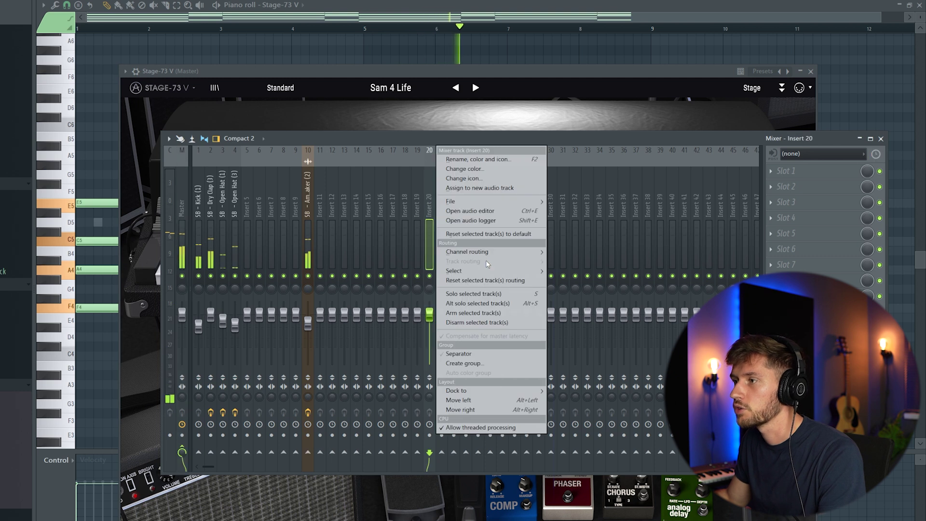
pyautogui.moveTo(485, 260)
pyautogui.click(579, 253)
pyautogui.moveTo(475, 140); pyautogui.dragTo(413, 112)
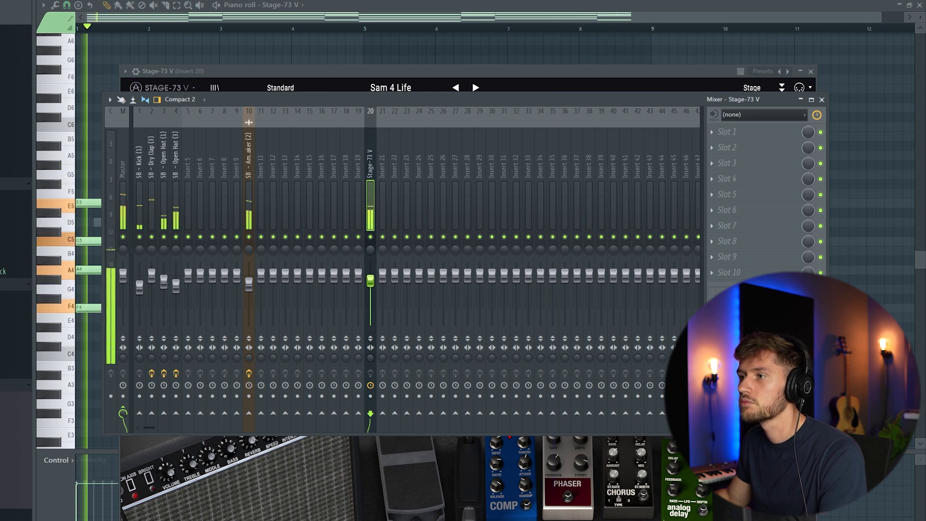
pyautogui.click(327, 22)
pyautogui.press('F6')
pyautogui.press('F6')
pyautogui.press('F6')
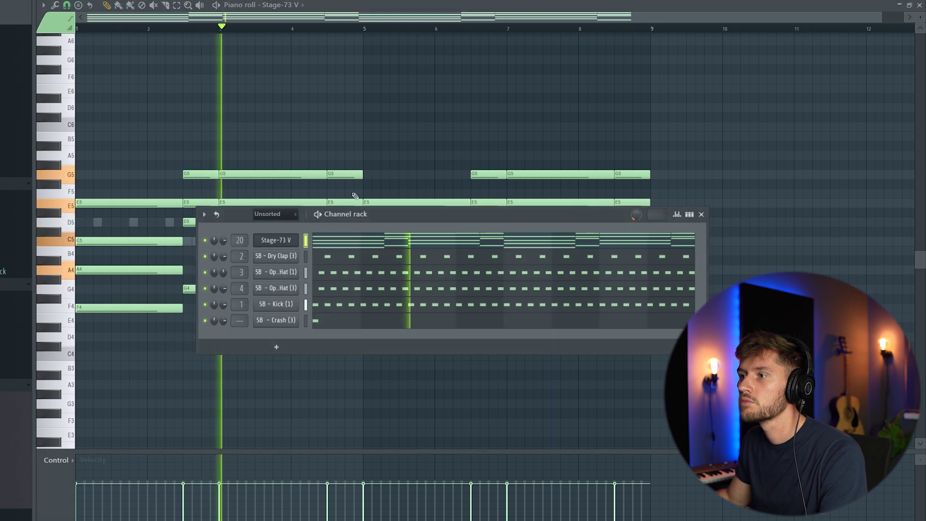
# Insert an Omnisphere channel above Stage-73 V and load the Boys Choir Oos patch from a 'choir' search.
pyautogui.press('space')
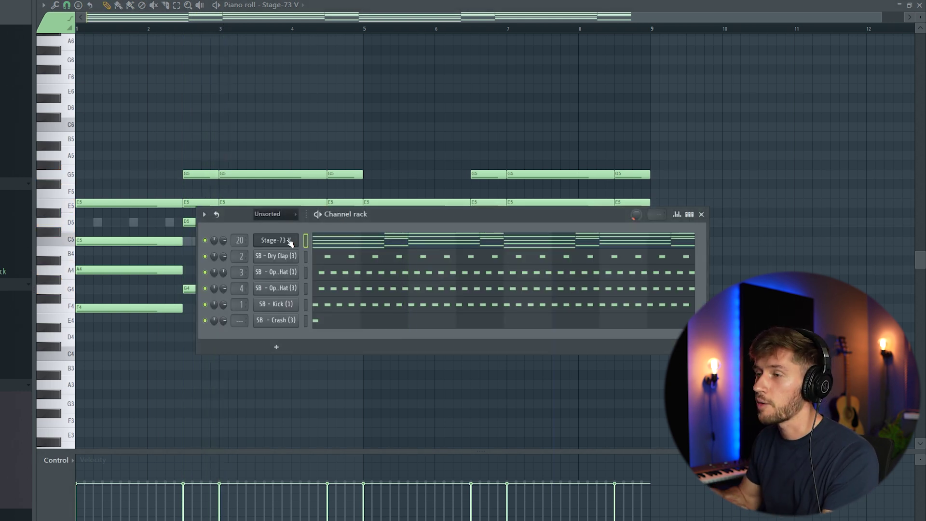
pyautogui.rightClick(290, 243)
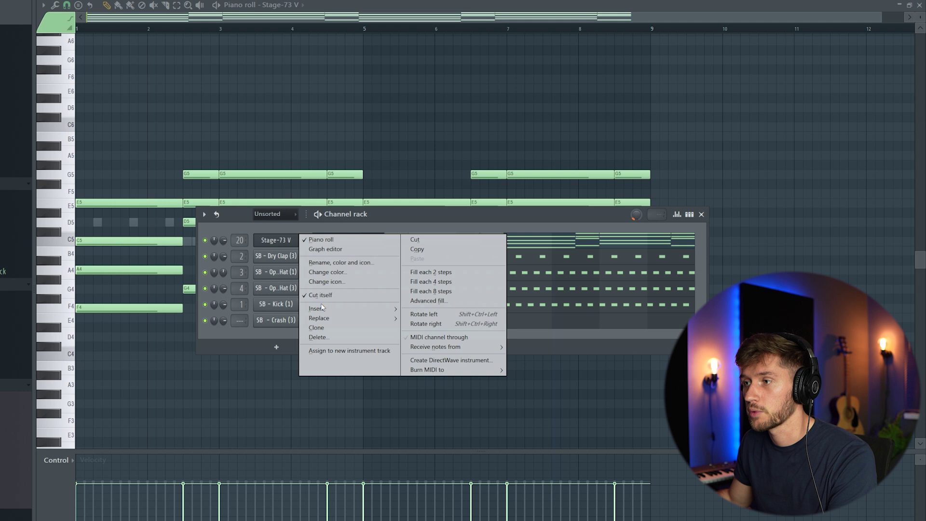
pyautogui.moveTo(326, 313)
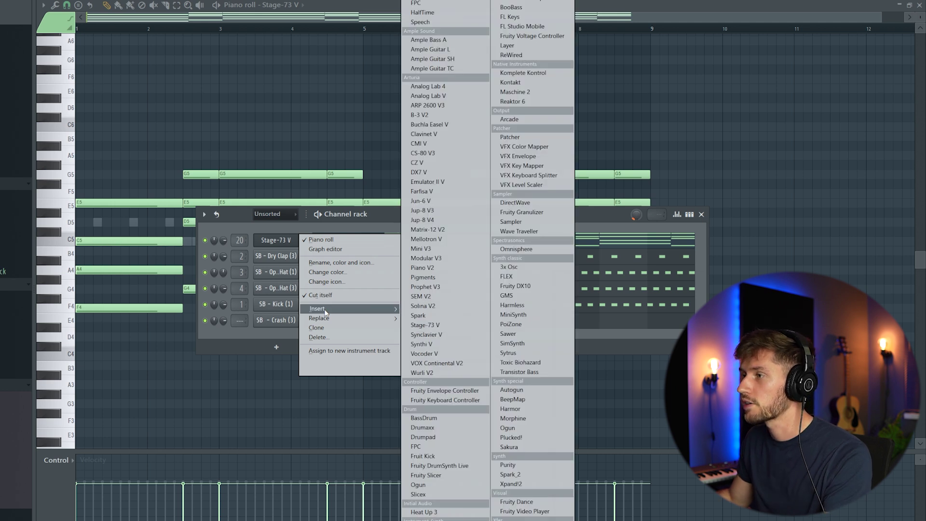
pyautogui.click(527, 249)
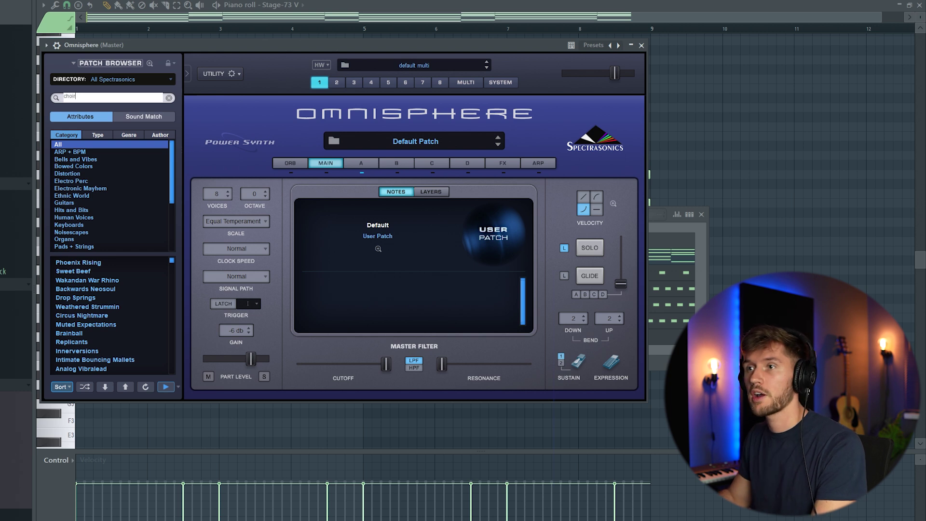
pyautogui.press('Return')
pyautogui.click(119, 343)
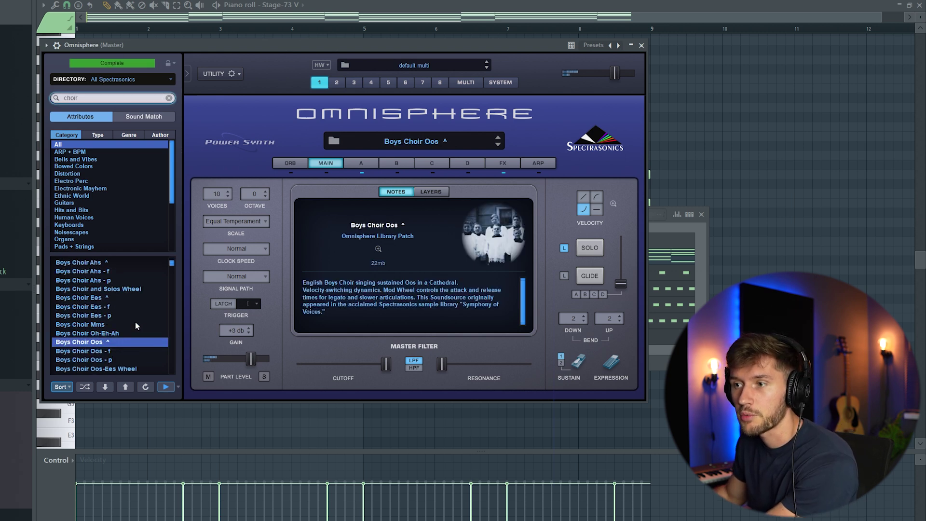
pyautogui.click(115, 352)
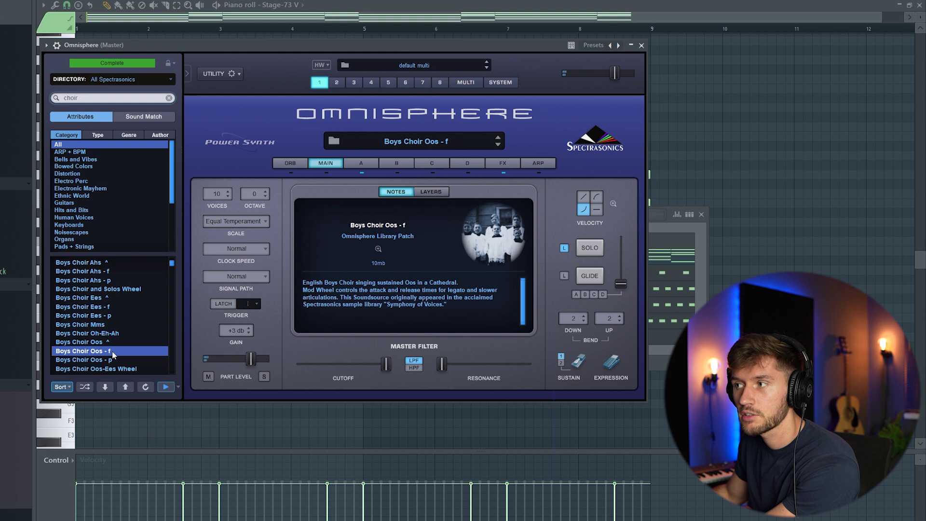
pyautogui.click(107, 342)
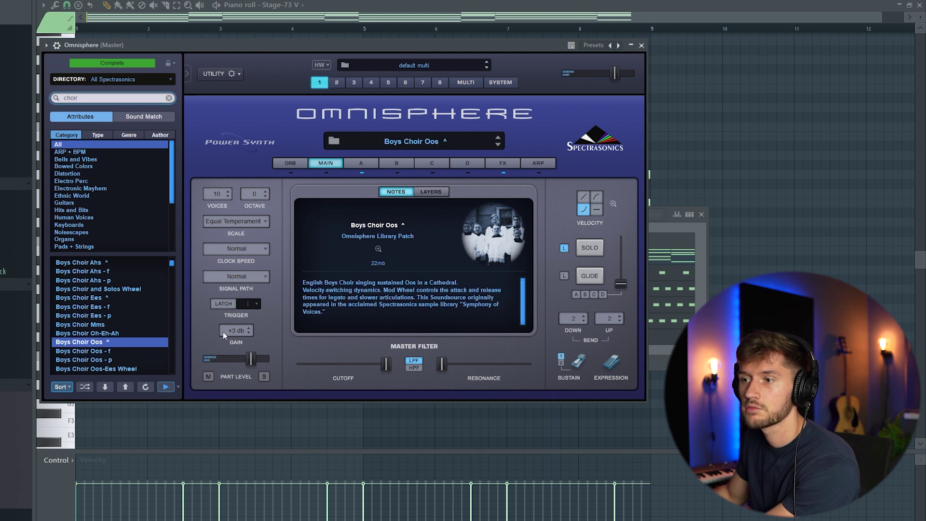
pyautogui.click(670, 350)
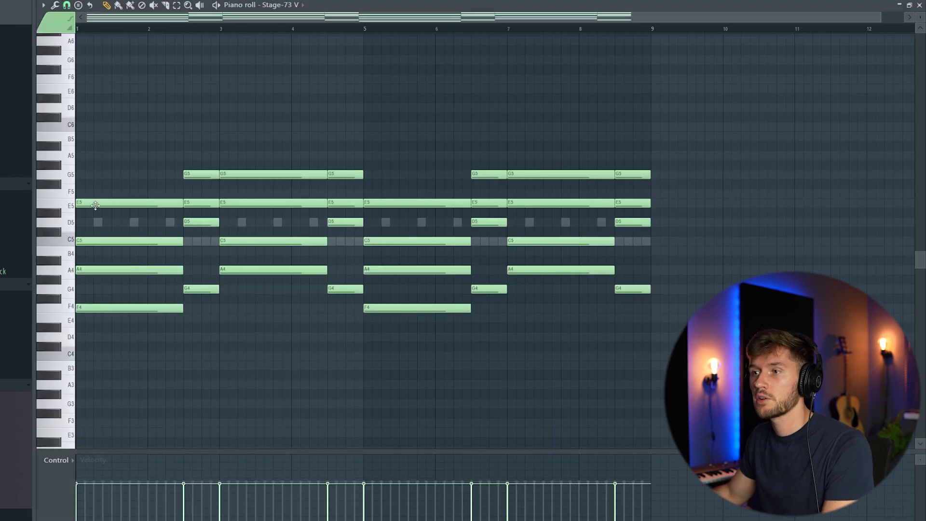
pyautogui.click(305, 257)
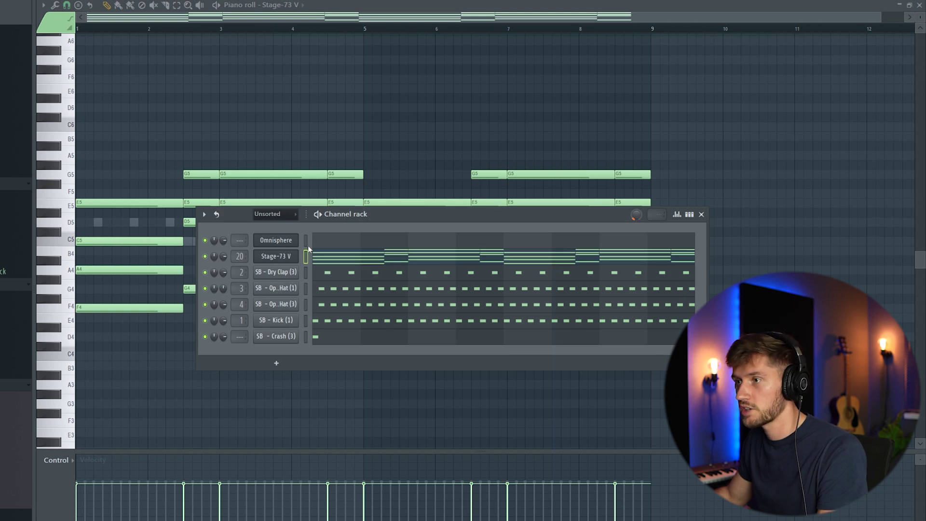
# Copy the Stage-73 V chords onto the Omnisphere channel and shift them up an octave.
pyautogui.click(306, 241)
pyautogui.press('space')
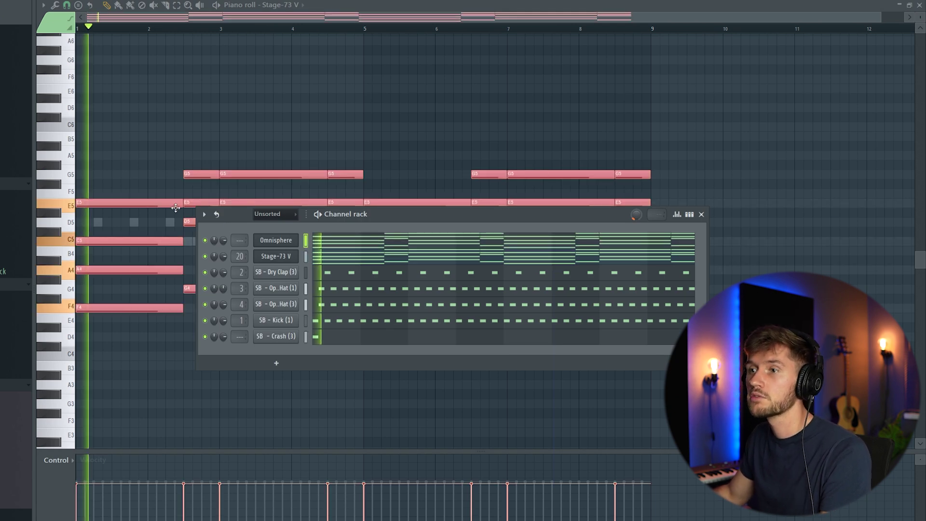
pyautogui.click(353, 247)
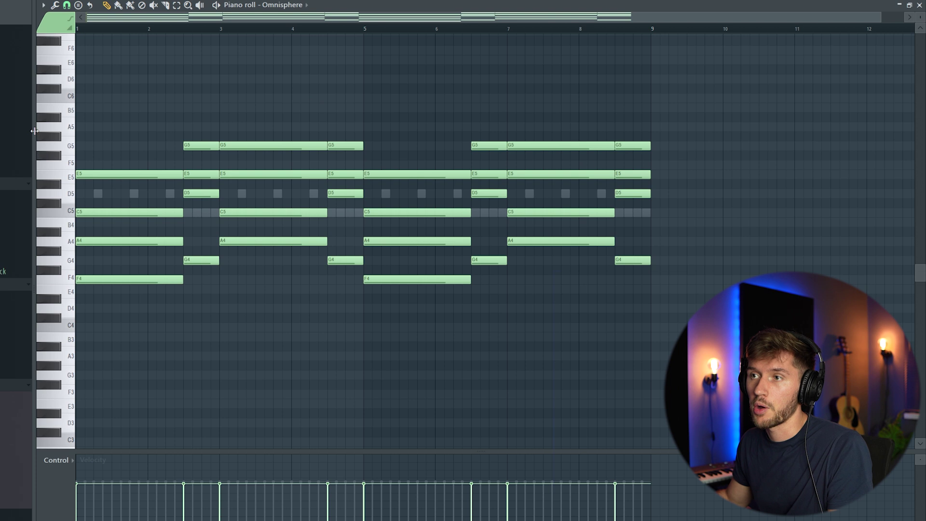
pyautogui.moveTo(58, 106); pyautogui.dragTo(85, 303)
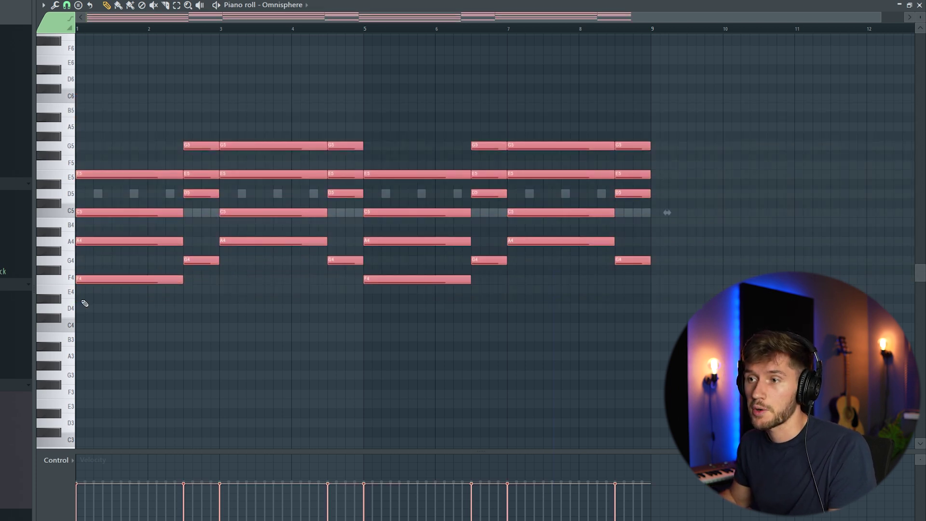
pyautogui.hotkey('ctrl', 'Up')
pyautogui.hotkey('ctrl', 'd')
pyautogui.scroll(3, 351, 107)
pyautogui.press('space')
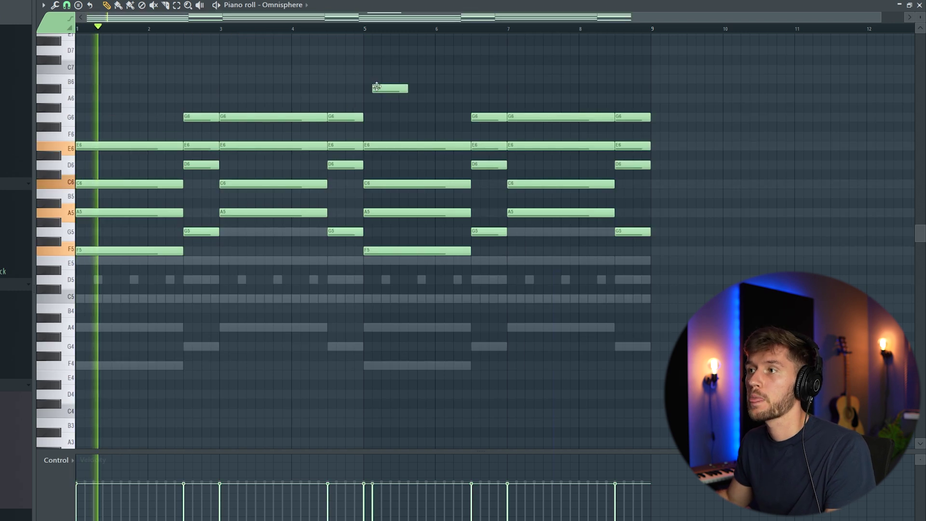
pyautogui.press('space')
# Thin out the Omnisphere chords, removing the stray B6 and some lower notes.
pyautogui.press('F6')
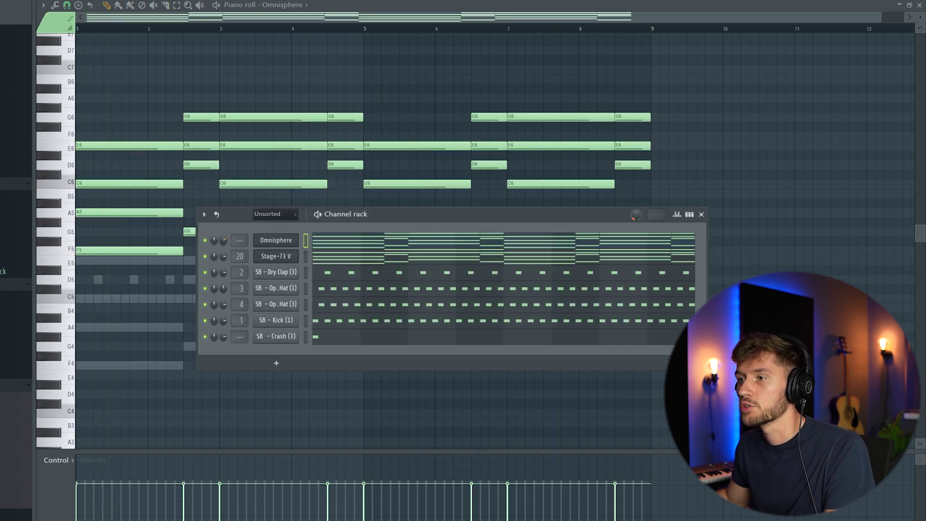
pyautogui.press('space')
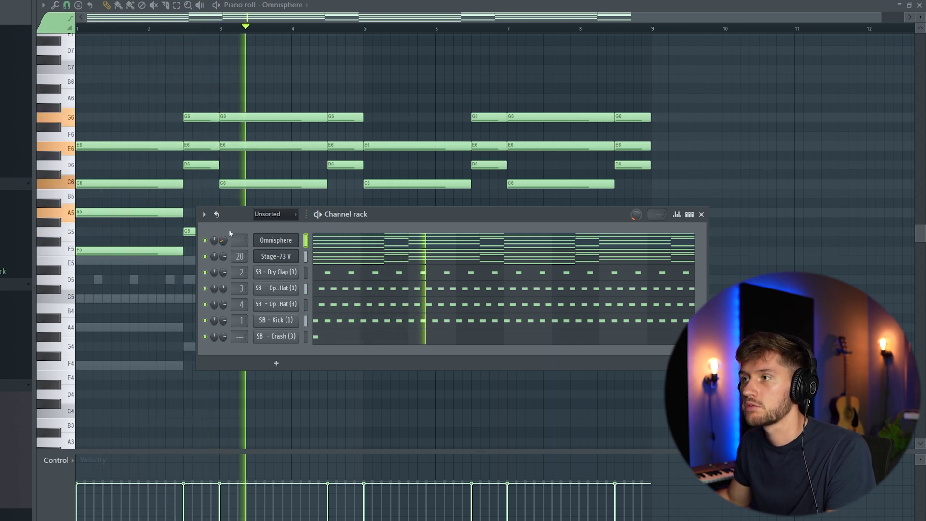
pyautogui.press('F6')
pyautogui.click(377, 80)
pyautogui.rightClick(376, 80)
pyautogui.press('space')
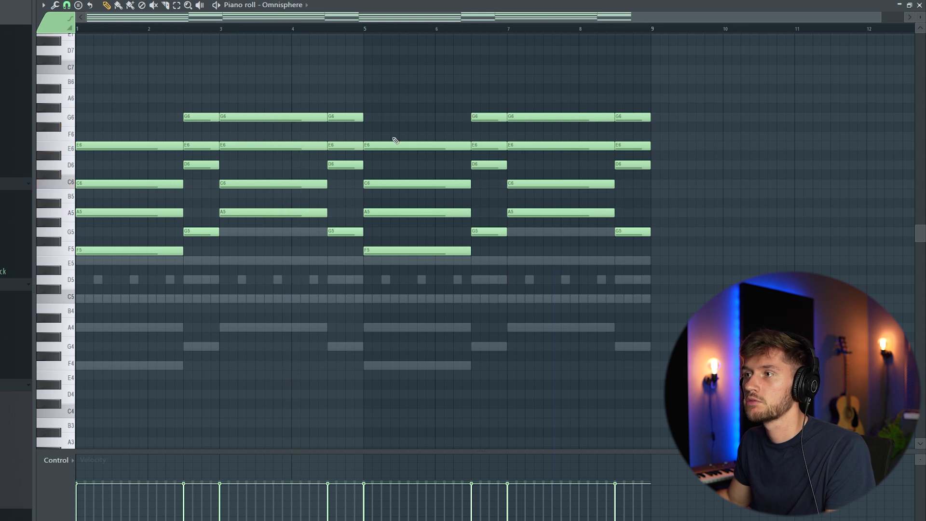
pyautogui.hotkey('ctrl', 'z')
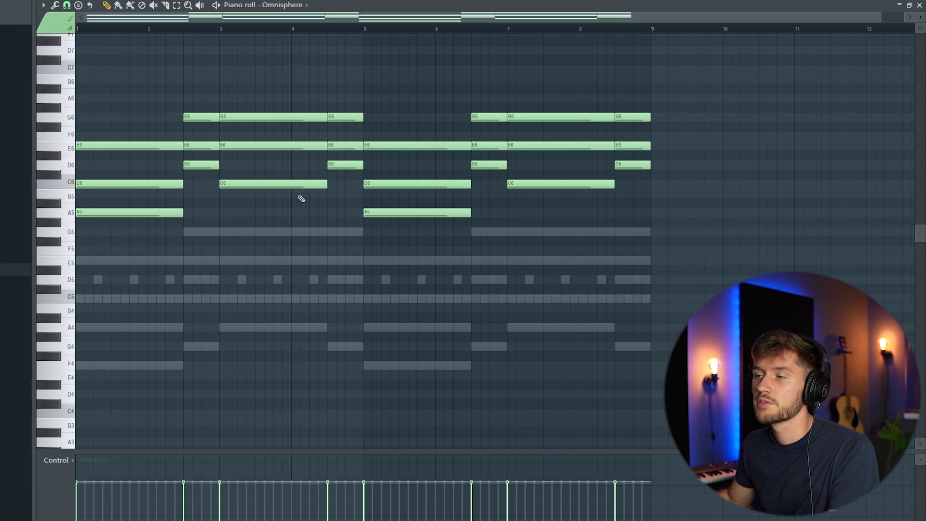
pyautogui.press('space')
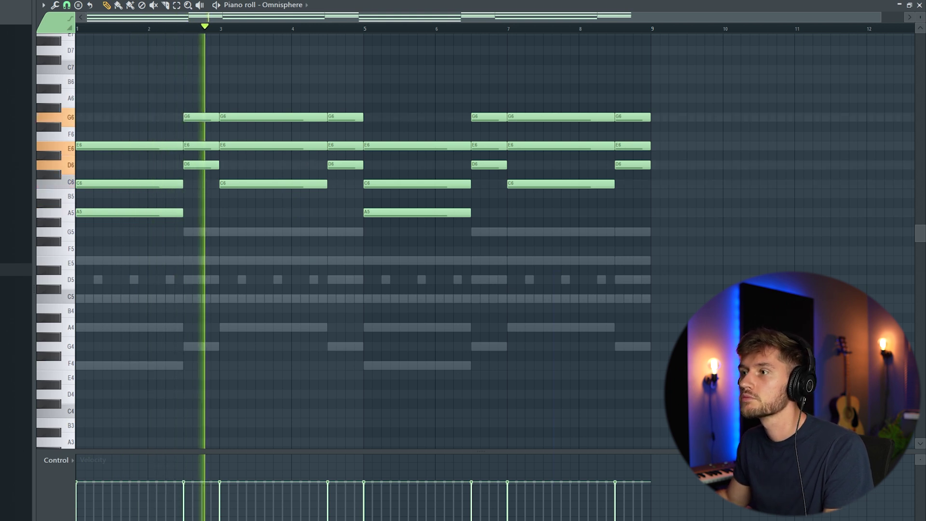
# Rename the Omnisphere channel to Choir.
pyautogui.press('F6')
pyautogui.rightClick(275, 240)
pyautogui.click(338, 264)
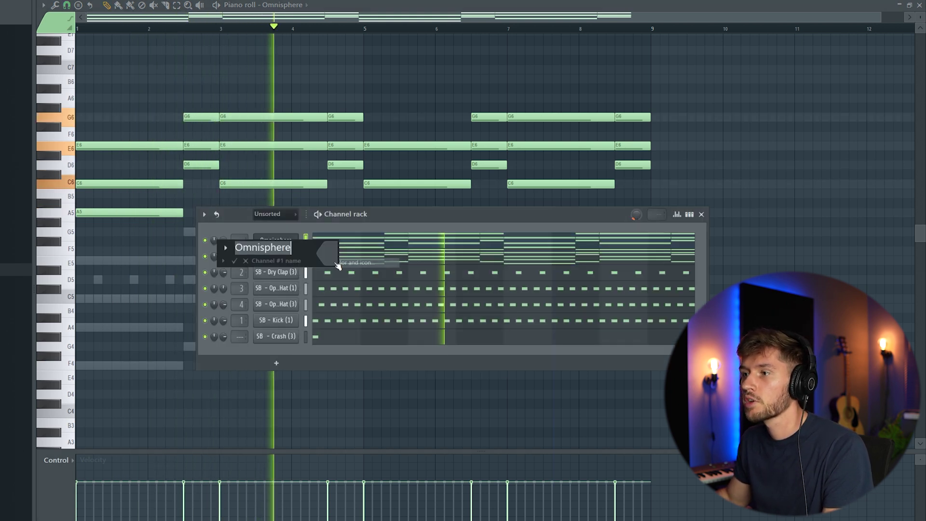
pyautogui.write('Choir')
pyautogui.press('Return')
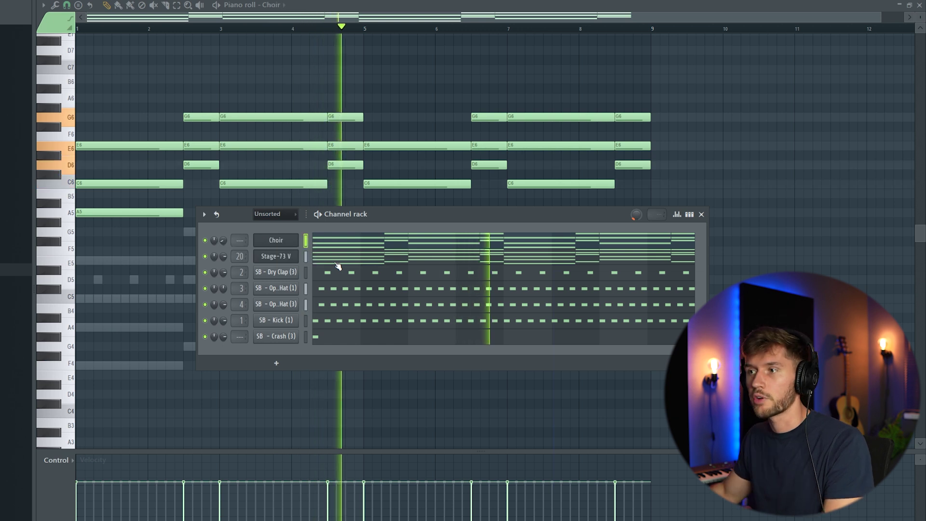
pyautogui.click(275, 240)
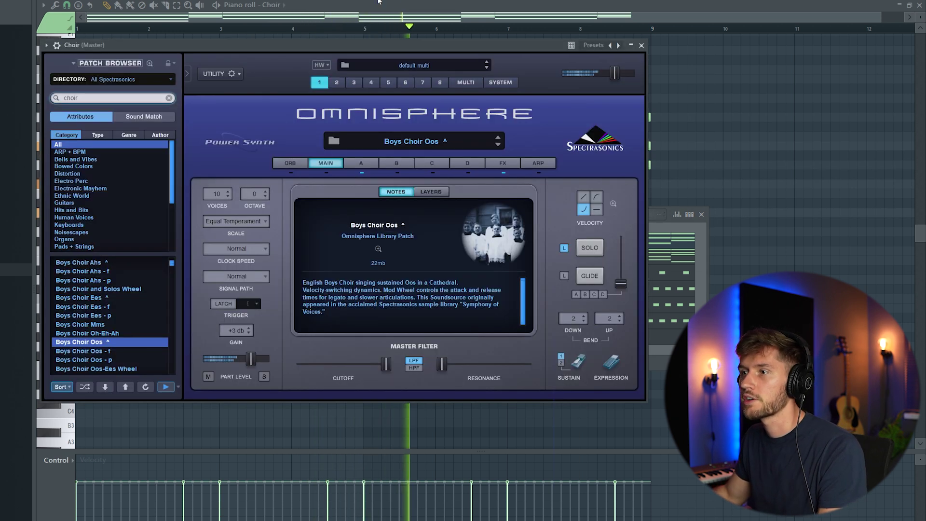
pyautogui.press('F9')
# Route the Choir channel to mixer insert 21 and add a Pro-Q 3 high cut.
pyautogui.rightClick(386, 175)
pyautogui.moveTo(436, 213)
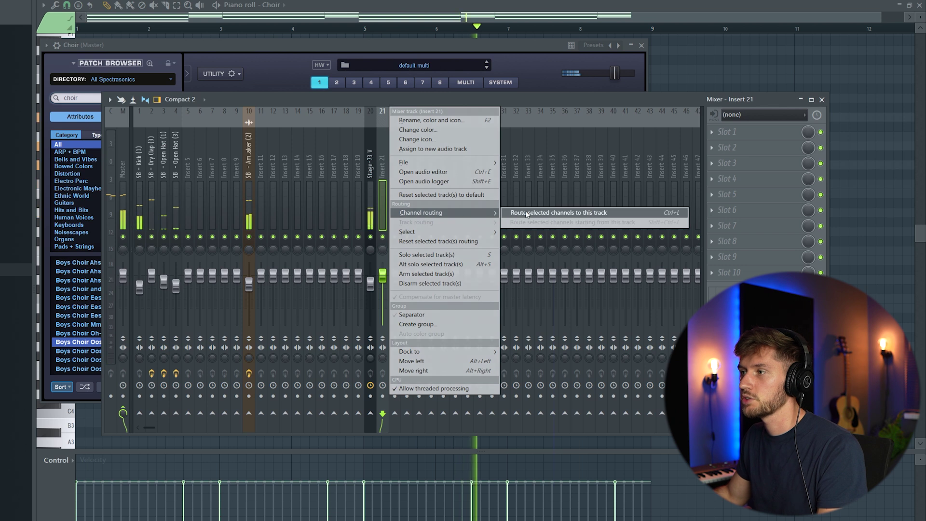
pyautogui.click(555, 212)
pyautogui.click(717, 134)
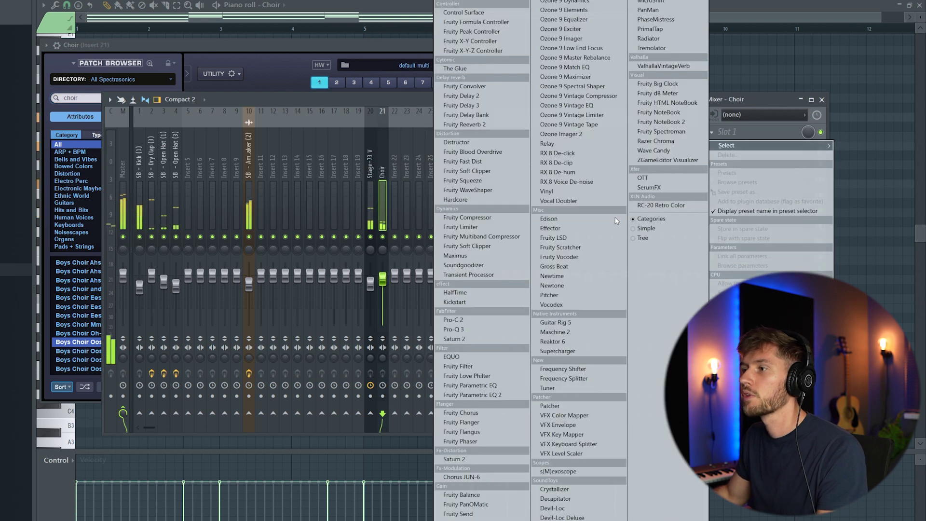
pyautogui.click(481, 329)
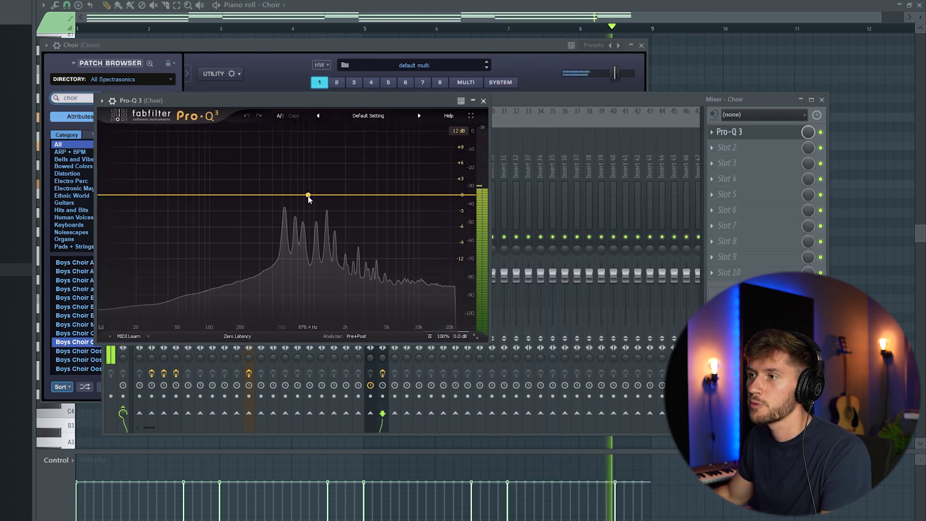
pyautogui.click(315, 188)
pyautogui.rightClick(316, 189)
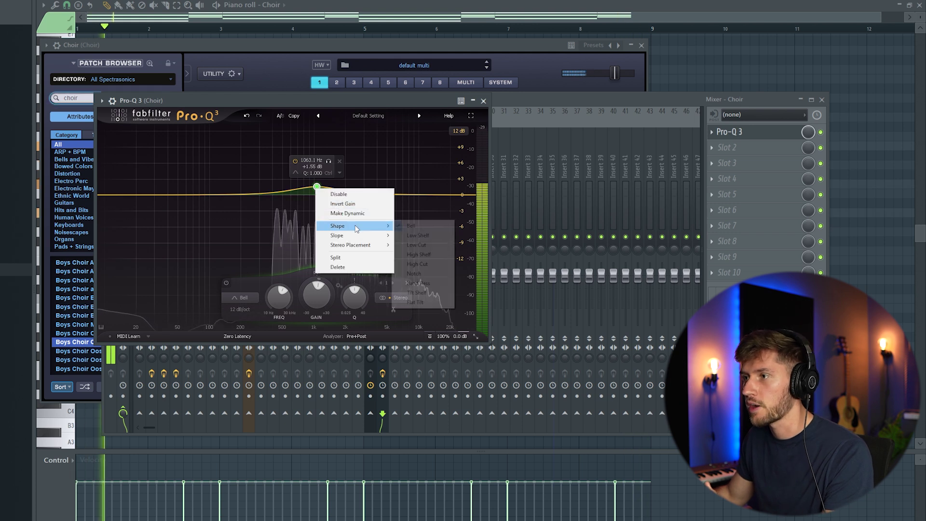
pyautogui.moveTo(341, 223)
pyautogui.click(424, 263)
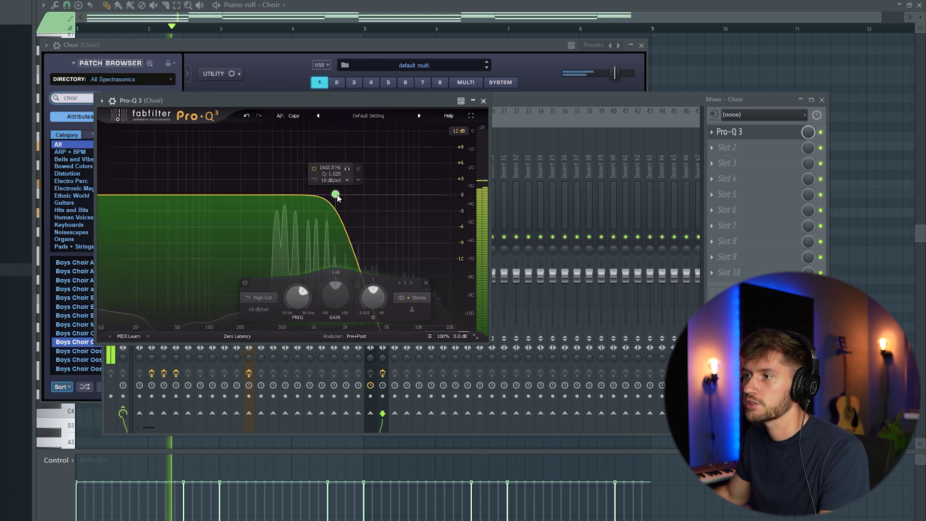
pyautogui.scroll(1, 319, 197)
pyautogui.moveTo(319, 197); pyautogui.dragTo(318, 201)
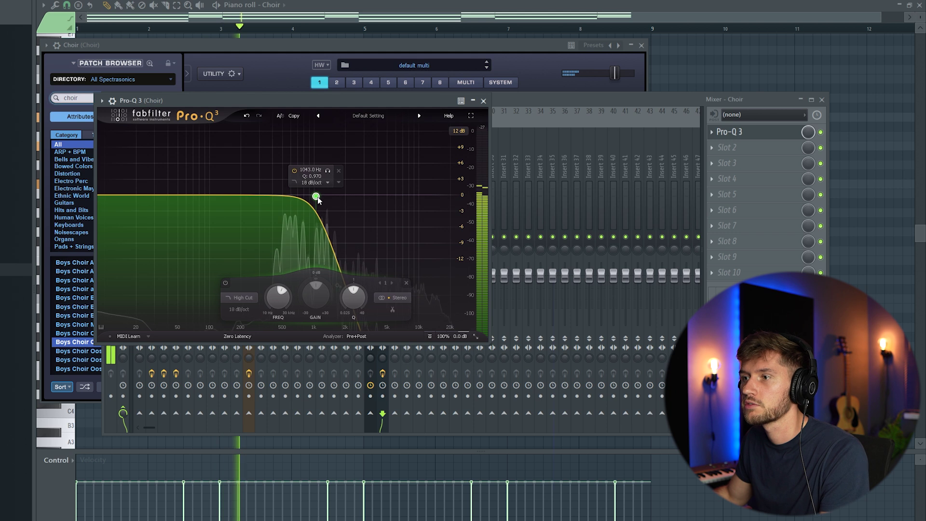
# Add a steep low cut and a bell dip near 1.3 kHz to the choir EQ.
pyautogui.click(277, 196)
pyautogui.rightClick(277, 187)
pyautogui.moveTo(333, 224)
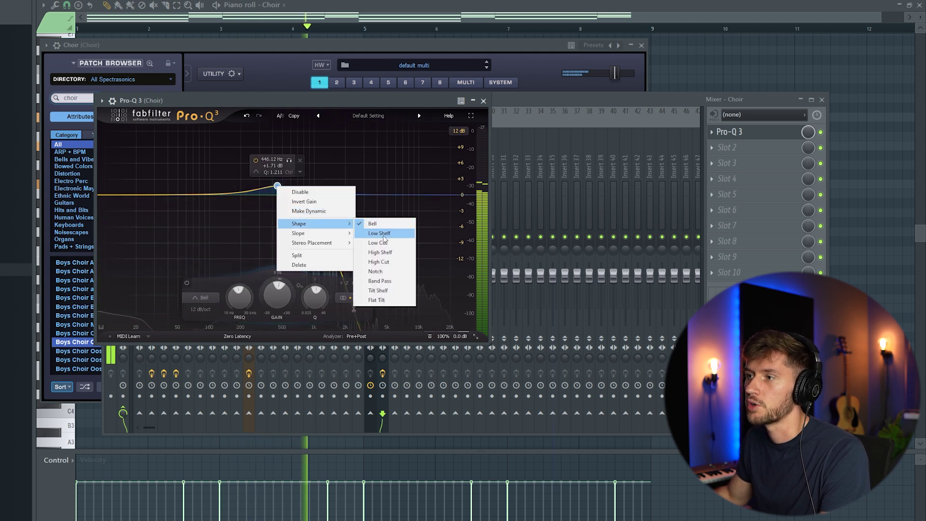
pyautogui.click(383, 242)
pyautogui.moveTo(277, 187); pyautogui.dragTo(282, 195)
pyautogui.scroll(2, 282, 195)
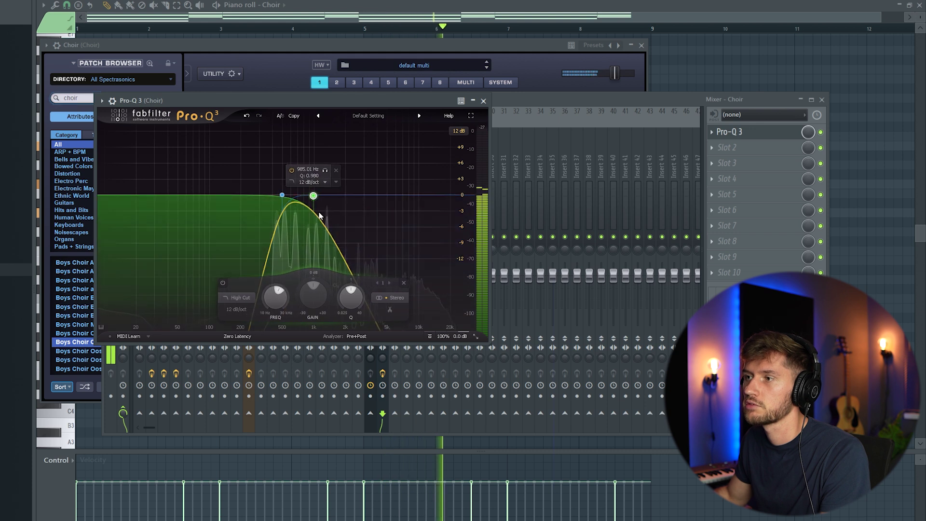
pyautogui.click(329, 172)
pyautogui.moveTo(329, 173); pyautogui.dragTo(324, 247)
pyautogui.scroll(-3, 314, 212)
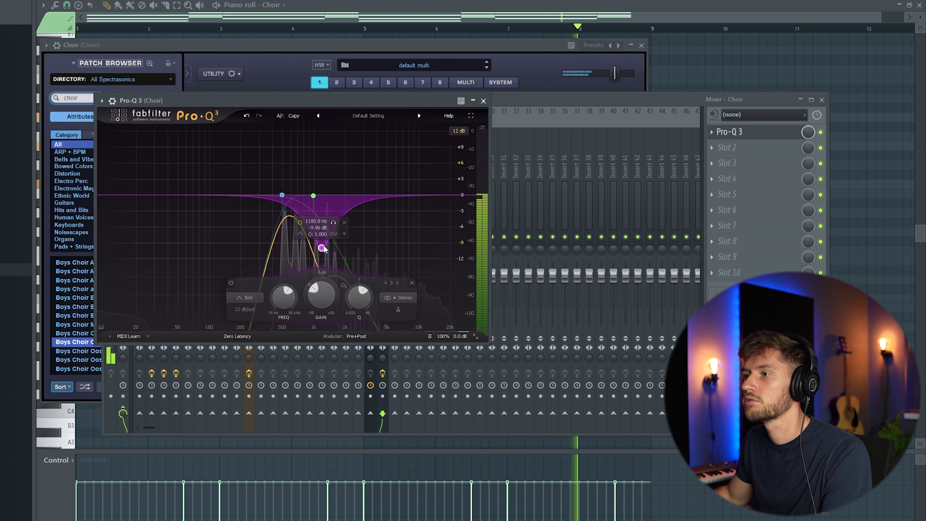
# Add ValhallaVintageVerb to the choir in Plate mode, 31% mix, 1500 Hz low cut.
pyautogui.click(722, 148)
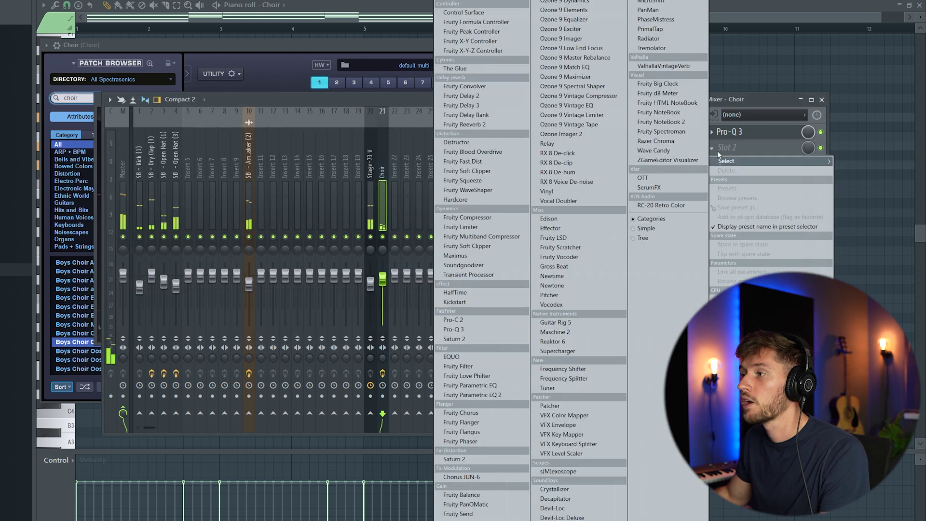
pyautogui.click(306, 138)
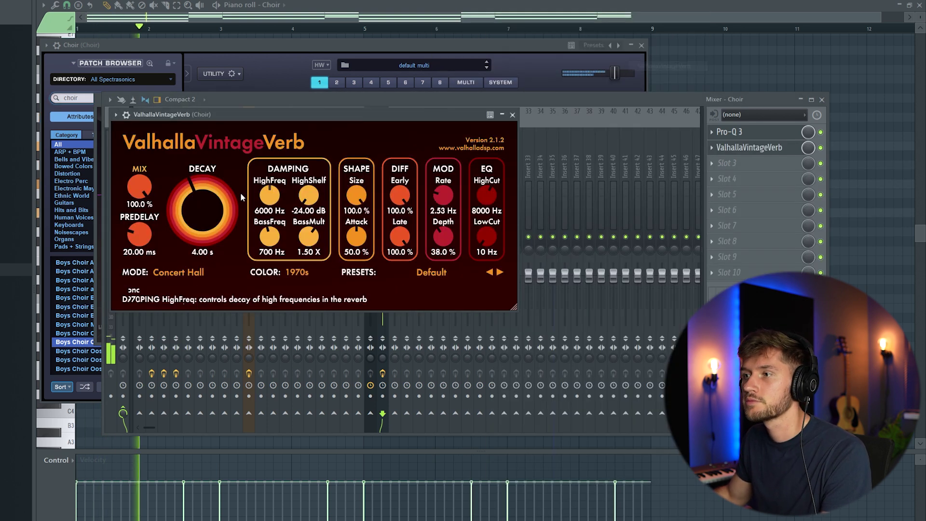
pyautogui.moveTo(139, 186); pyautogui.dragTo(142, 246)
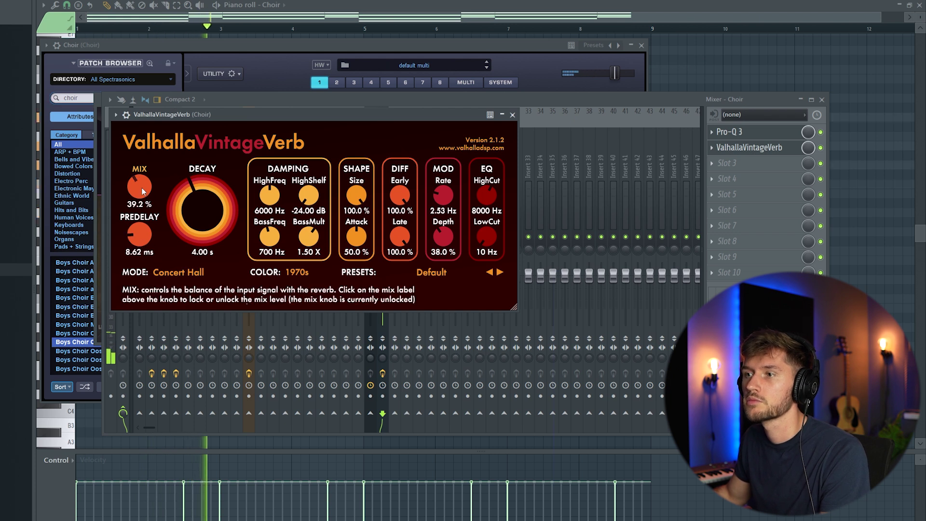
pyautogui.click(179, 272)
pyautogui.click(154, 409)
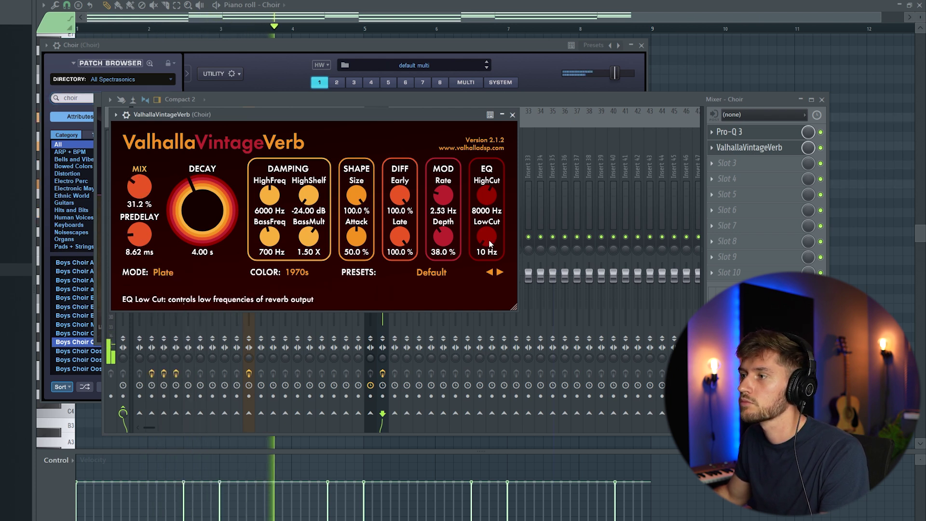
pyautogui.moveTo(486, 236); pyautogui.dragTo(486, 217)
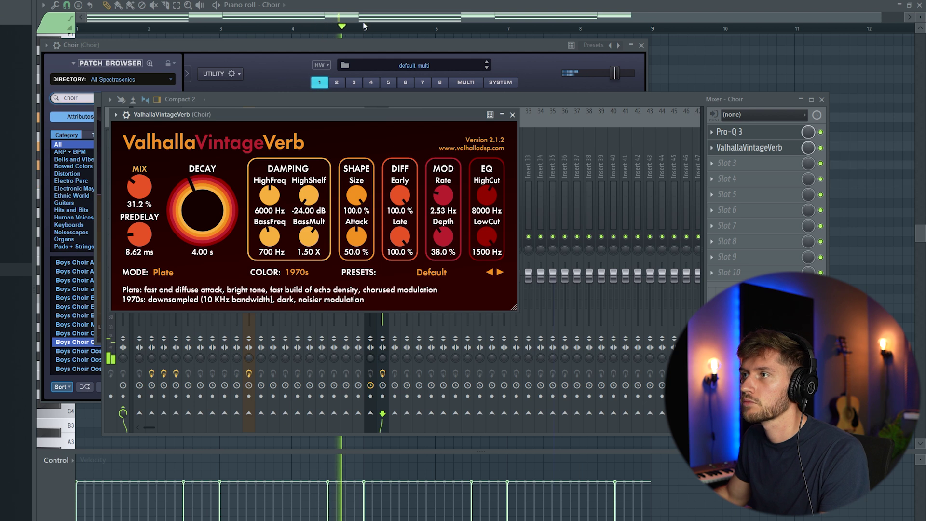
pyautogui.press('F12')
pyautogui.press('F6')
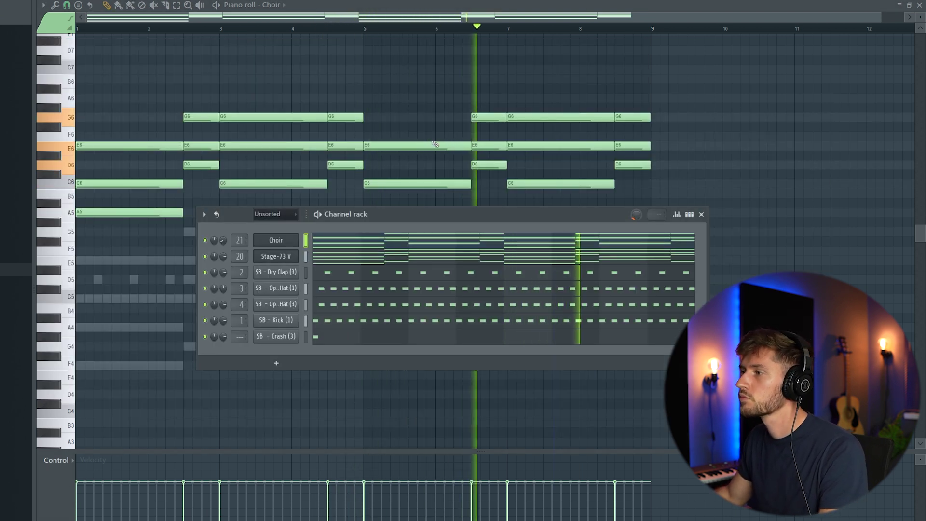
pyautogui.moveTo(350, 223); pyautogui.dragTo(300, 176)
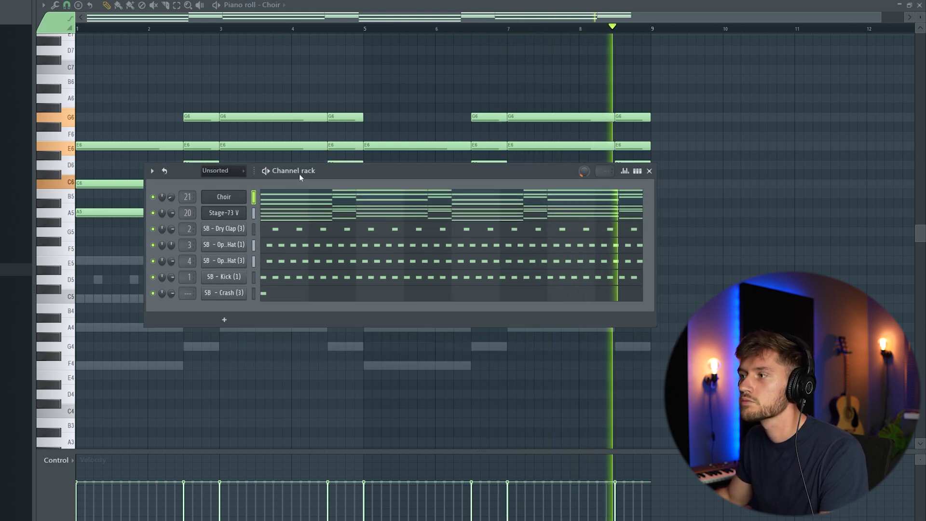
pyautogui.press('space')
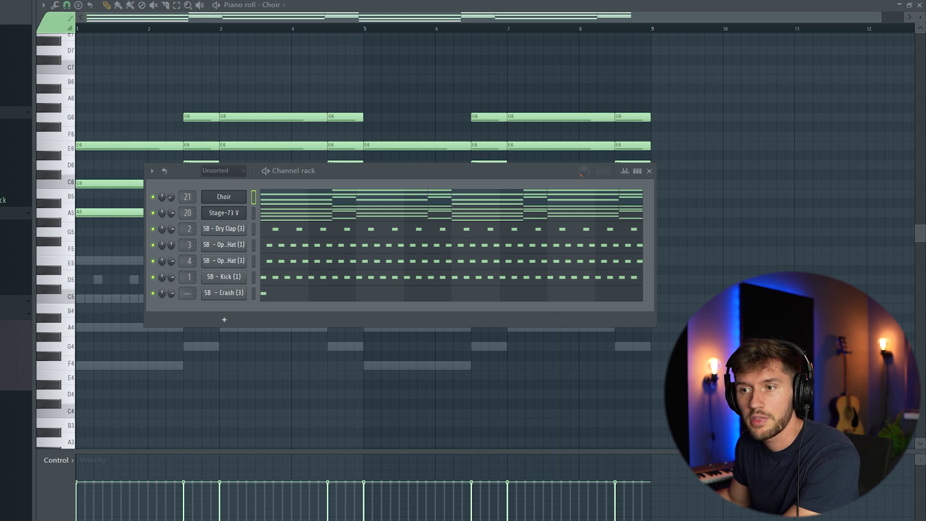
# Add Bongo and Conga channels and repeat a paired C5 bongo hit every bar through bar 9.
pyautogui.moveTo(246, 303); pyautogui.dragTo(246, 305)
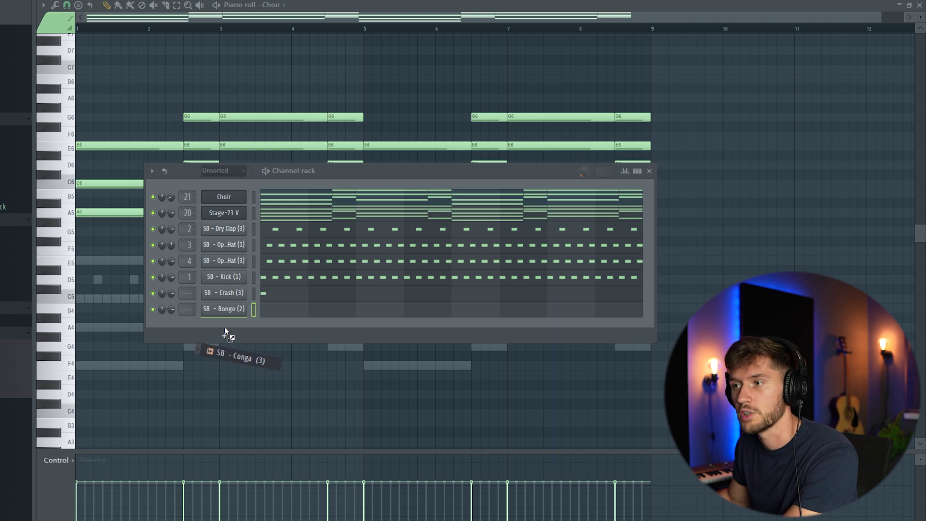
pyautogui.moveTo(225, 332); pyautogui.dragTo(223, 352)
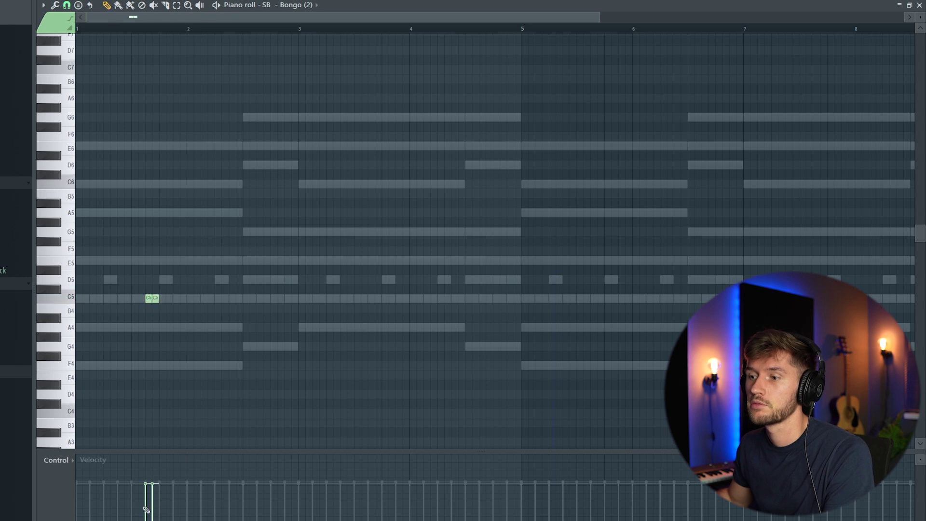
pyautogui.moveTo(146, 508); pyautogui.dragTo(153, 513)
pyautogui.press('space')
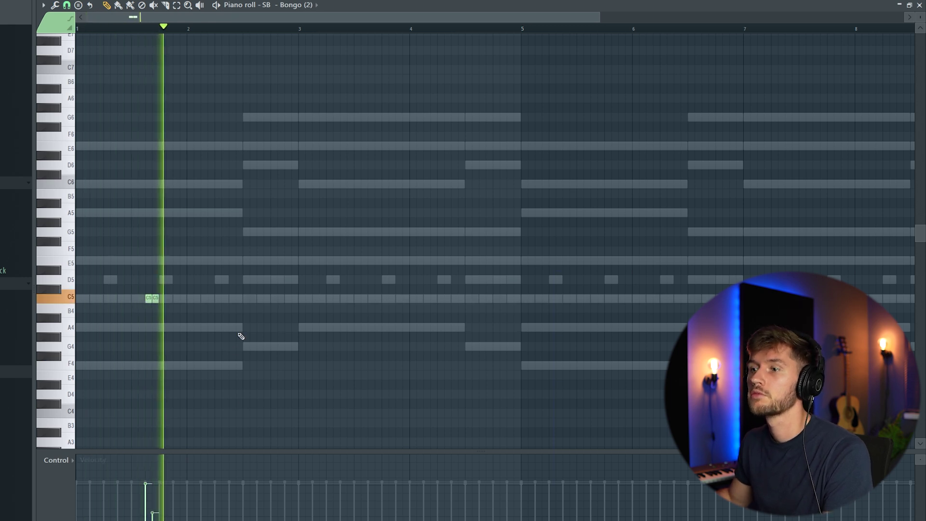
pyautogui.press('space')
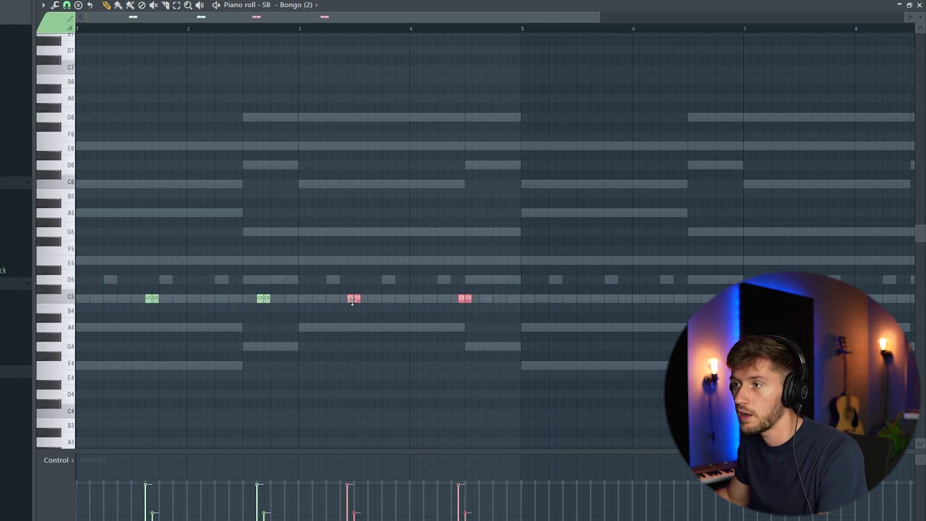
pyautogui.press('space')
pyautogui.hotkey('ctrl', 'a')
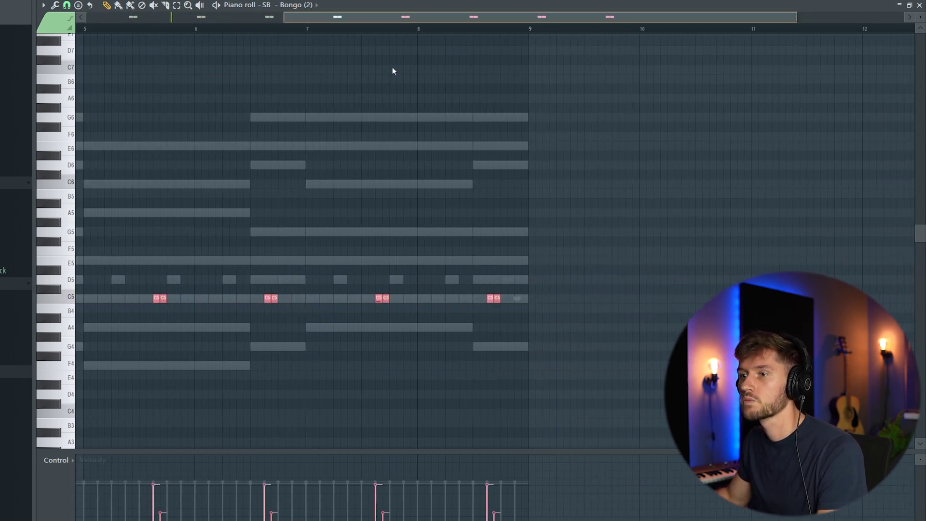
pyautogui.hotkey('ctrl', 'b')
pyautogui.press('F6')
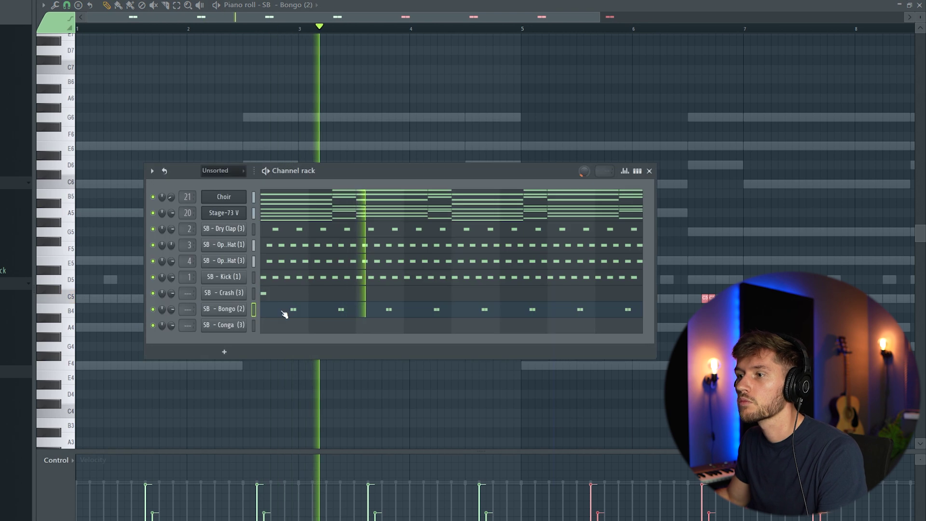
# Give the SB - Conga (3) channel two C#5 hits just before bars 3 and 5.
pyautogui.click(300, 324)
pyautogui.press('space')
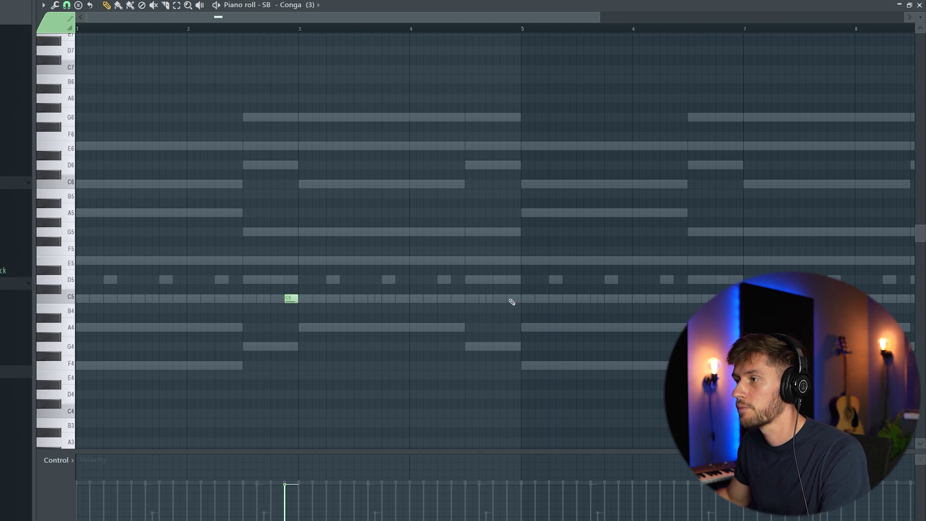
pyautogui.press('space')
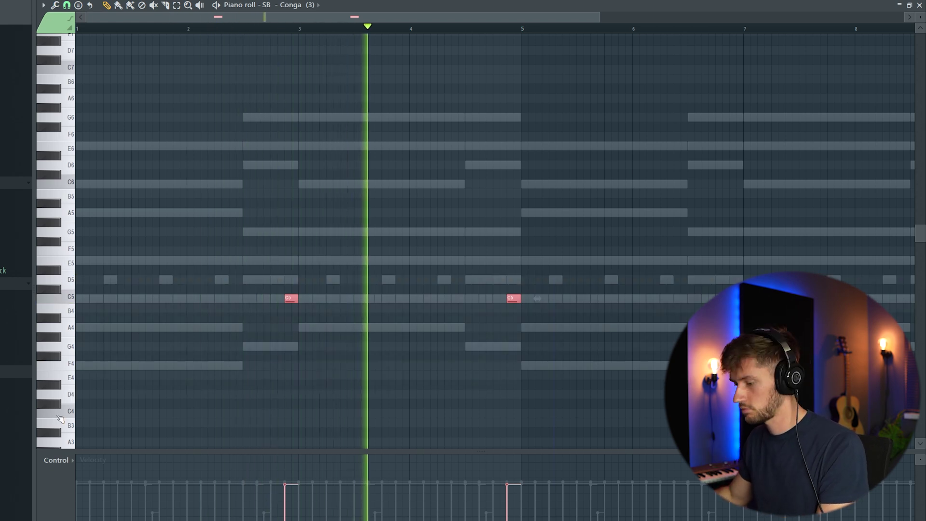
pyautogui.click(625, 298)
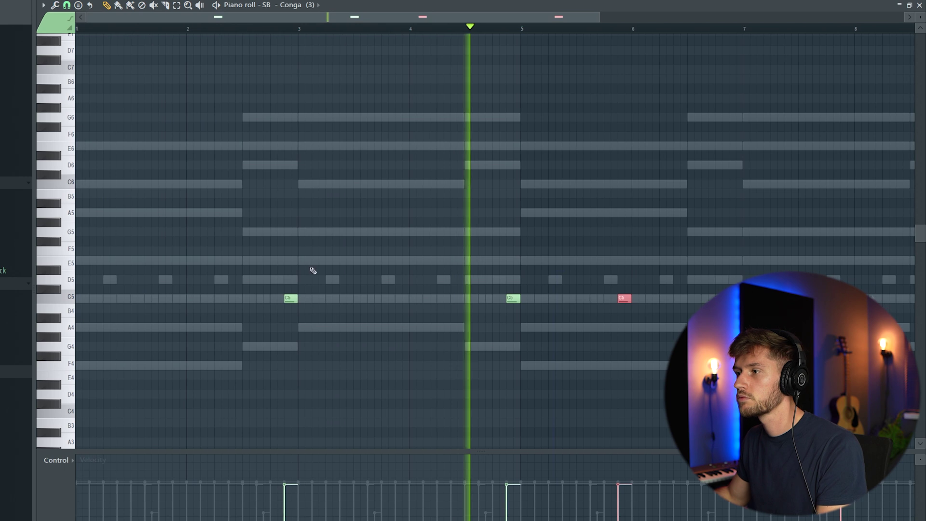
pyautogui.rightClick(626, 298)
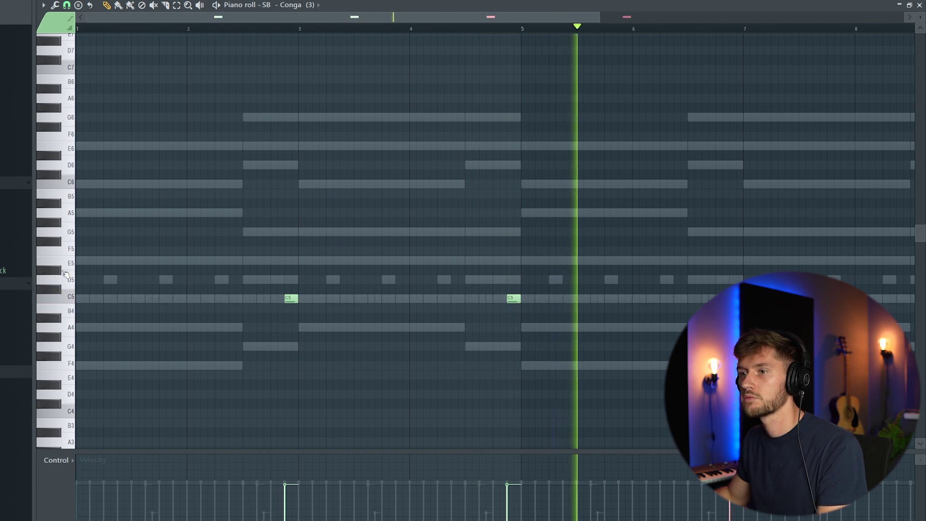
pyautogui.hotkey('ctrl', 'a')
pyautogui.moveTo(291, 298); pyautogui.dragTo(291, 288)
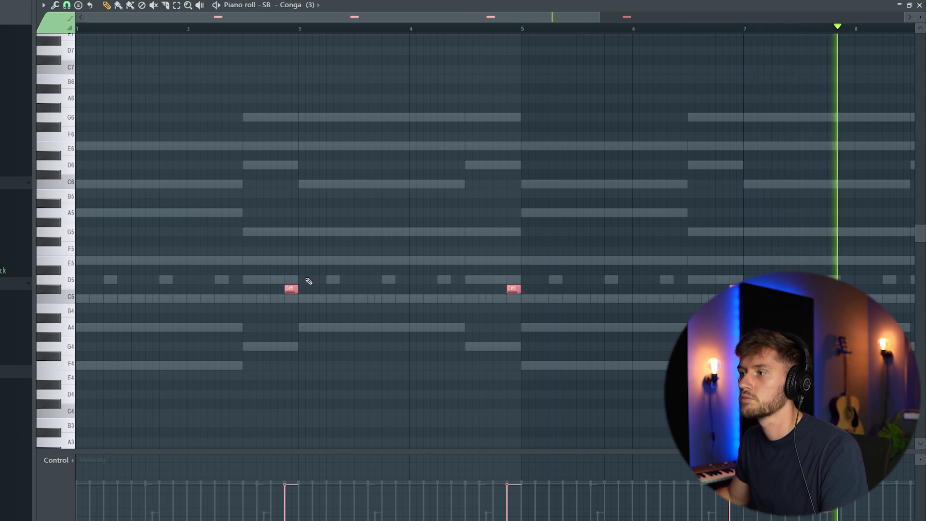
# Route the Bongo channel to mixer insert 5.
pyautogui.press('F6')
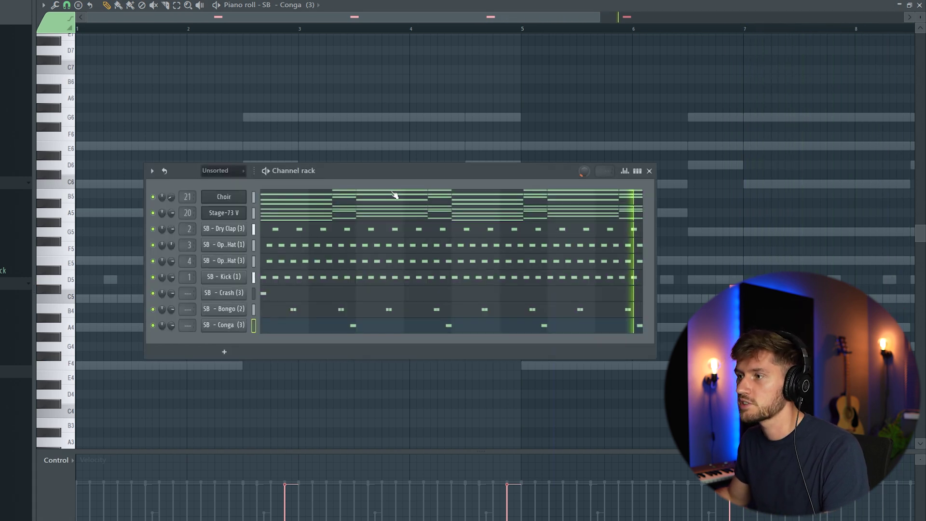
pyautogui.press('F9')
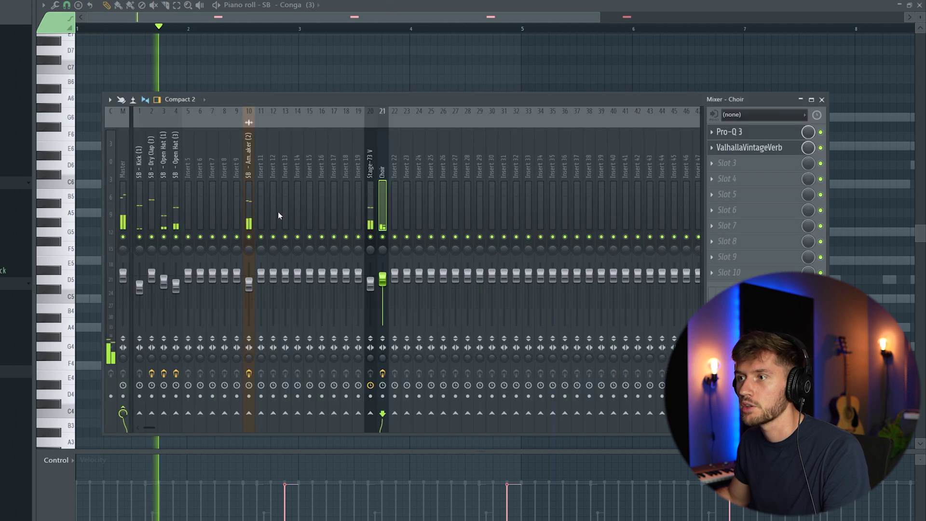
pyautogui.rightClick(191, 169)
pyautogui.moveTo(248, 211)
pyautogui.click(338, 210)
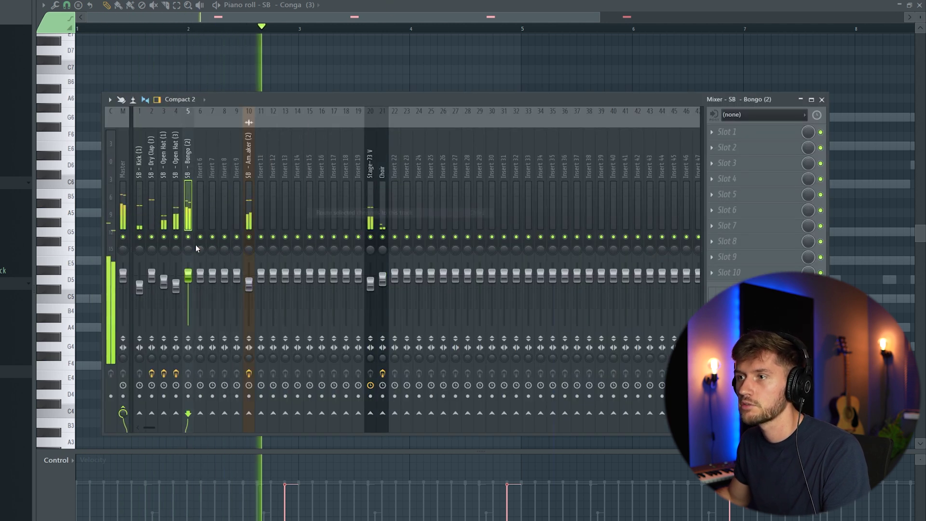
# Route the Conga channel to insert 6 and rename insert 7 to REVERB BUS.
pyautogui.press('F6')
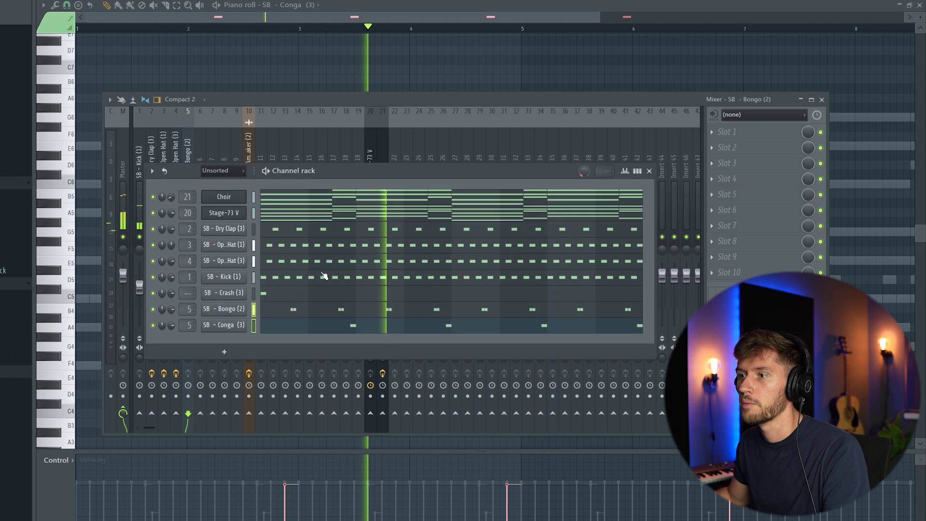
pyautogui.click(239, 322)
pyautogui.click(410, 95)
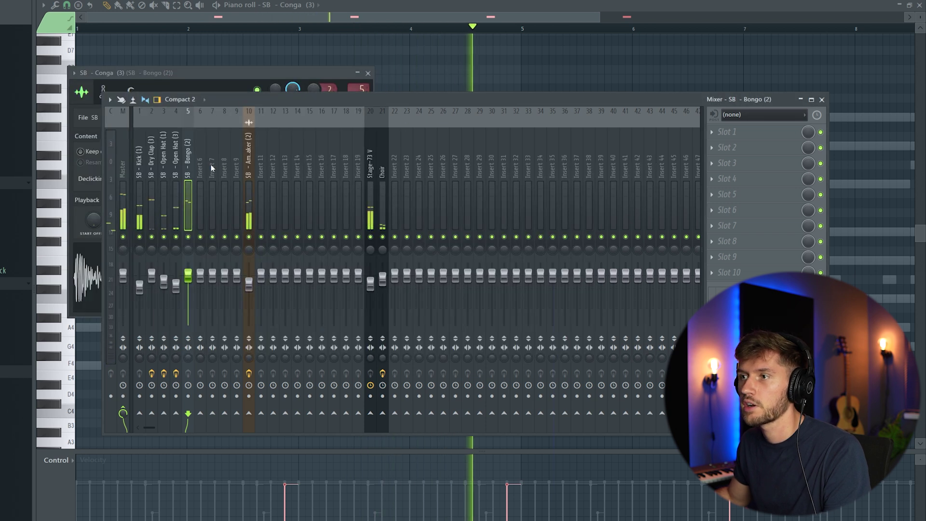
pyautogui.rightClick(205, 108)
pyautogui.moveTo(238, 209)
pyautogui.click(337, 211)
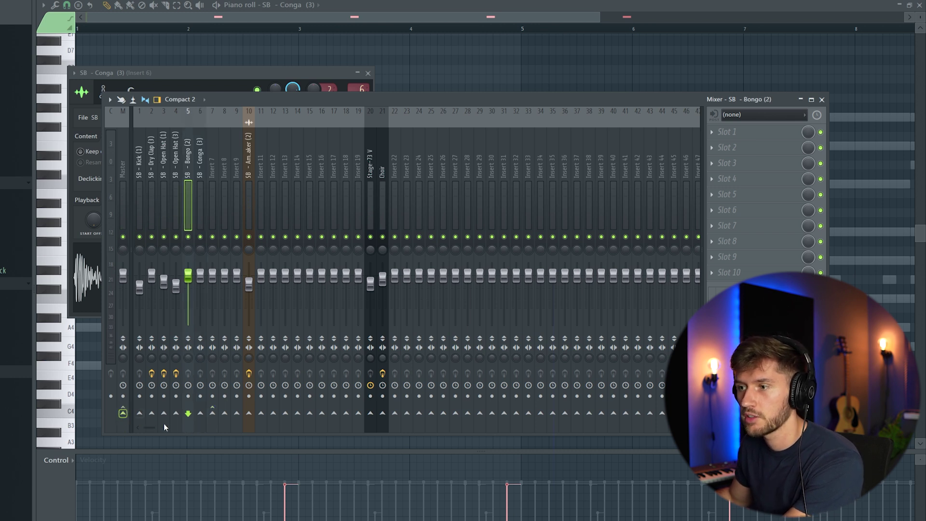
pyautogui.rightClick(215, 163)
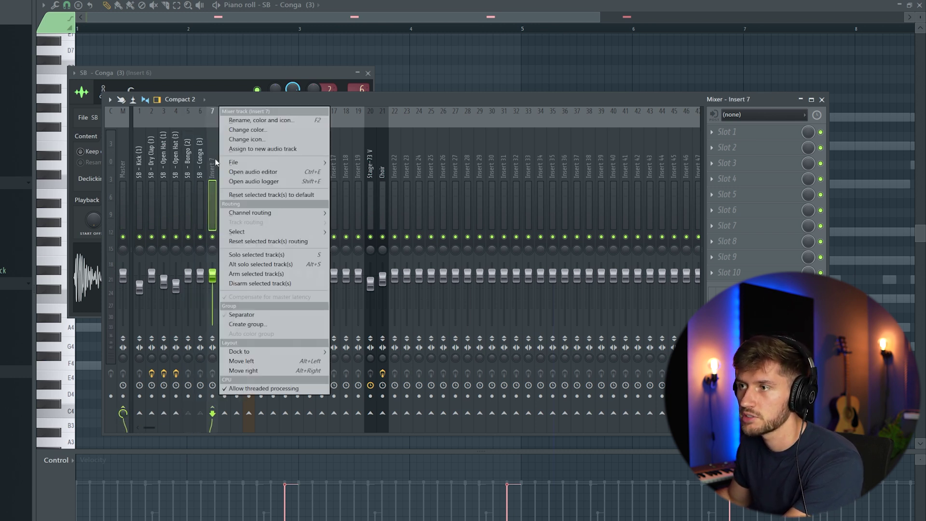
pyautogui.click(261, 122)
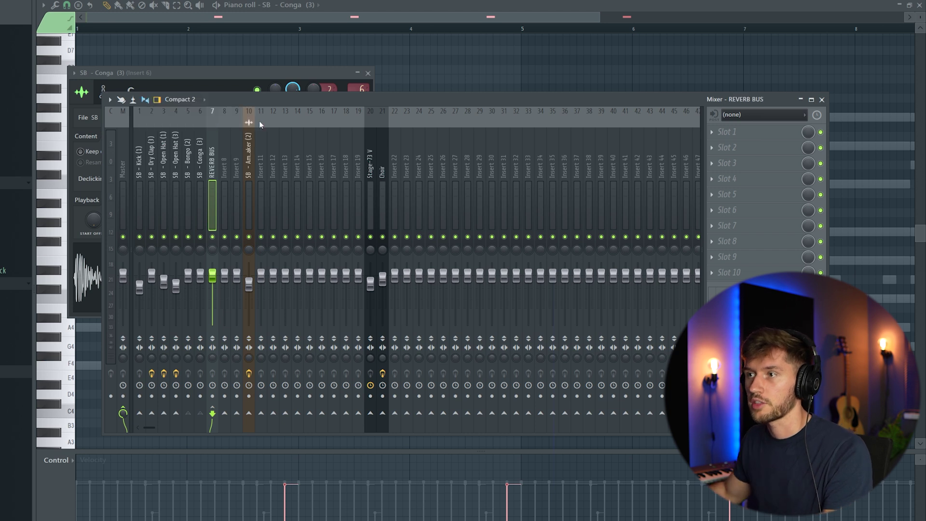
# Load Fruity Delay 2 into the REVERB BUS's first effect slot.
pyautogui.click(714, 131)
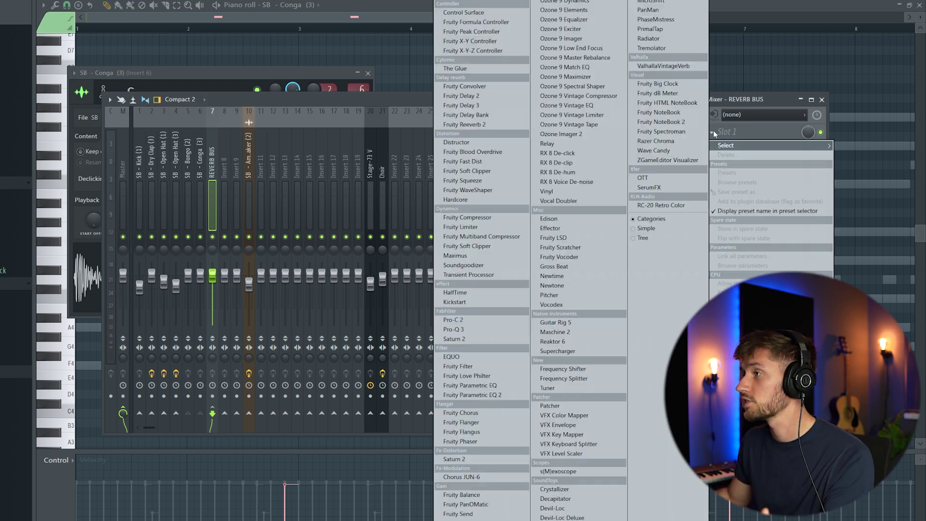
pyautogui.click(487, 99)
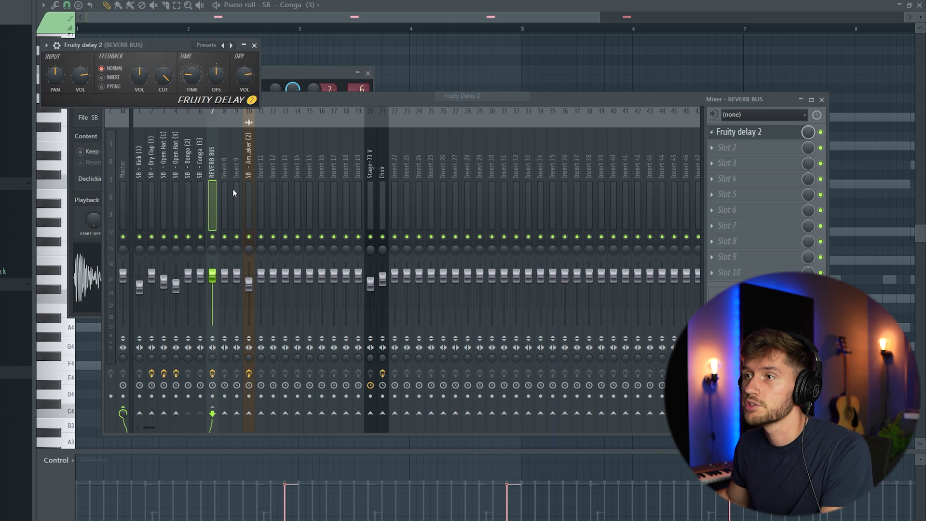
pyautogui.moveTo(111, 50); pyautogui.dragTo(157, 68)
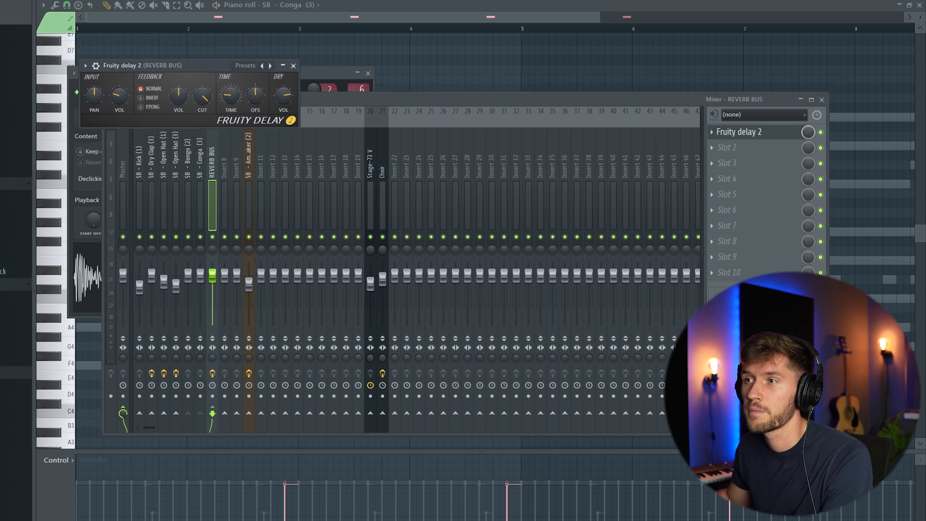
pyautogui.press('space')
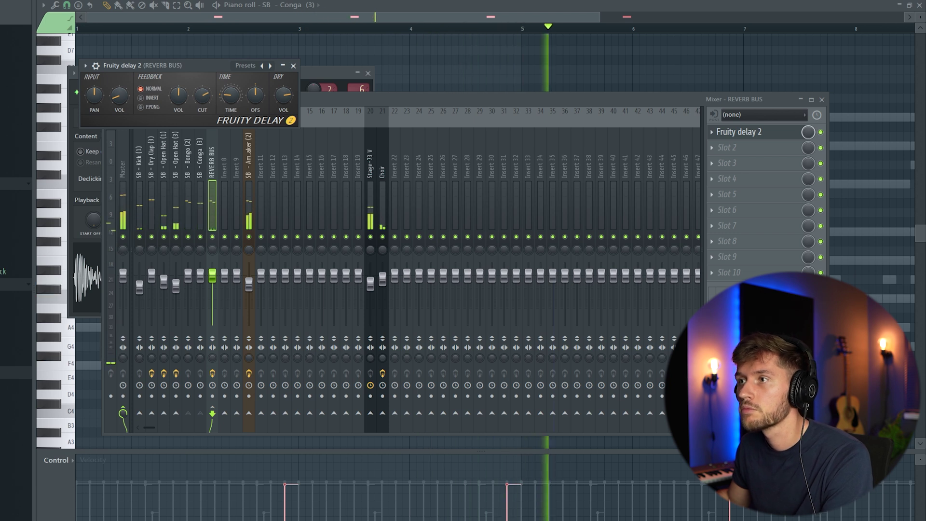
# Add Fruity Reeverb 2 after the delay with its wet level lowered.
pyautogui.click(721, 150)
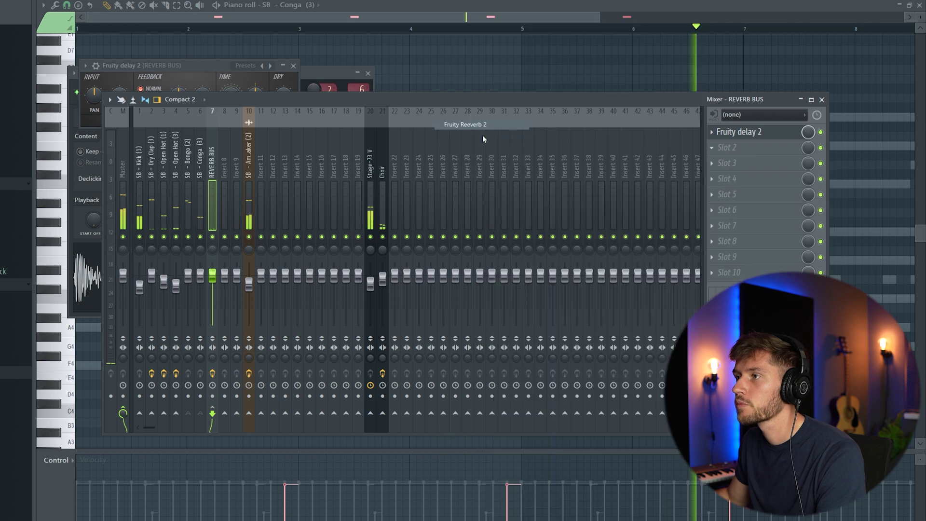
pyautogui.click(484, 126)
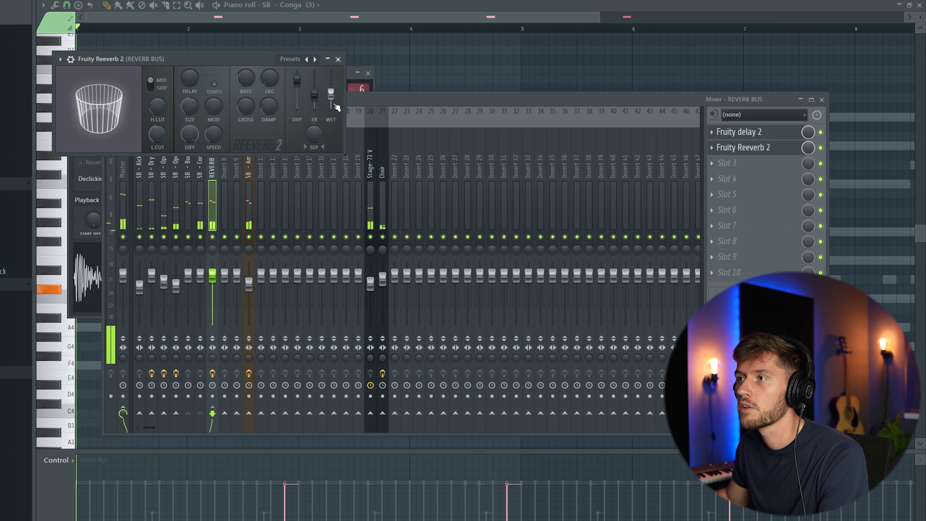
pyautogui.moveTo(334, 105); pyautogui.dragTo(335, 114)
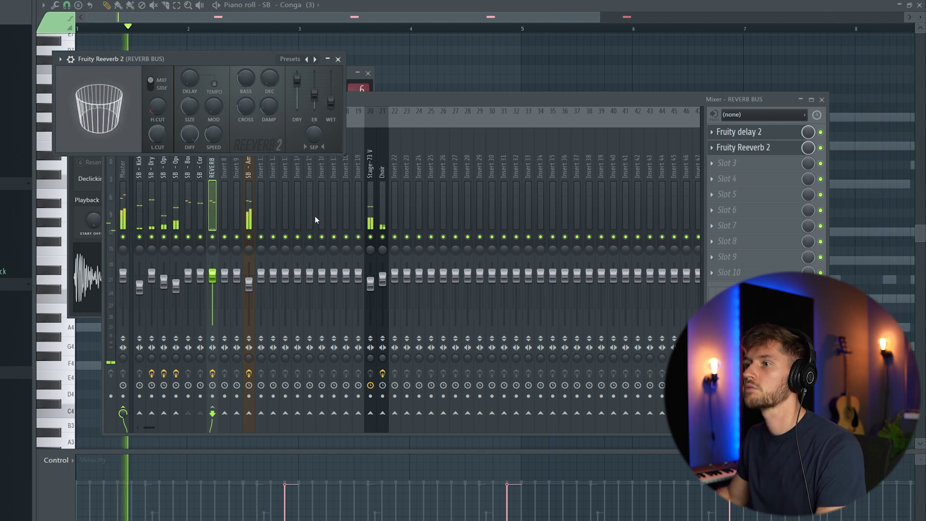
pyautogui.click(413, 100)
# Select the Conga and Bongo mixer tracks, then hide the mixer and show the channel rack.
pyautogui.click(199, 165)
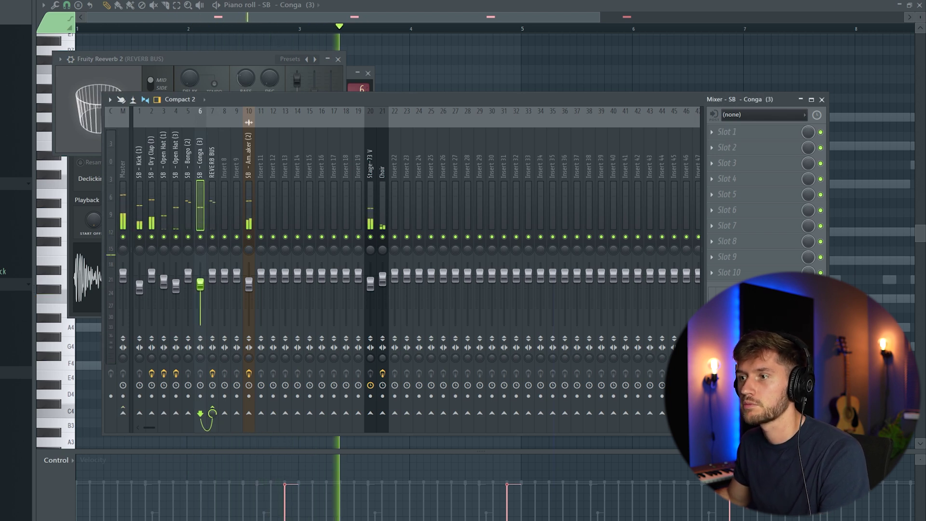
pyautogui.click(188, 159)
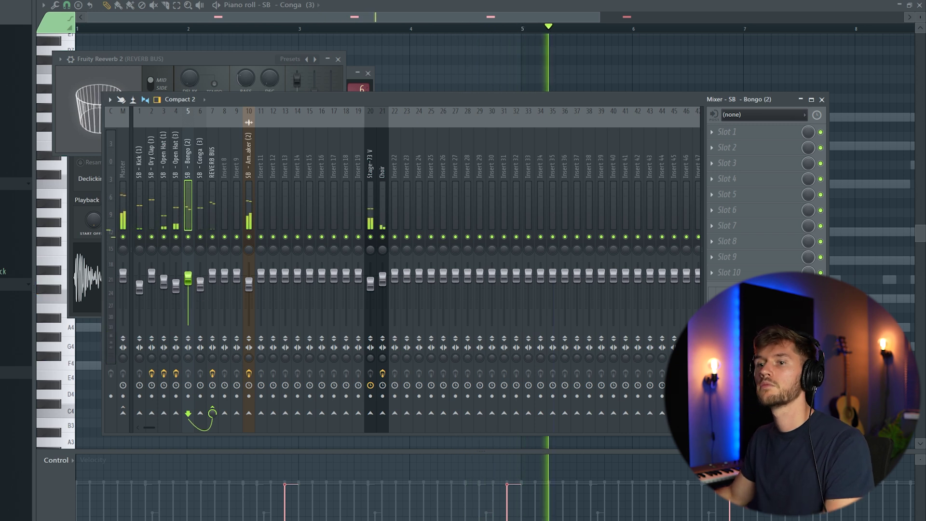
pyautogui.press('F9')
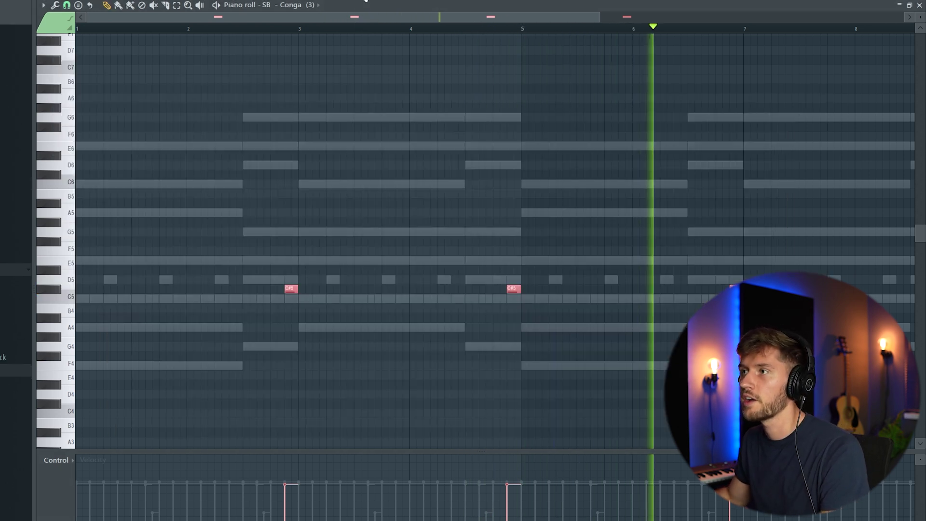
pyautogui.press('F6')
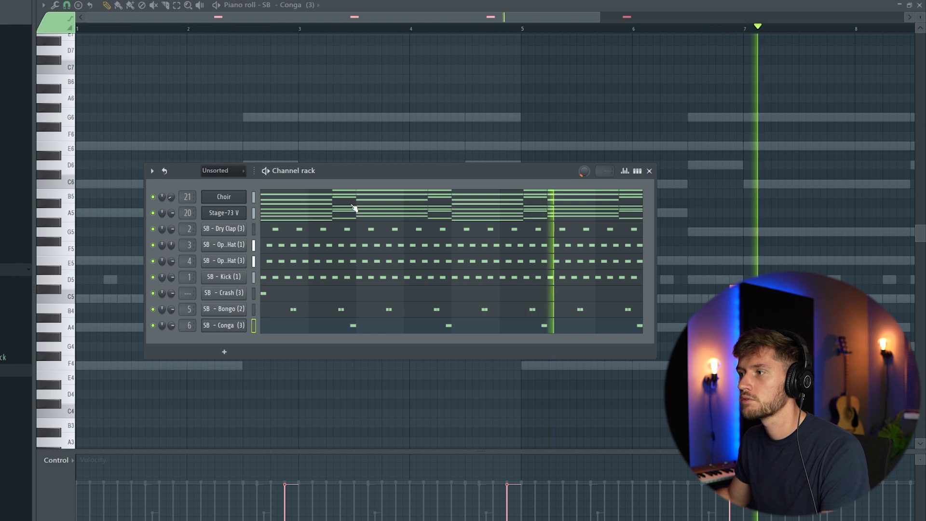
pyautogui.press('space')
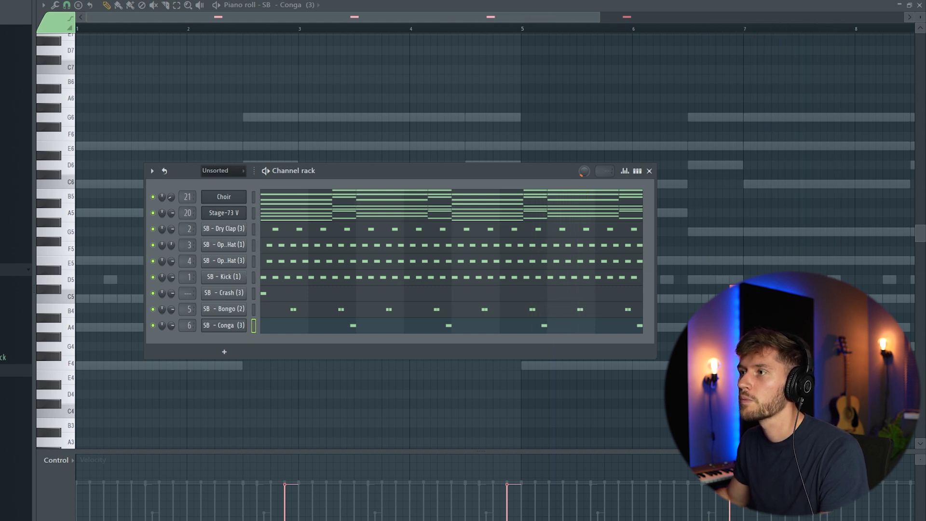
# Load FabFilter Pro-Q 3 onto the Stage-73 V mixer track.
pyautogui.press('F9')
pyautogui.click(370, 183)
pyautogui.click(715, 133)
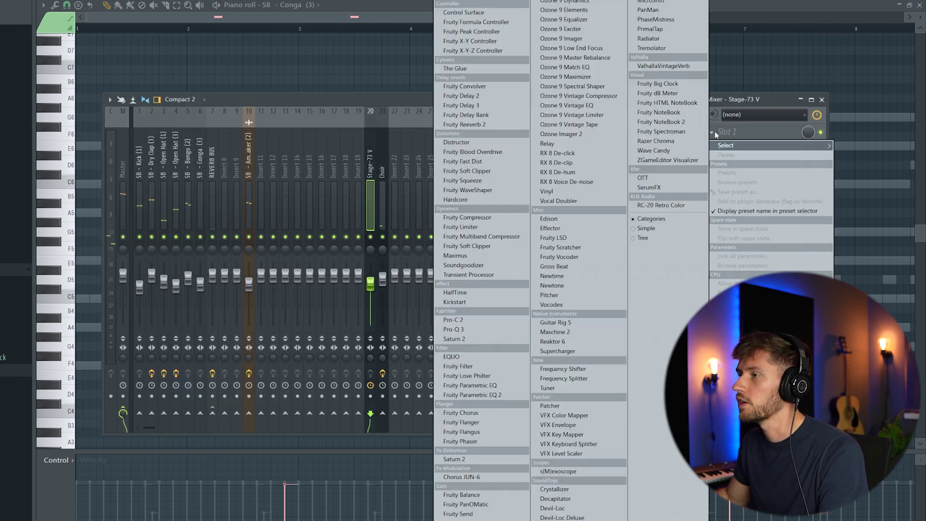
pyautogui.click(477, 330)
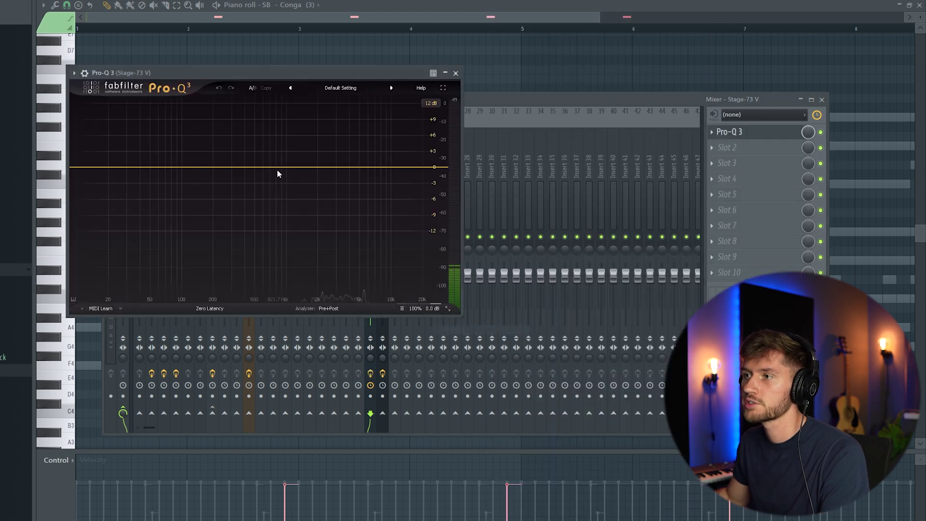
# Add a high shelf cutting about 9.5 dB and a slight bell boost near 525 Hz.
pyautogui.click(284, 162)
pyautogui.rightClick(283, 162)
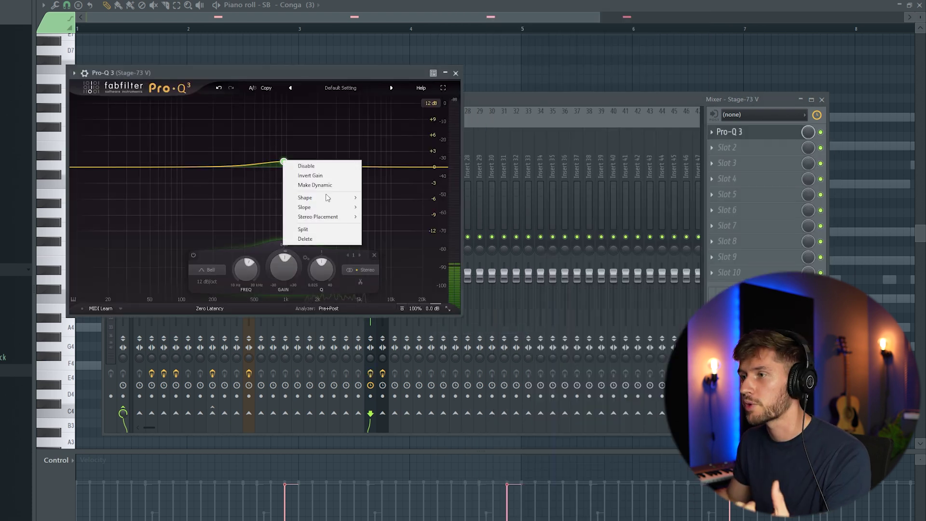
pyautogui.moveTo(328, 198)
pyautogui.click(388, 227)
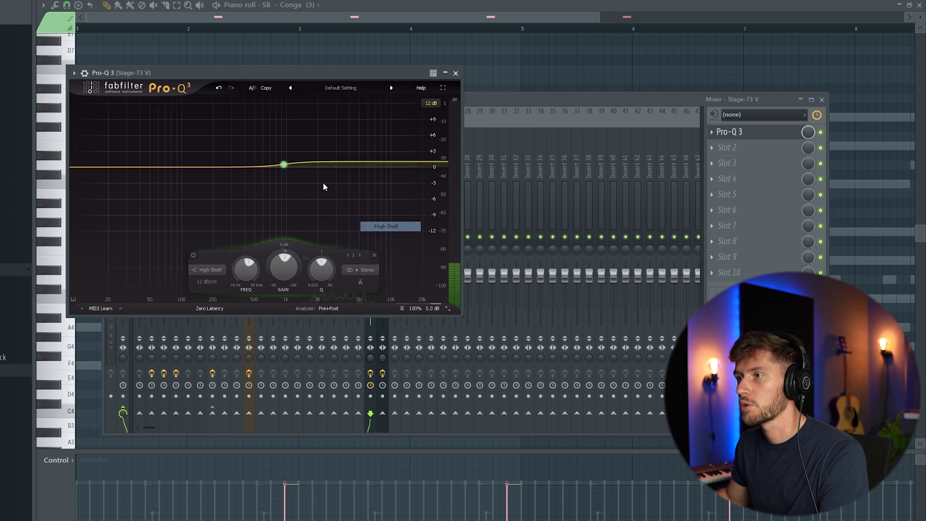
pyautogui.moveTo(285, 167); pyautogui.dragTo(272, 192)
pyautogui.press('space')
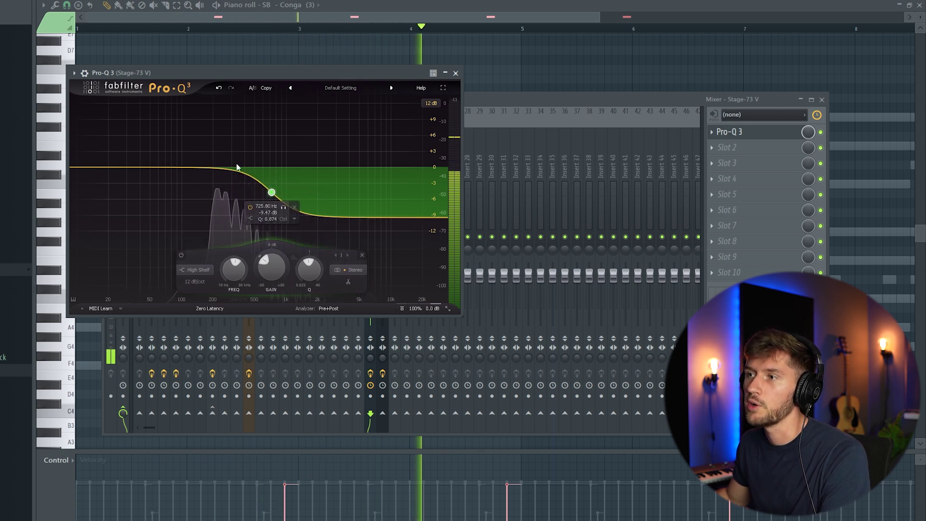
pyautogui.moveTo(242, 167); pyautogui.dragTo(273, 192)
# Add ValhallaVintageVerb in Room mode: ~11% mix, 1500 Hz low cut, 1.37 s decay.
pyautogui.click(719, 150)
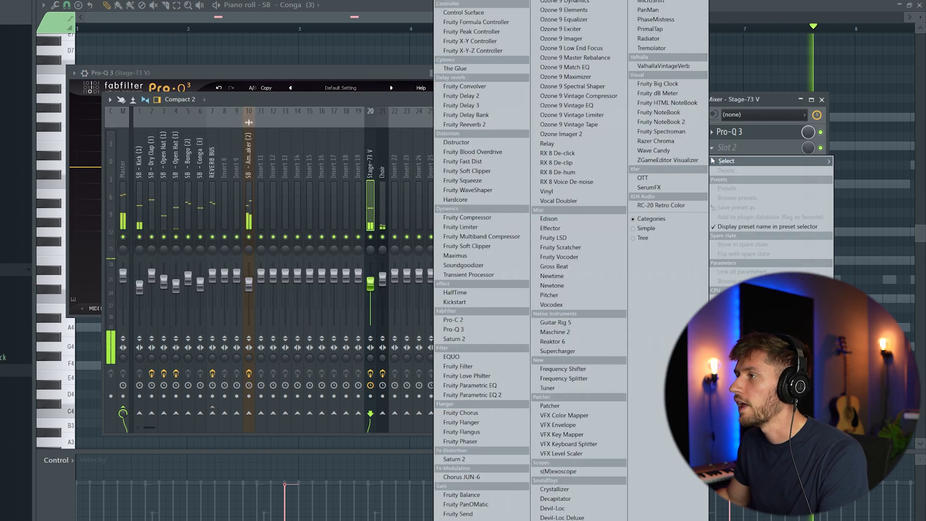
pyautogui.click(659, 67)
pyautogui.moveTo(111, 160); pyautogui.dragTo(124, 211)
pyautogui.click(149, 245)
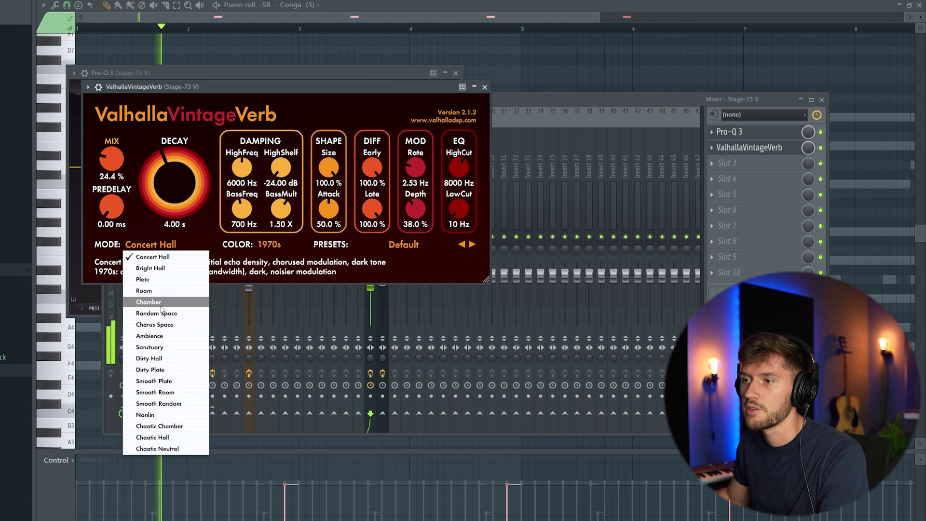
pyautogui.click(143, 291)
pyautogui.moveTo(180, 180); pyautogui.dragTo(179, 192)
pyautogui.moveTo(111, 159); pyautogui.dragTo(119, 175)
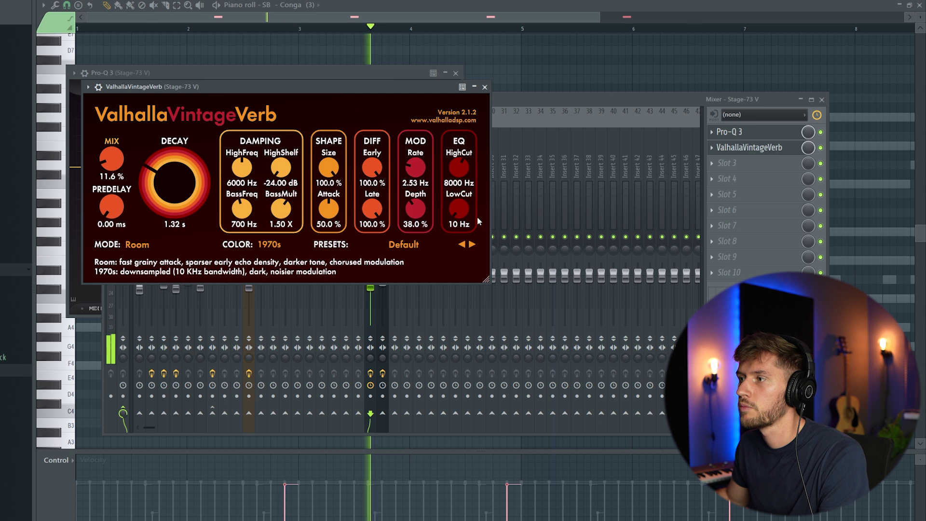
pyautogui.moveTo(459, 206); pyautogui.dragTo(458, 190)
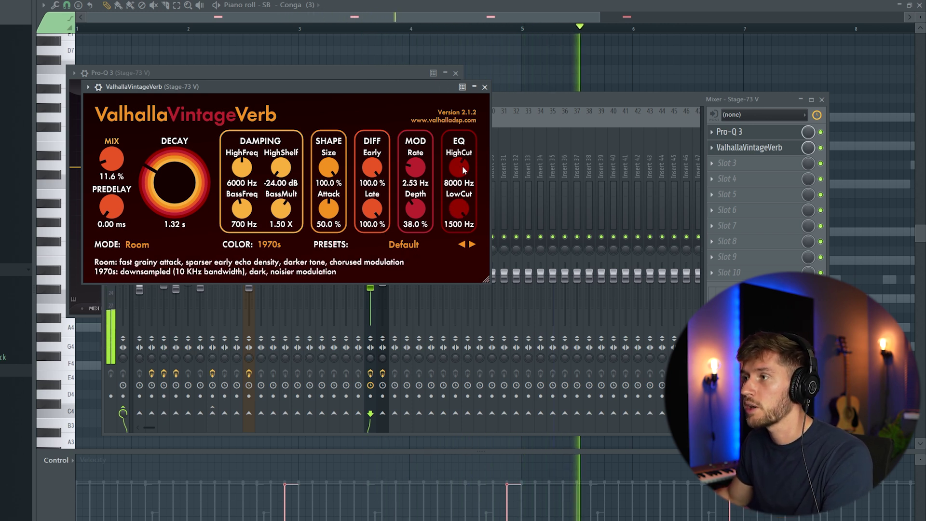
pyautogui.moveTo(172, 176); pyautogui.dragTo(175, 177)
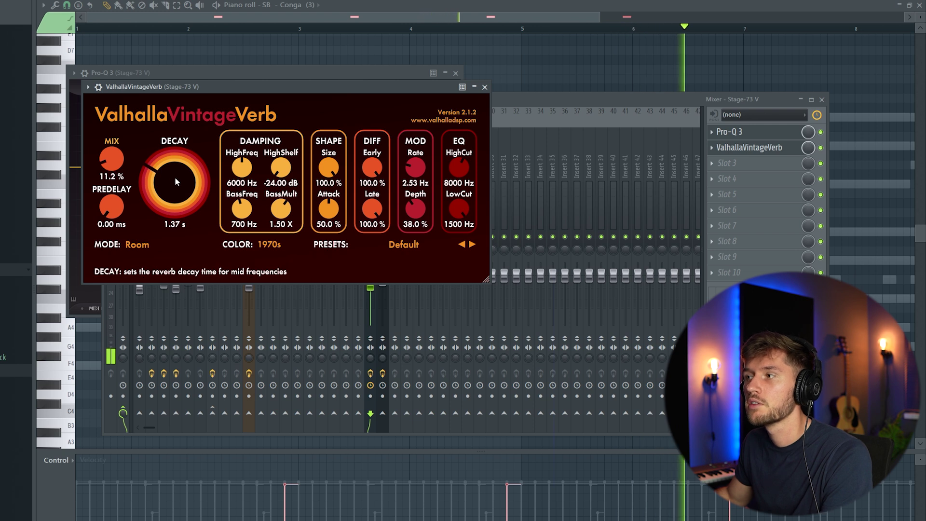
# Add an 18 dB/oct low cut band near 130 Hz in the chords' Pro-Q 3.
pyautogui.click(729, 131)
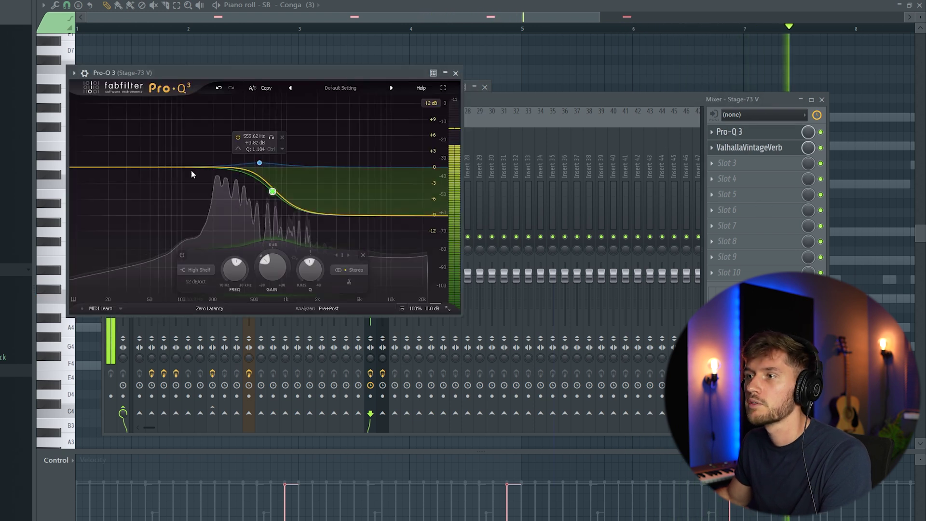
pyautogui.doubleClick(185, 157)
pyautogui.rightClick(185, 157)
pyautogui.moveTo(244, 193)
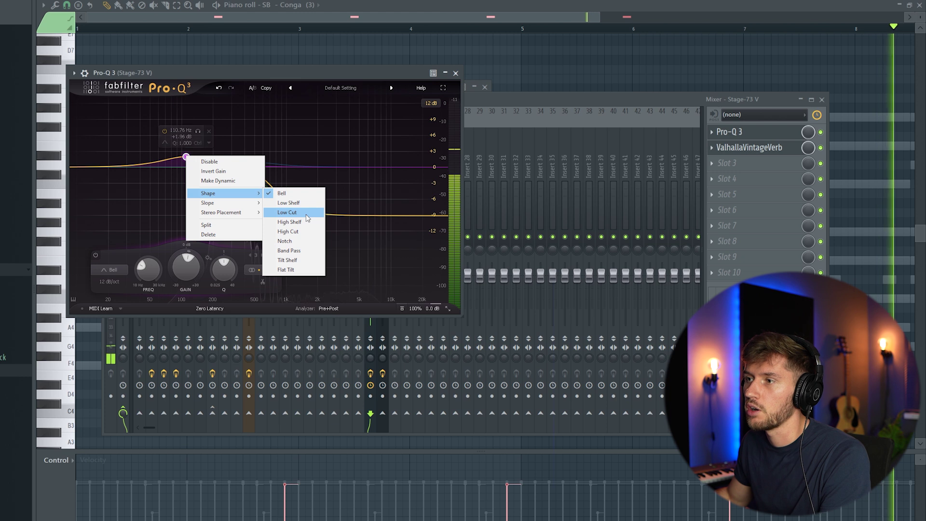
pyautogui.click(284, 209)
pyautogui.moveTo(186, 165); pyautogui.dragTo(193, 166)
pyautogui.press('space')
pyautogui.scroll(1, 192, 166)
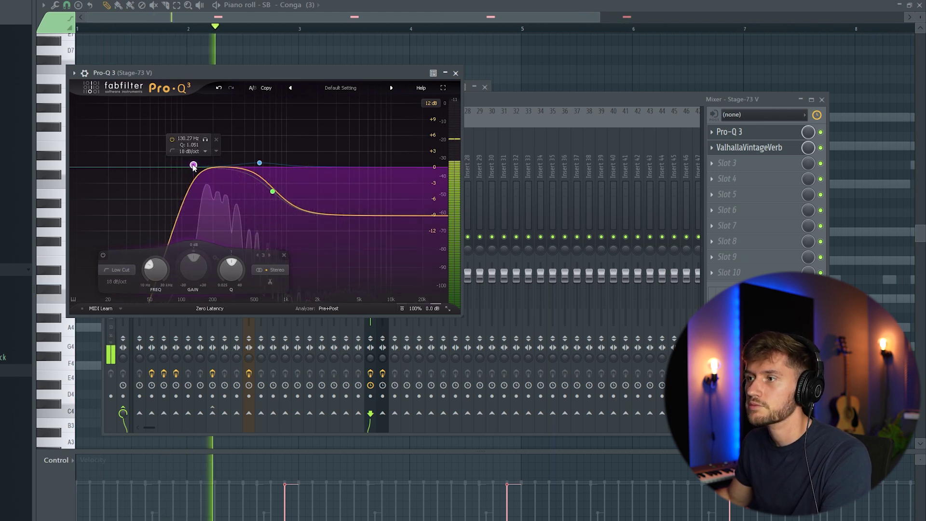
pyautogui.click(514, 100)
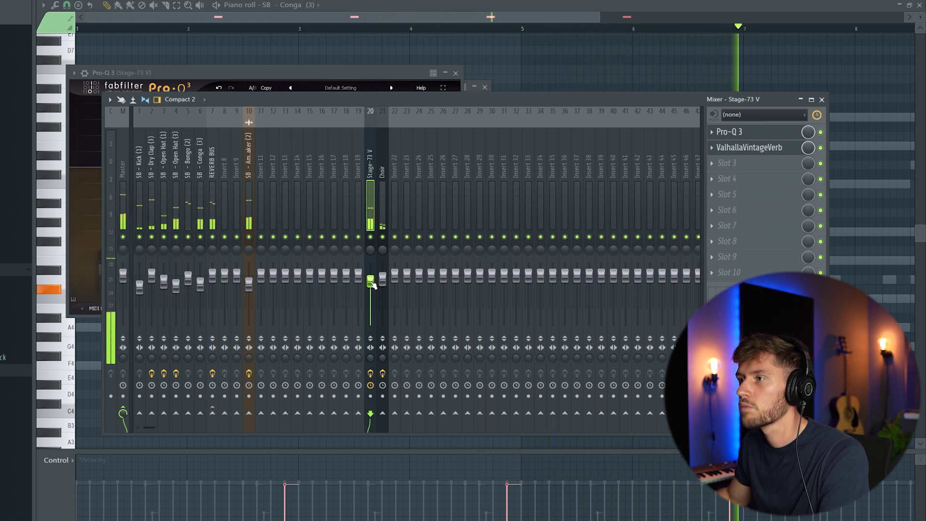
# Open the Amapiano Bass Preset 6 channel in the piano roll and play its pattern.
pyautogui.press('F12')
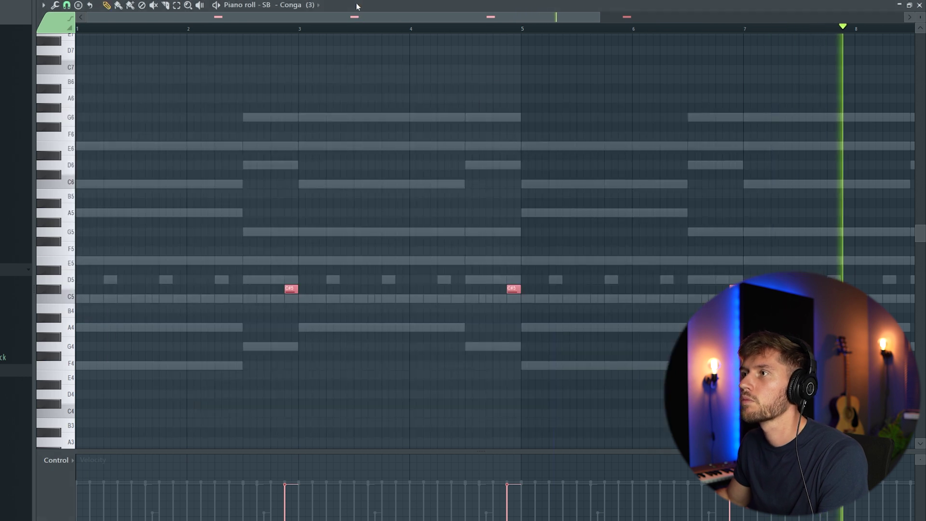
pyautogui.press('F6')
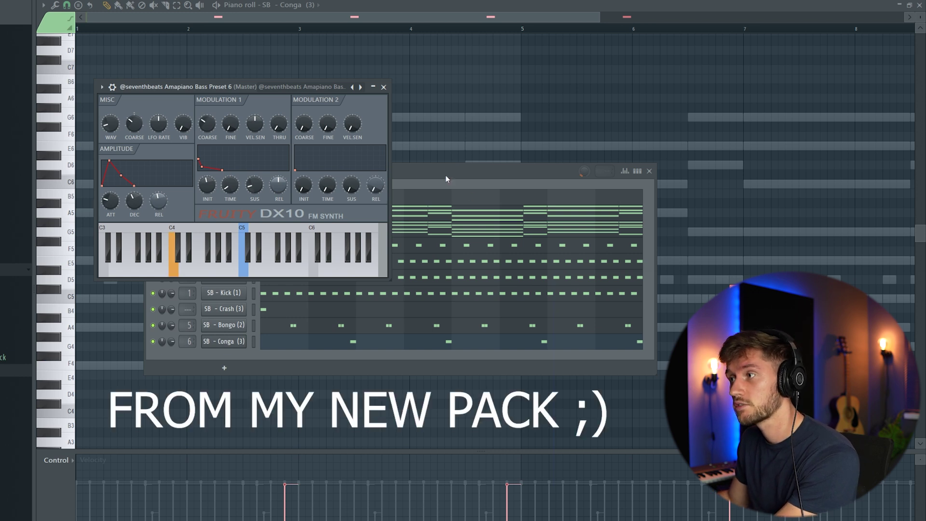
pyautogui.click(446, 179)
pyautogui.press('F7')
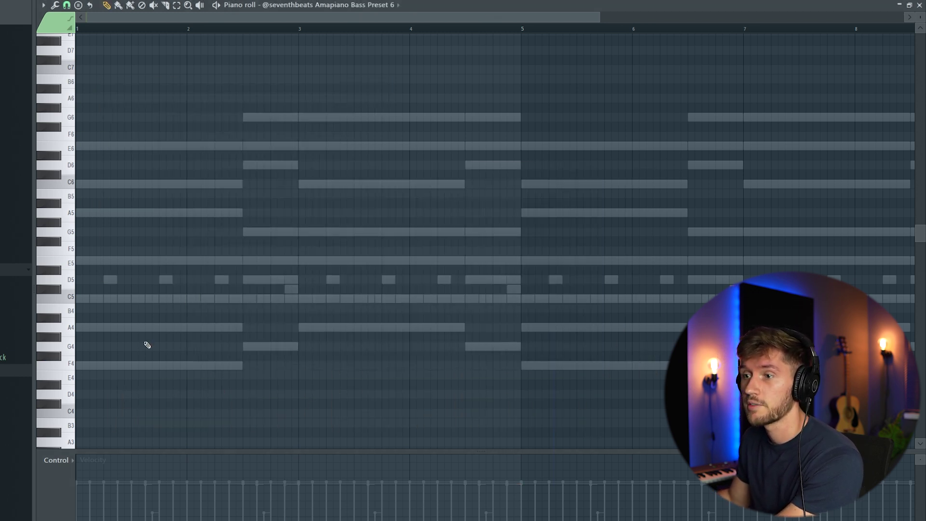
pyautogui.scroll(-5, 87, 279)
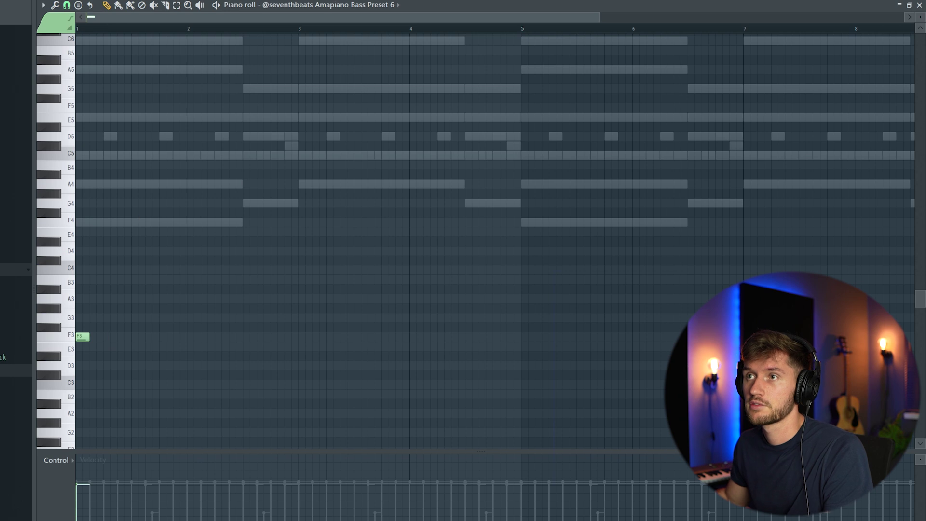
pyautogui.press('space')
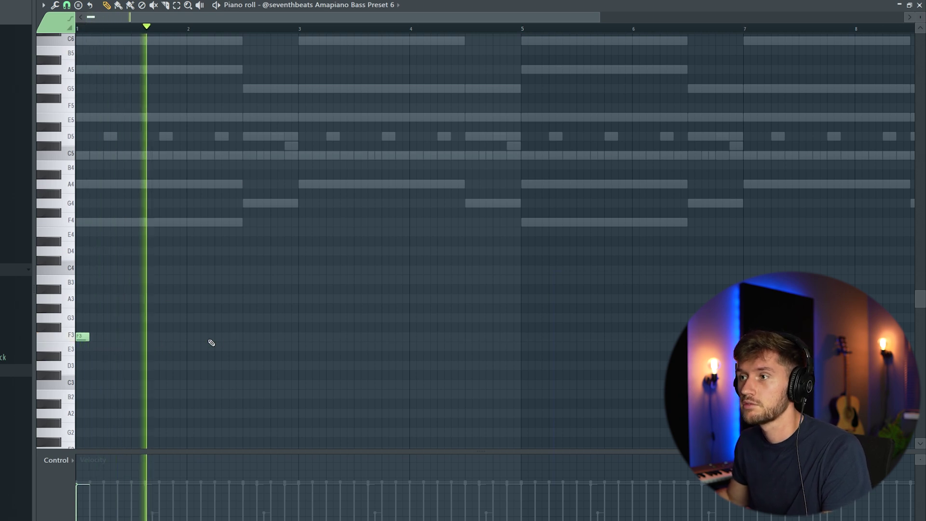
# Add an A3 note at bar 3 and a fourth F3, raising the last F3 to G3.
pyautogui.click(304, 298)
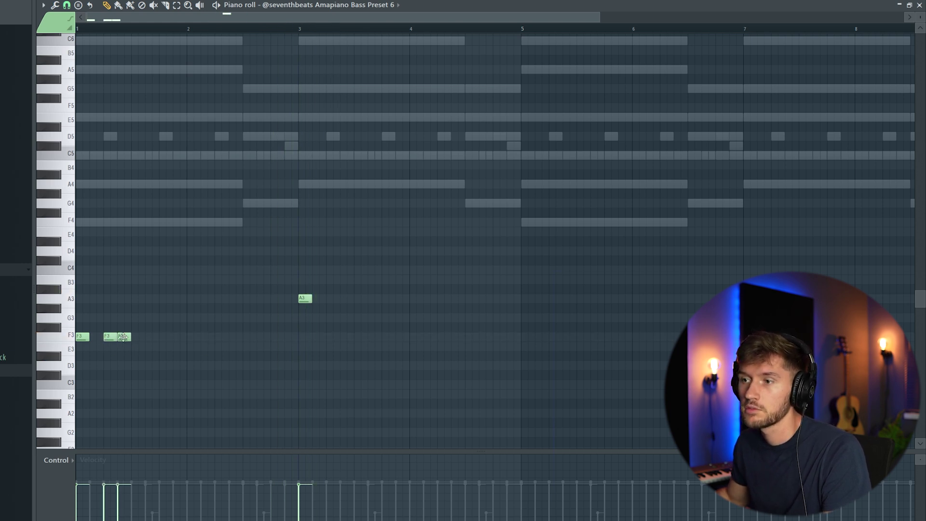
pyautogui.click(152, 336)
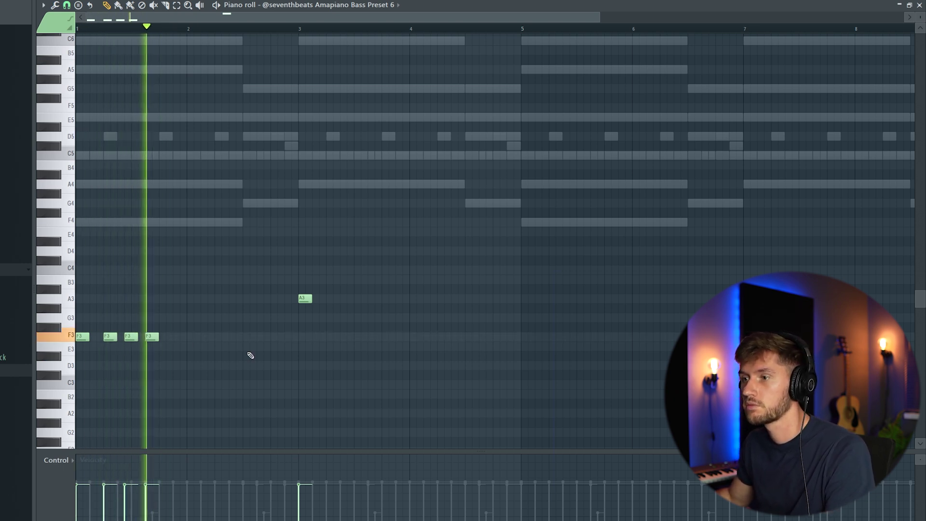
pyautogui.press('space')
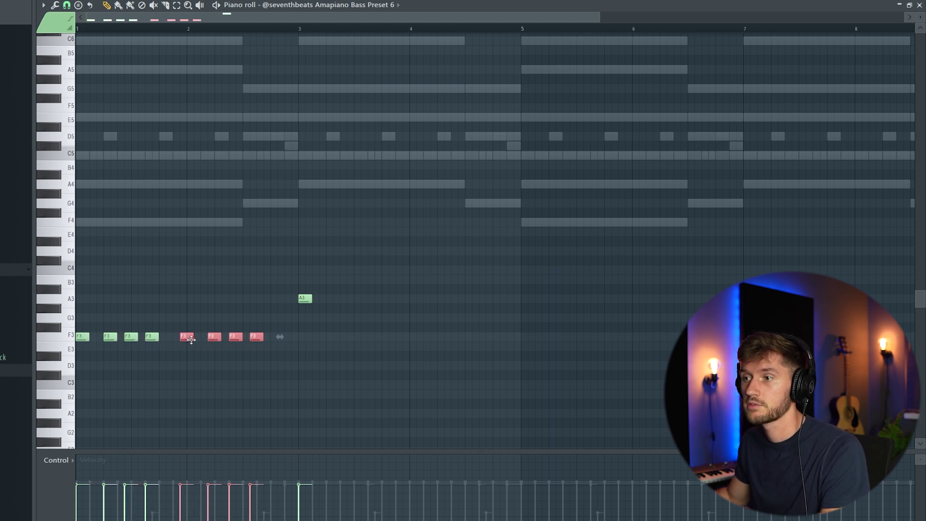
pyautogui.click(353, 310)
pyautogui.press('space')
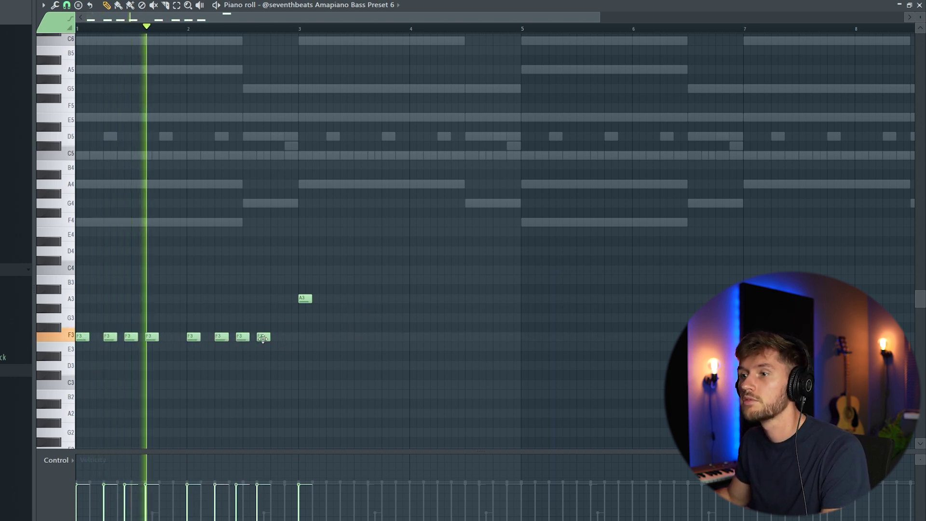
pyautogui.moveTo(263, 339); pyautogui.dragTo(264, 320)
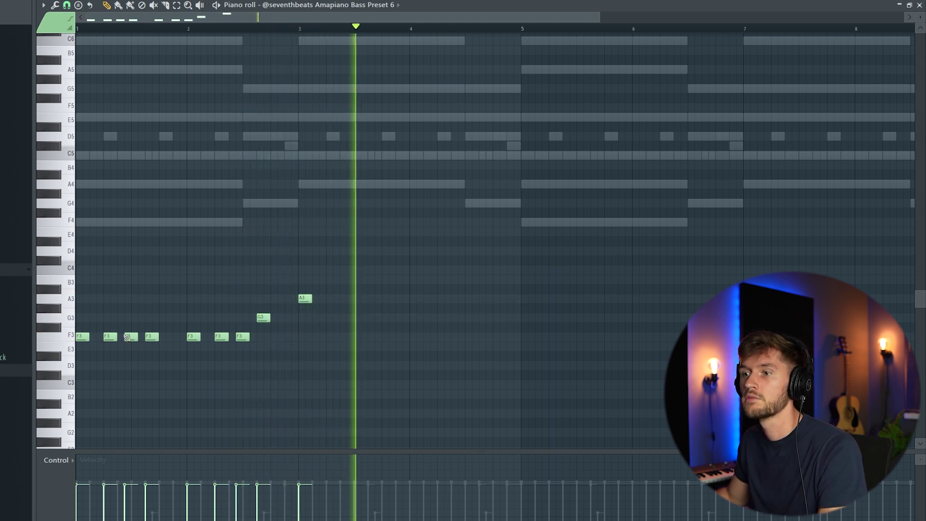
# Copy the F3/G3 phrase two bars later up to A3, ending on two G3 notes.
pyautogui.click(110, 336)
pyautogui.moveTo(107, 323); pyautogui.dragTo(227, 356)
pyautogui.moveTo(110, 304); pyautogui.dragTo(278, 370)
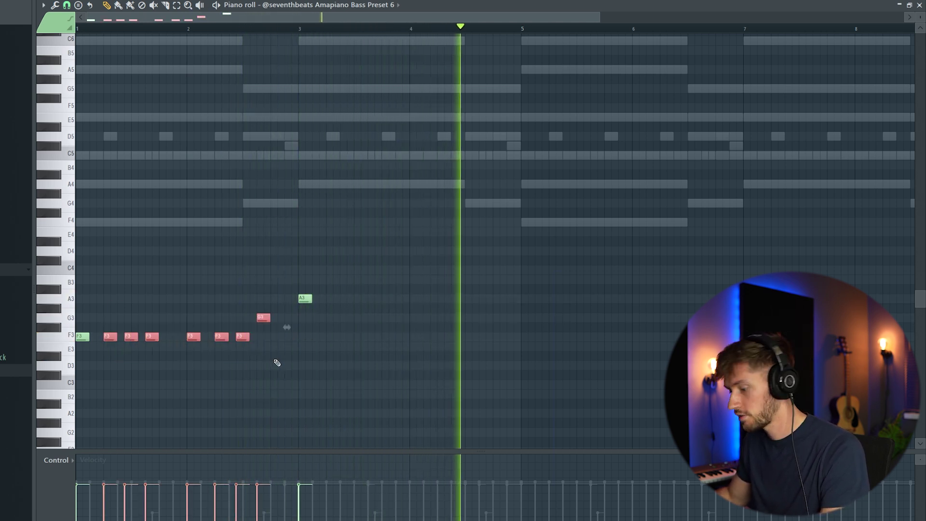
pyautogui.moveTo(109, 336); pyautogui.dragTo(332, 296)
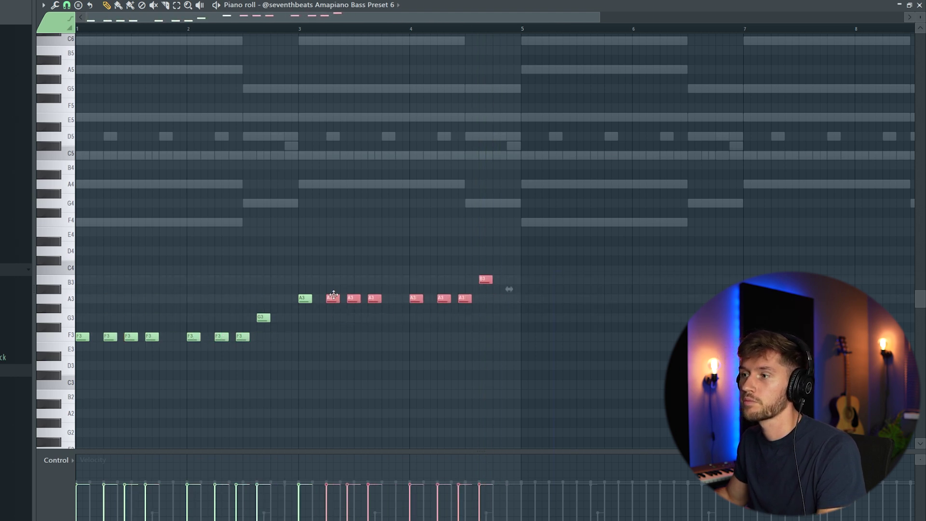
pyautogui.press('space')
pyautogui.moveTo(485, 279); pyautogui.dragTo(486, 318)
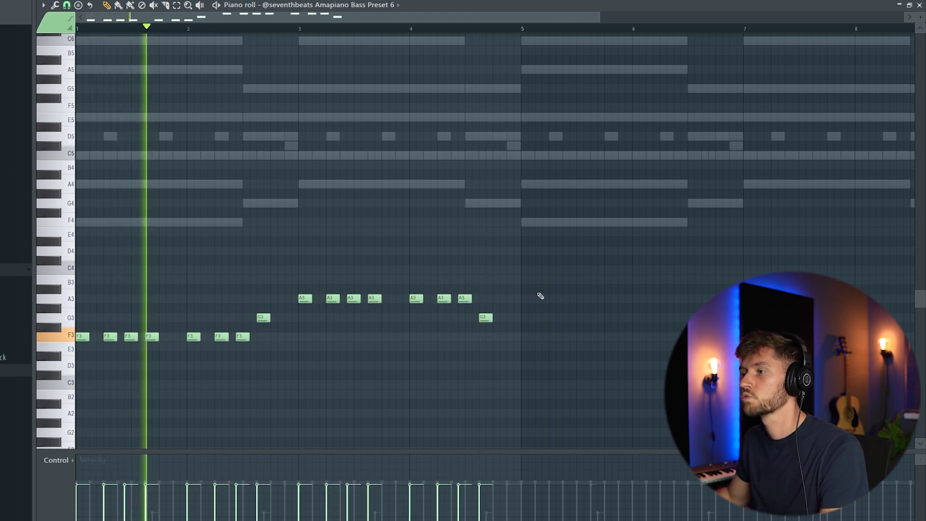
pyautogui.click(512, 319)
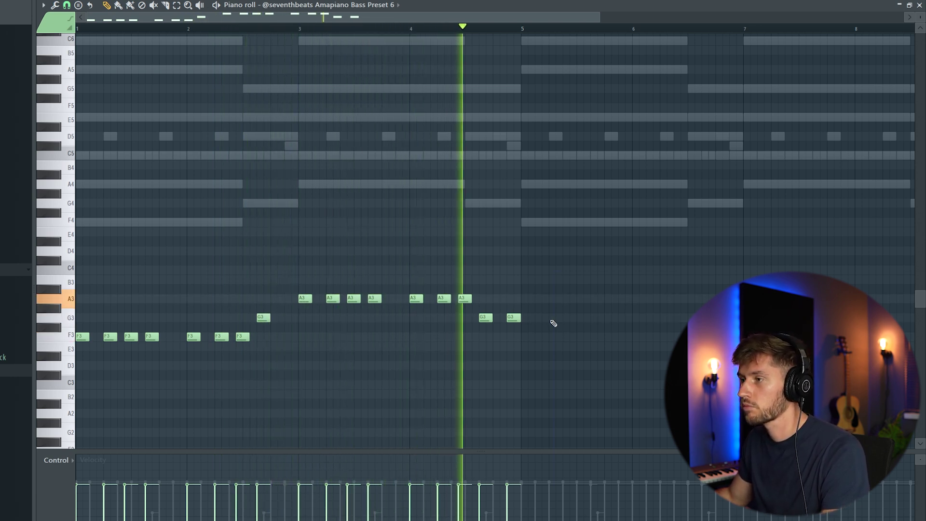
# Duplicate the whole bassline so it repeats from bar 5.
pyautogui.press('space')
pyautogui.hotkey('ctrl', 'a')
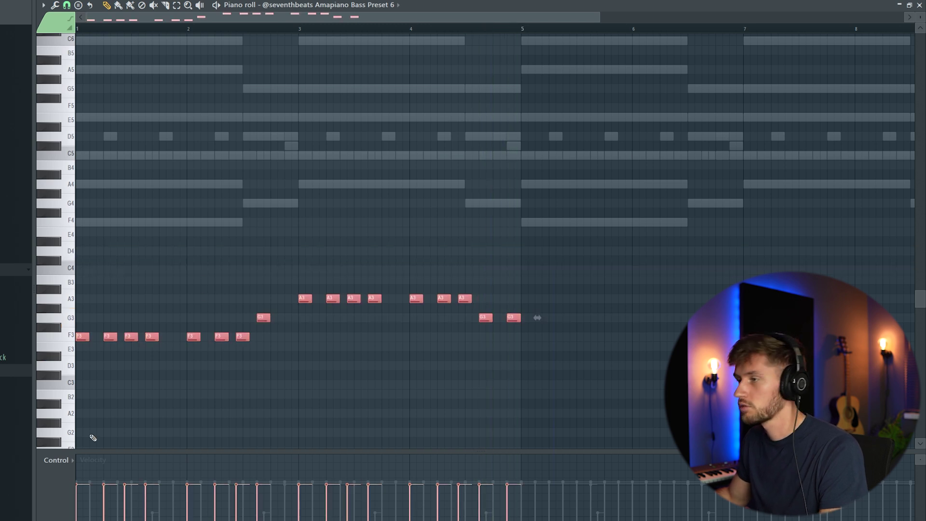
pyautogui.hotkey('ctrl', 'b')
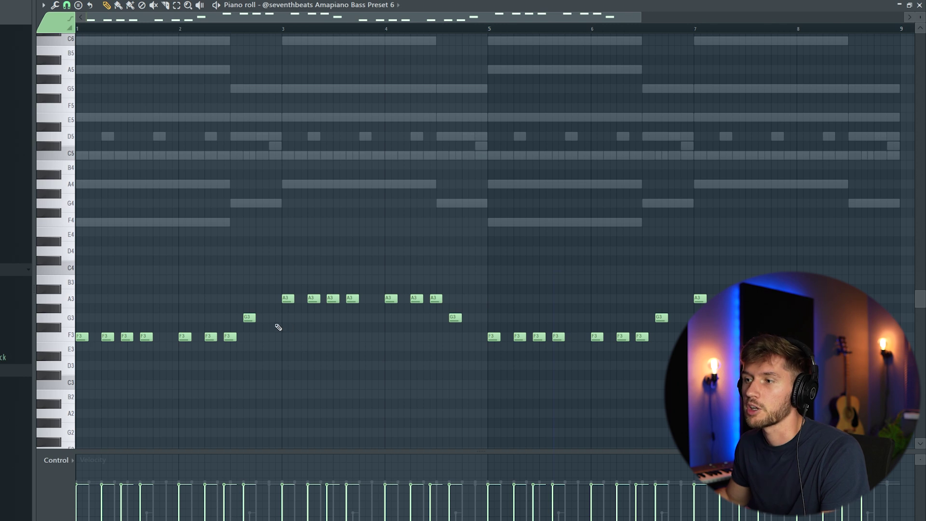
# Play the extended bassline, then show the channel rack with all the beat's instruments.
pyautogui.press('space')
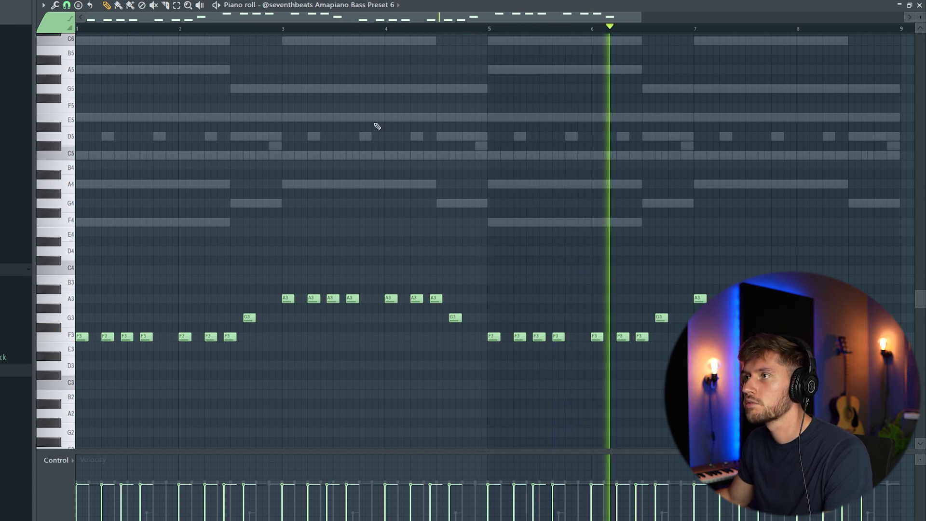
pyautogui.press('F6')
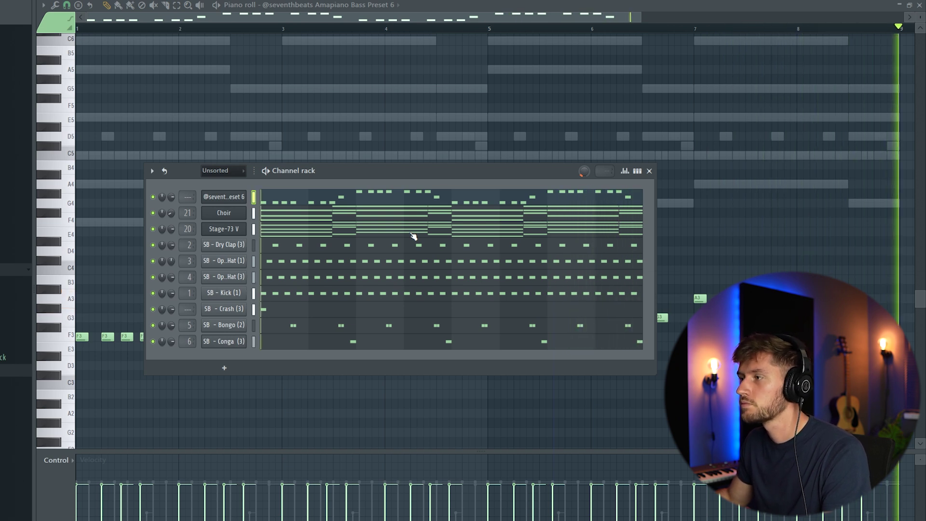
# Route the crash channel to mixer Insert 8 as SB - Crash (3).
pyautogui.press('space')
pyautogui.press('F9')
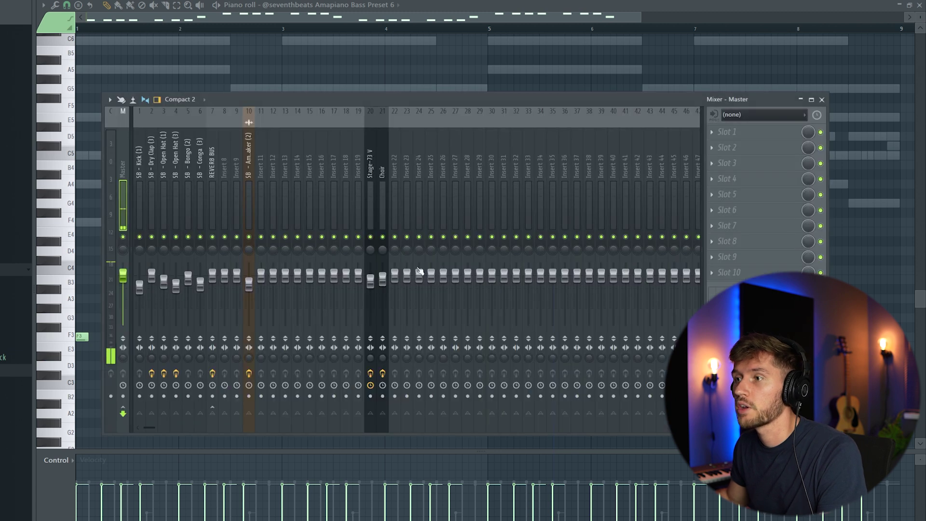
pyautogui.rightClick(225, 158)
pyautogui.moveTo(309, 213)
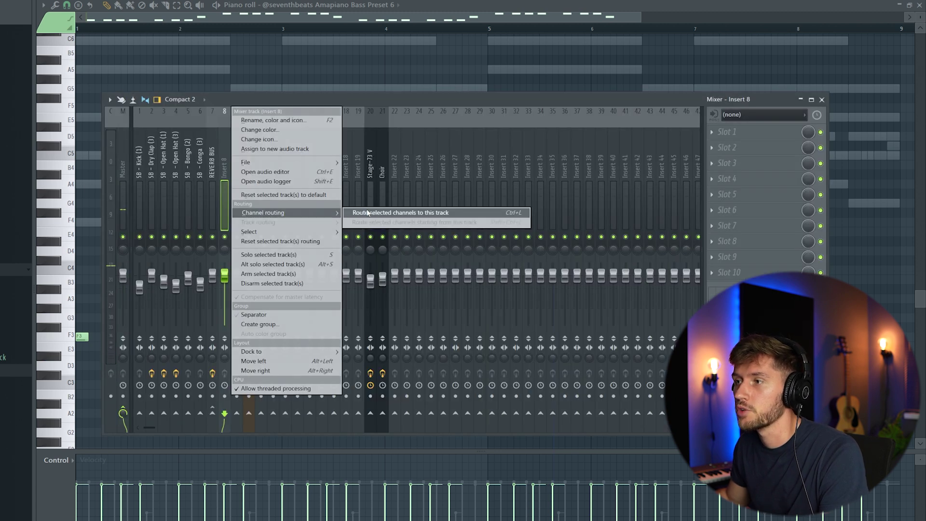
pyautogui.click(391, 214)
# Load Fruity Reeverb 2 on the crash track with its wet level raised slightly.
pyautogui.click(713, 139)
pyautogui.moveTo(733, 146)
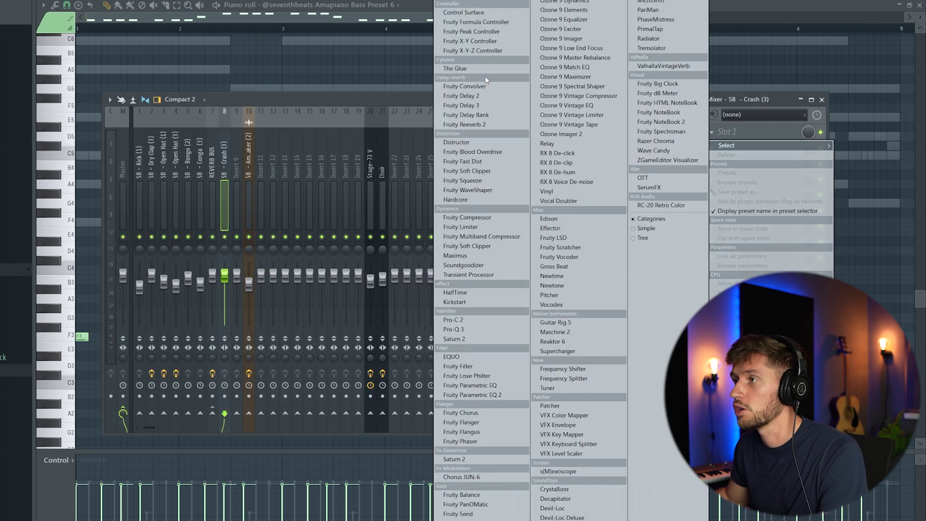
pyautogui.click(487, 125)
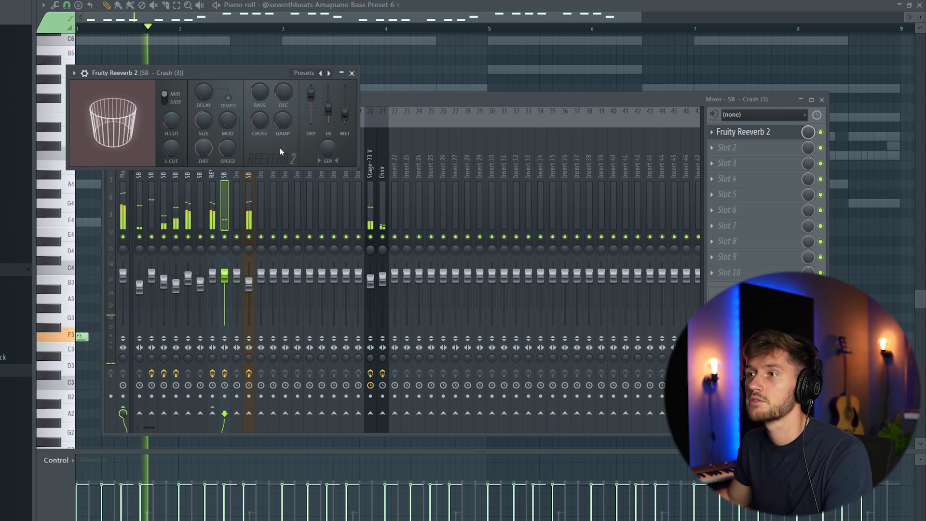
pyautogui.moveTo(345, 113); pyautogui.dragTo(346, 111)
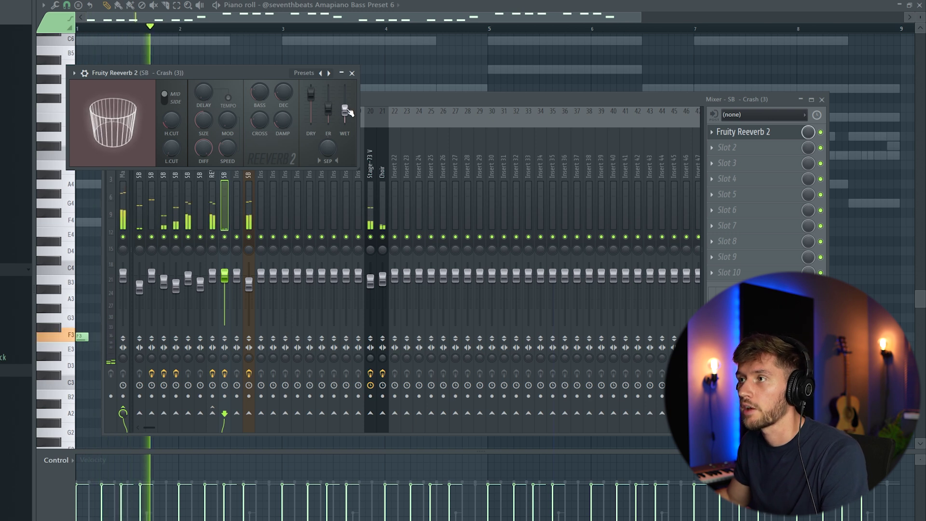
pyautogui.click(355, 20)
# Zoom out to view the arrangement with the LOG DRUM clips starting at bar 17.
pyautogui.scroll(1, 374, 173)
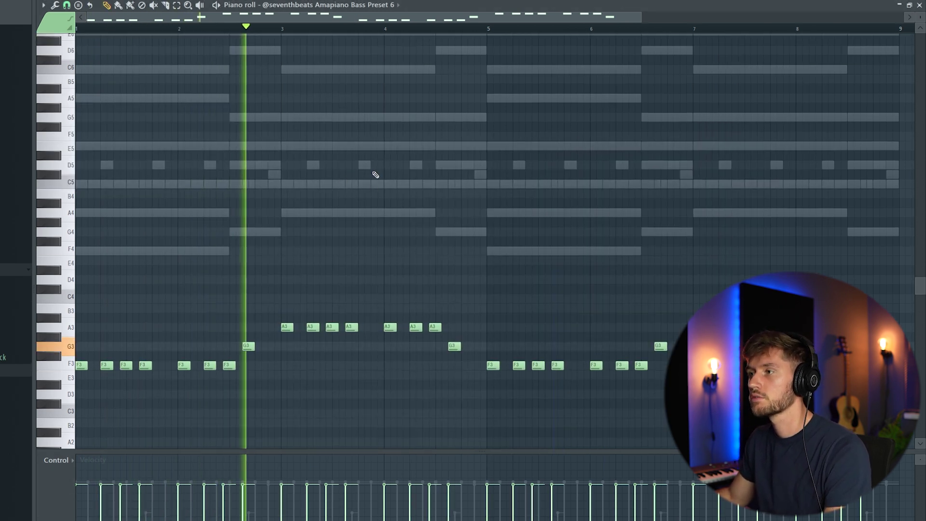
pyautogui.scroll(-1, 508, 189)
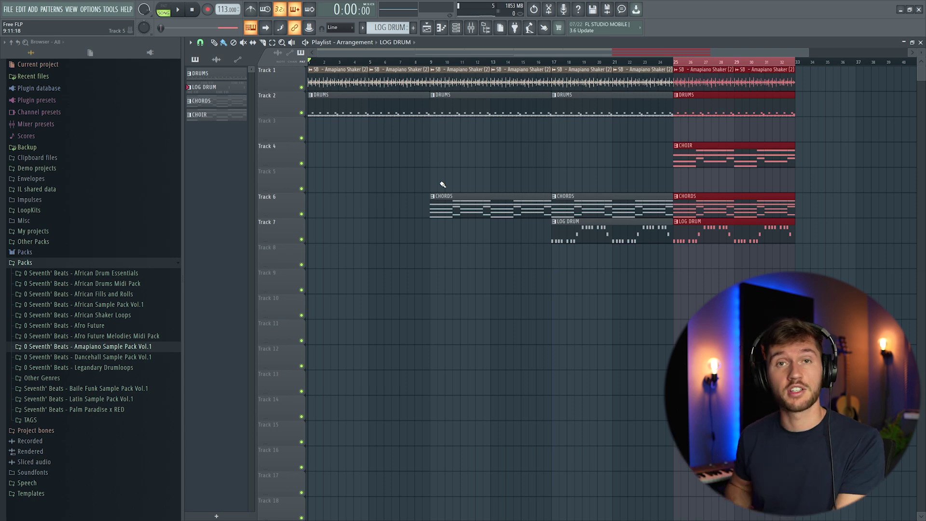
# Play the arrangement: drums from bar 1, chords at 9, log drum at 17, choir at 25.
pyautogui.press('space')
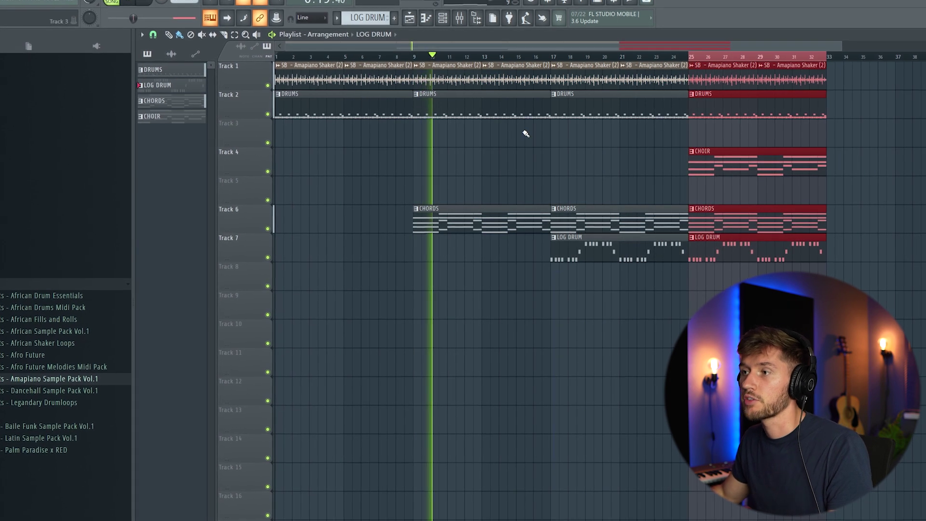
pyautogui.click(464, 18)
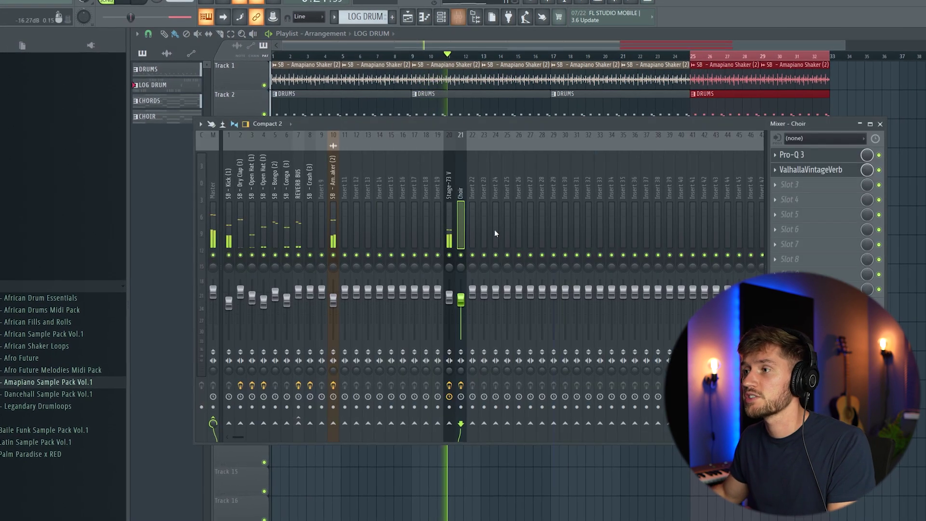
pyautogui.click(454, 182)
pyautogui.click(793, 170)
pyautogui.click(794, 171)
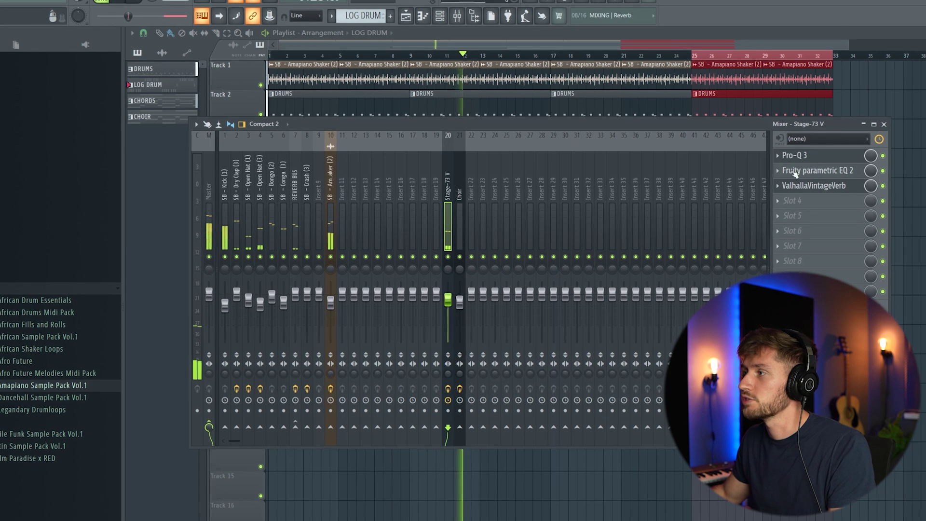
pyautogui.click(842, 172)
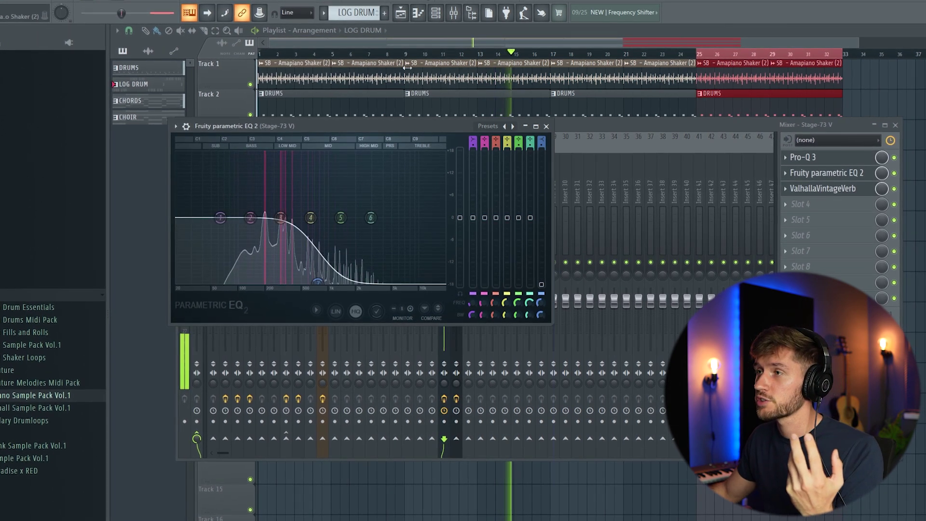
pyautogui.press('F12')
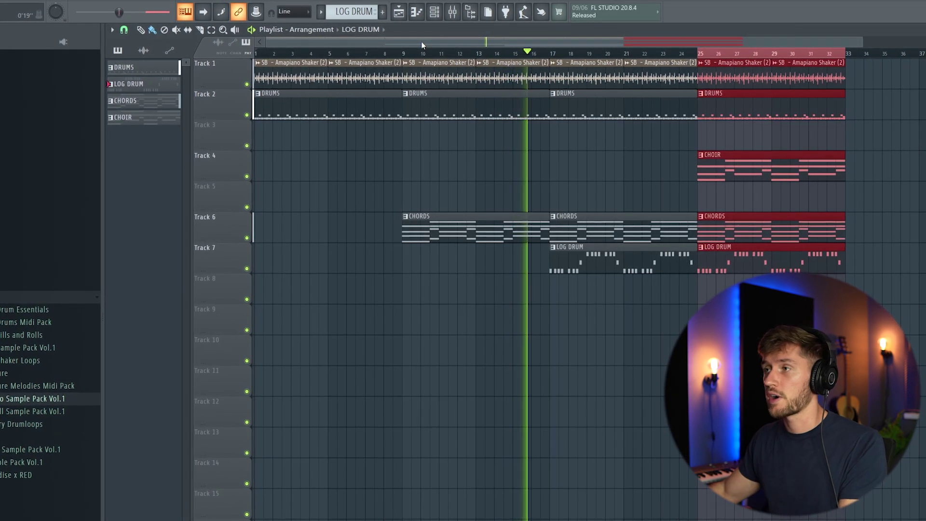